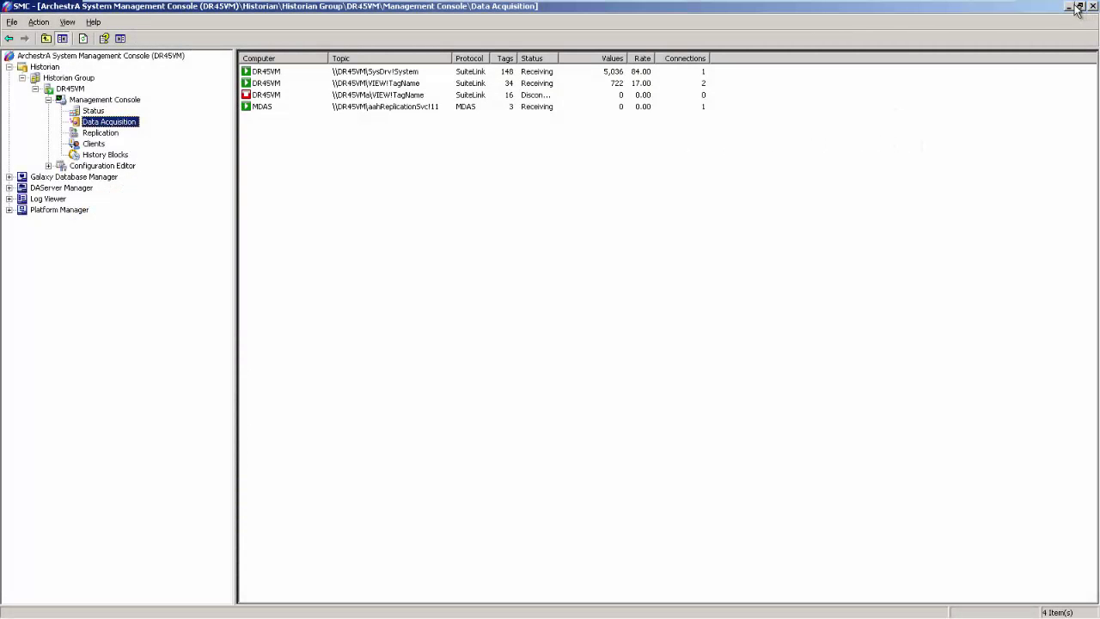
In Historian Data Acquisition, select the second DR45VM topic (VIEW!TagName) and confirm it is receiving values
click(437, 86)
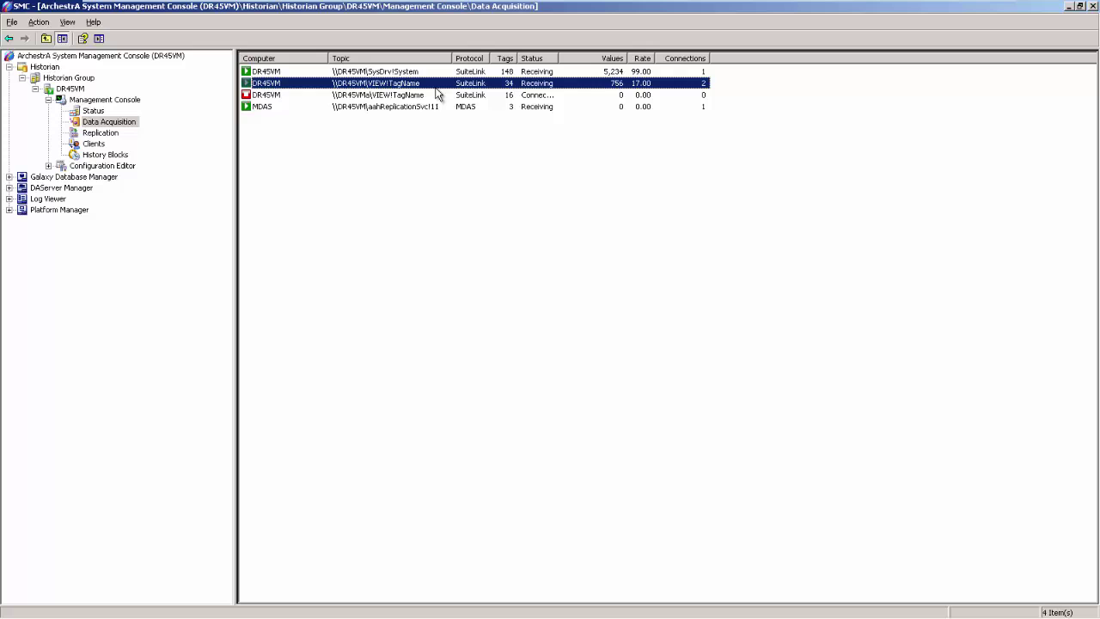
Stop the running reactor batch and start the new batch B-166-2 Benzyl Alcohol
click(1068, 7)
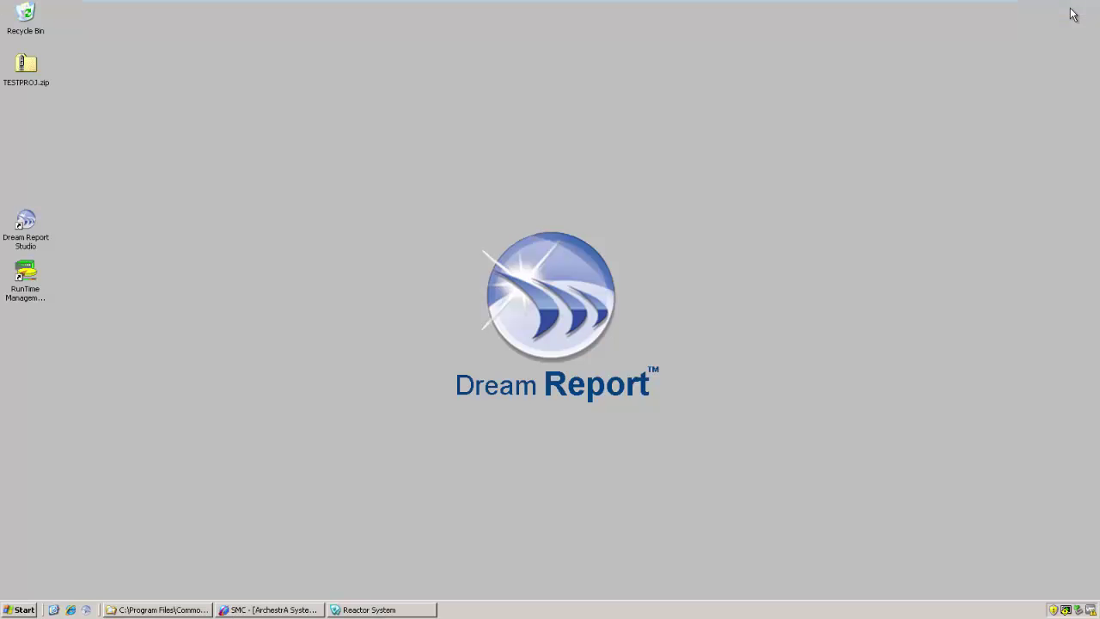
click(382, 610)
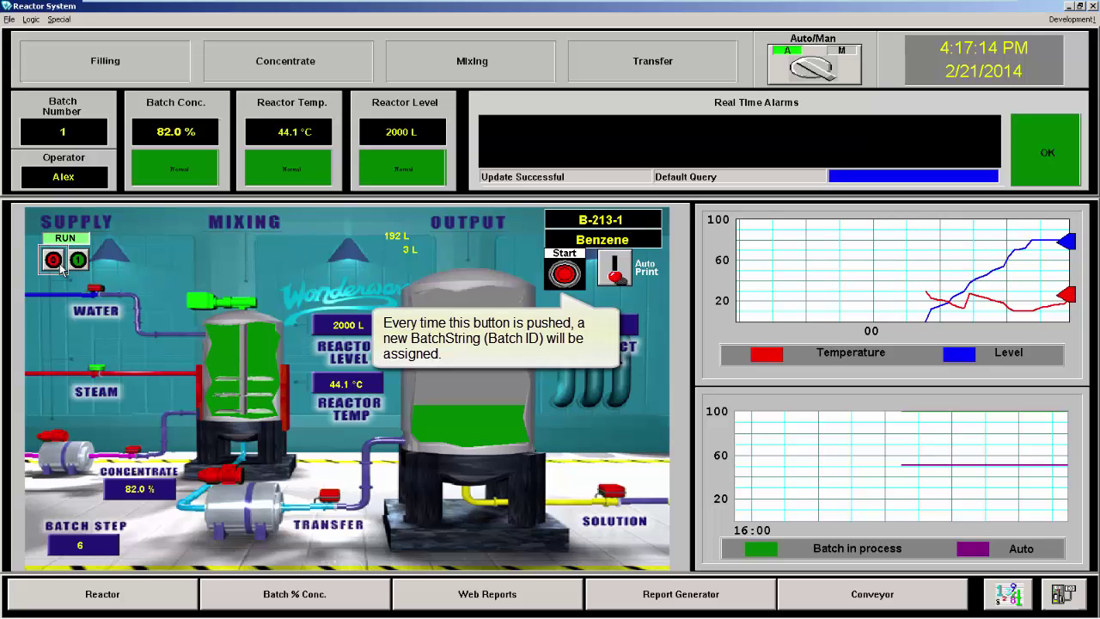
click(57, 263)
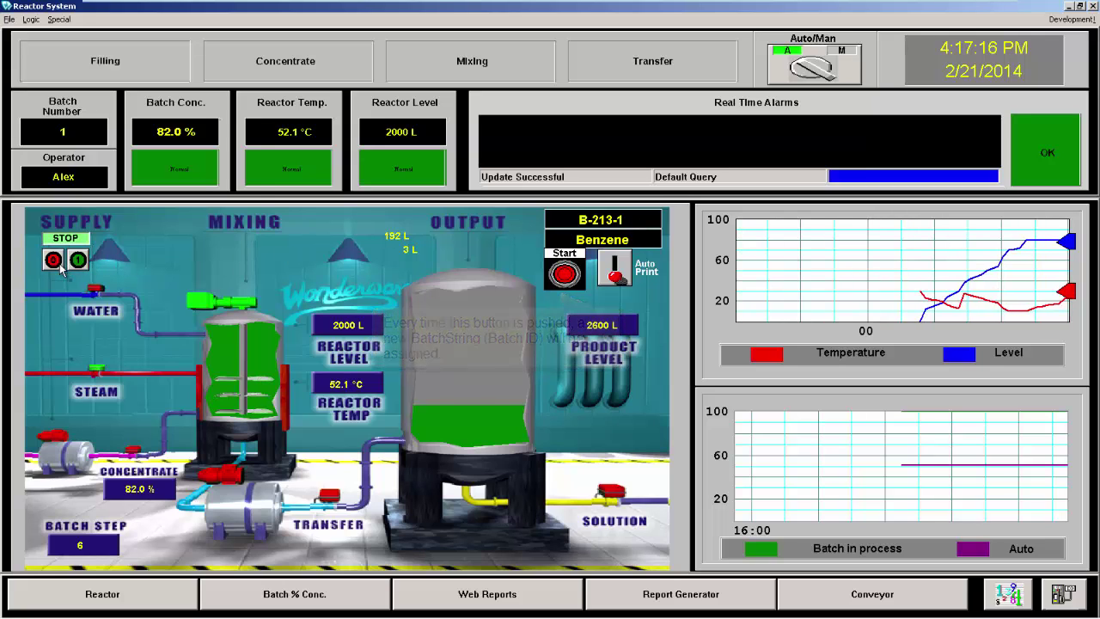
click(564, 273)
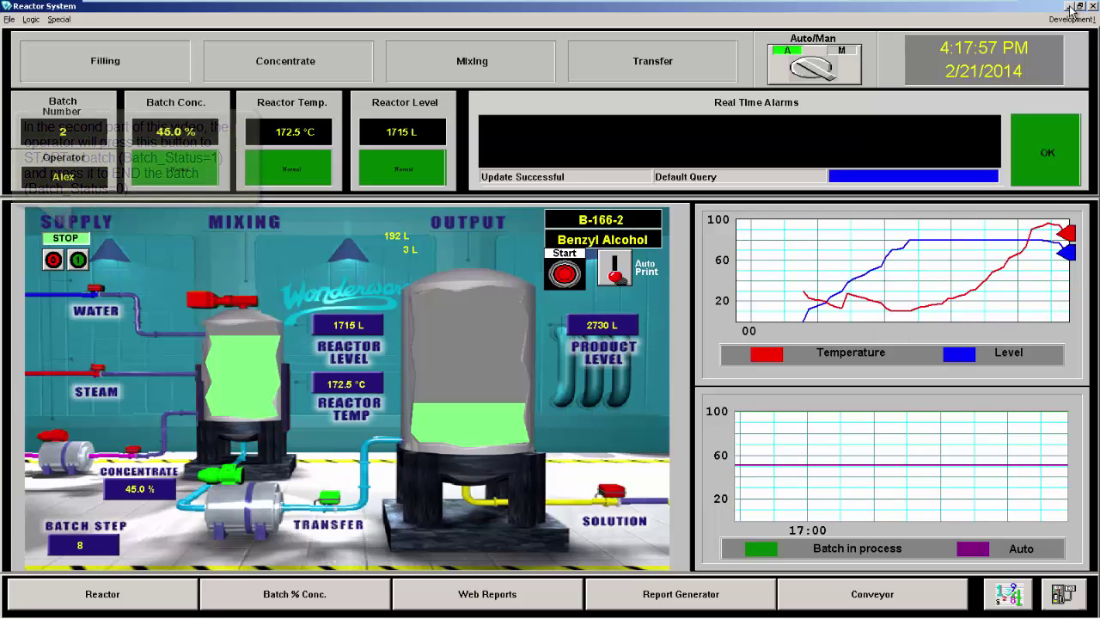
click(1070, 7)
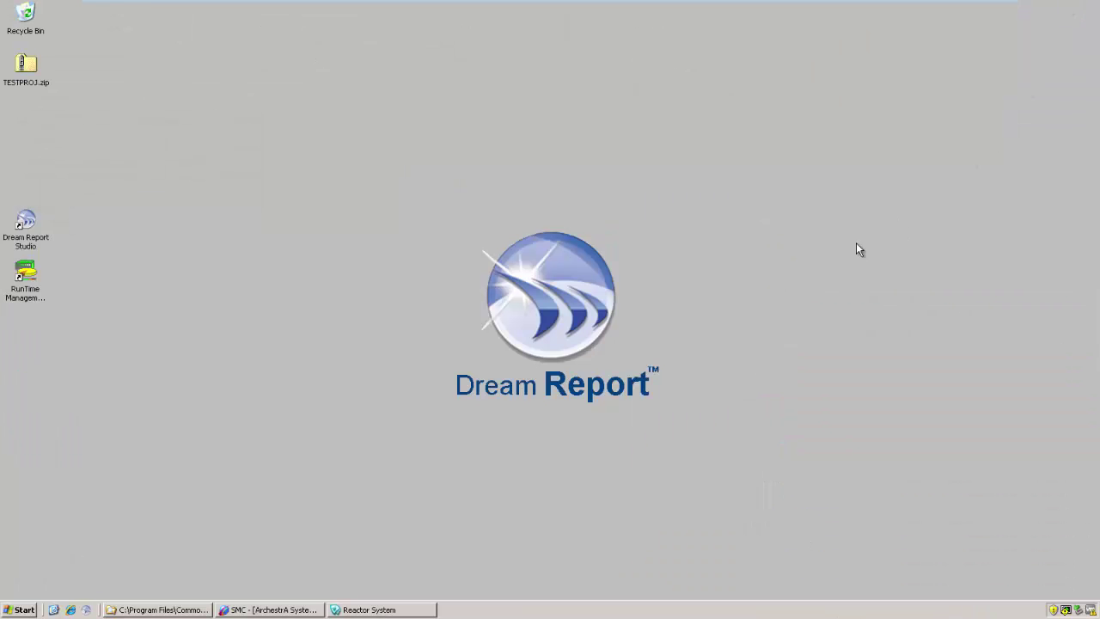
Create project Batch_Test1, switching big-number display to the next format in Localization
click(26, 227)
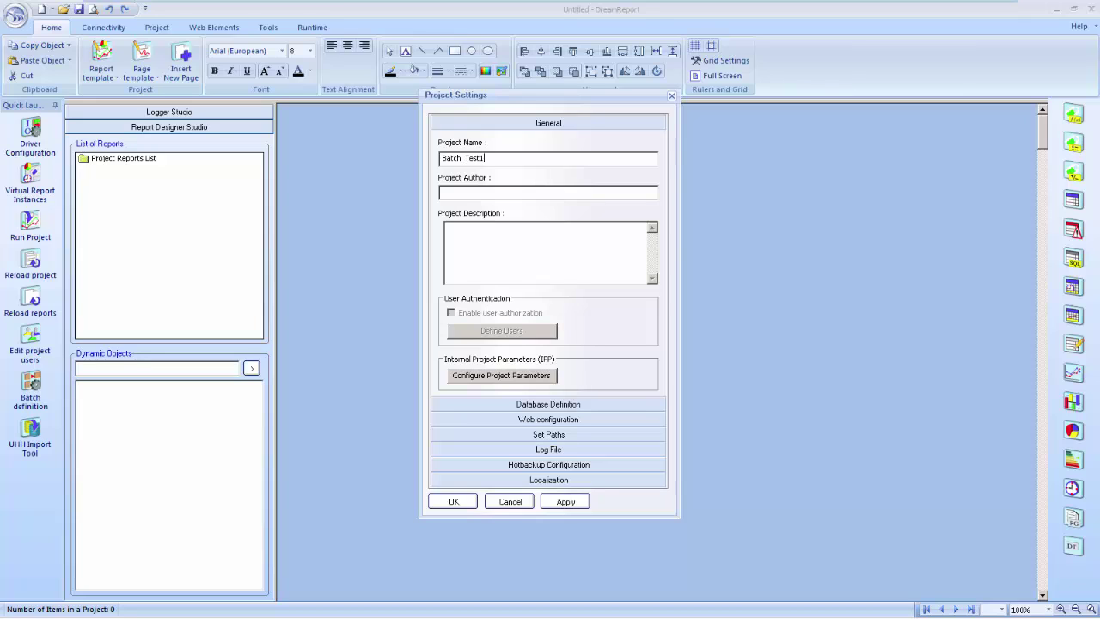
click(548, 480)
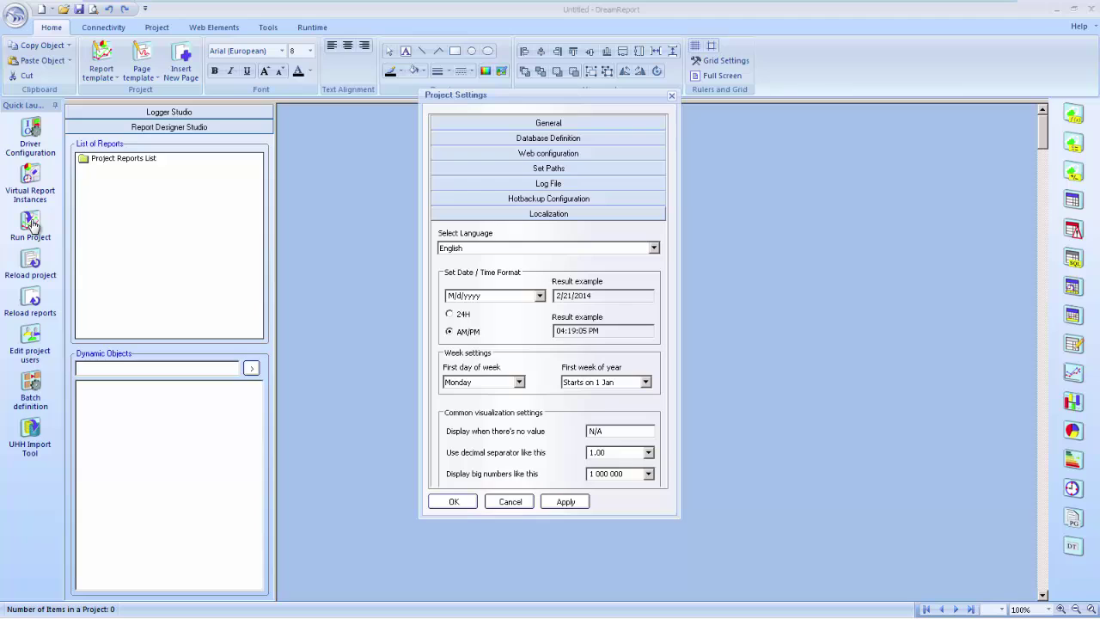
key(alt+Down)
key(Down)
key(Down)
key(Return)
key(Return)
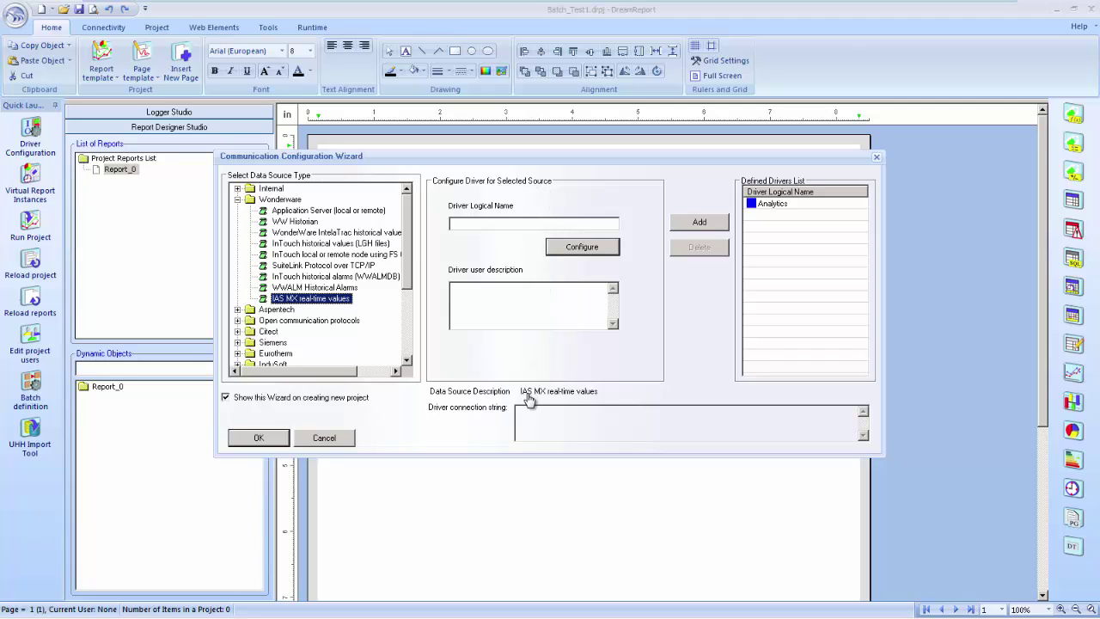
Add the SuiteLink over TCP/IP source BatchID_Data with tags imported from the InTouch folder
key(Up)
key(Up)
key(Up)
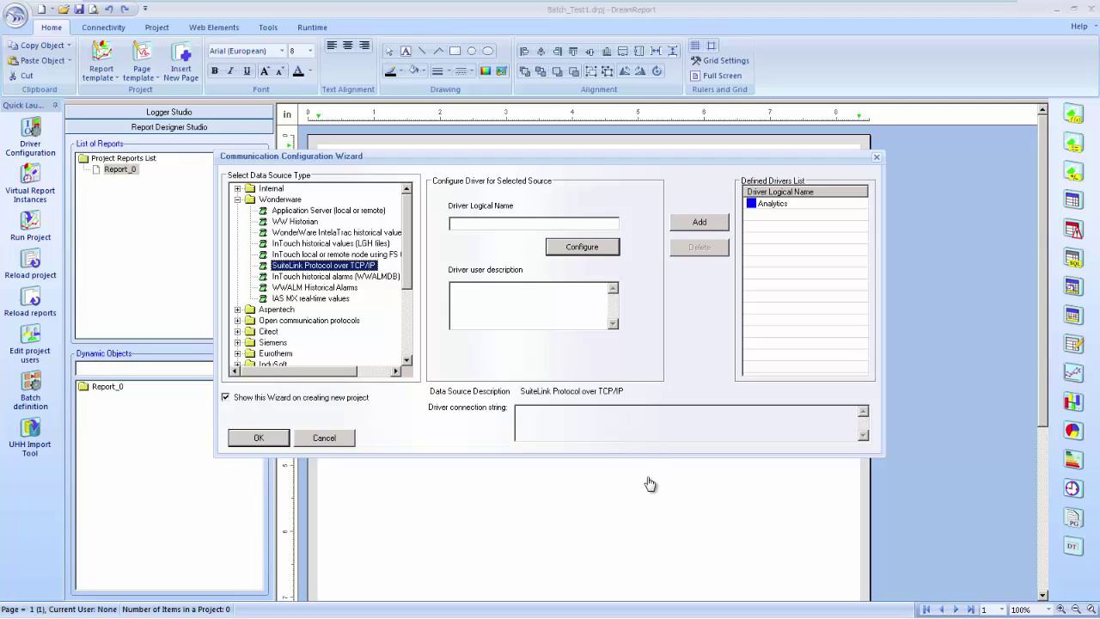
key(Tab)
text(Batch_D)
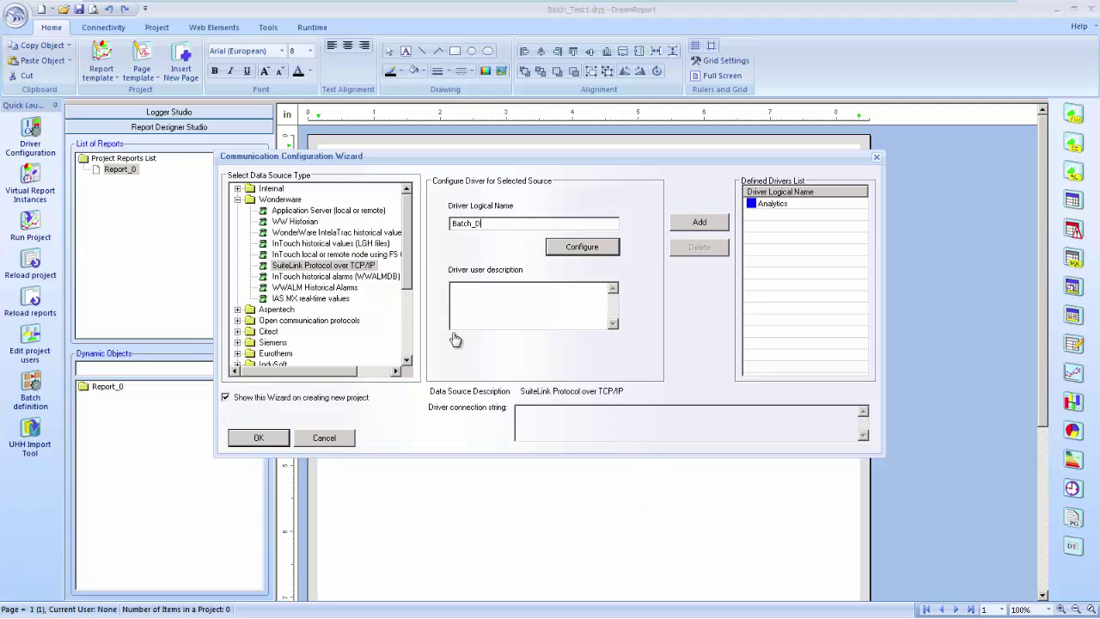
text(ata)
key(Left)
key(Left)
key(Left)
key(Left)
key(Left)
key(Tab)
key(Return)
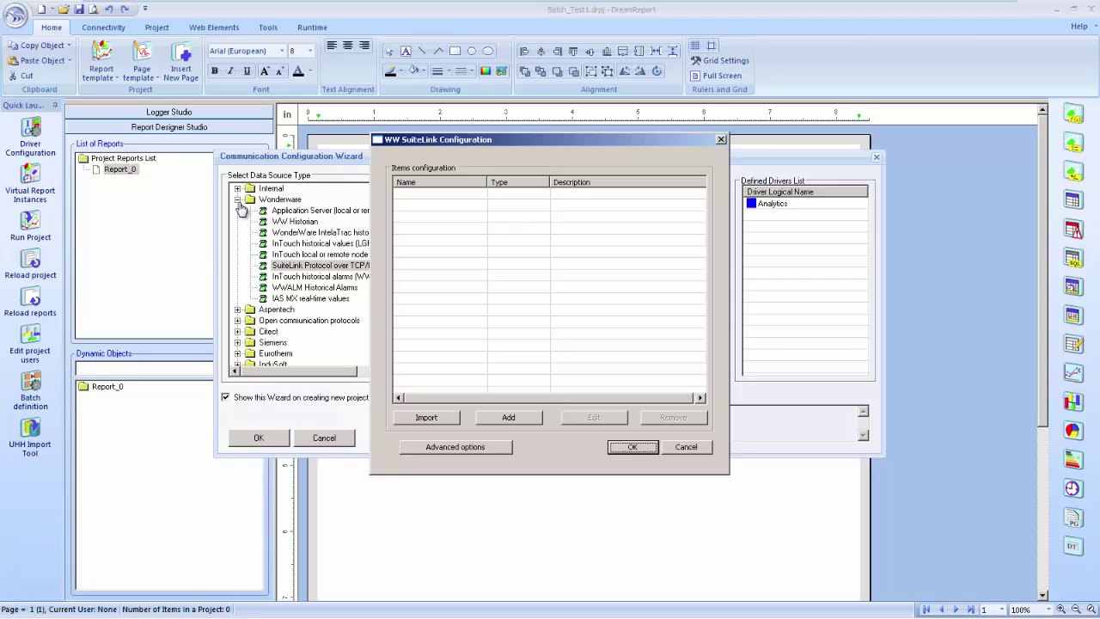
key(Tab)
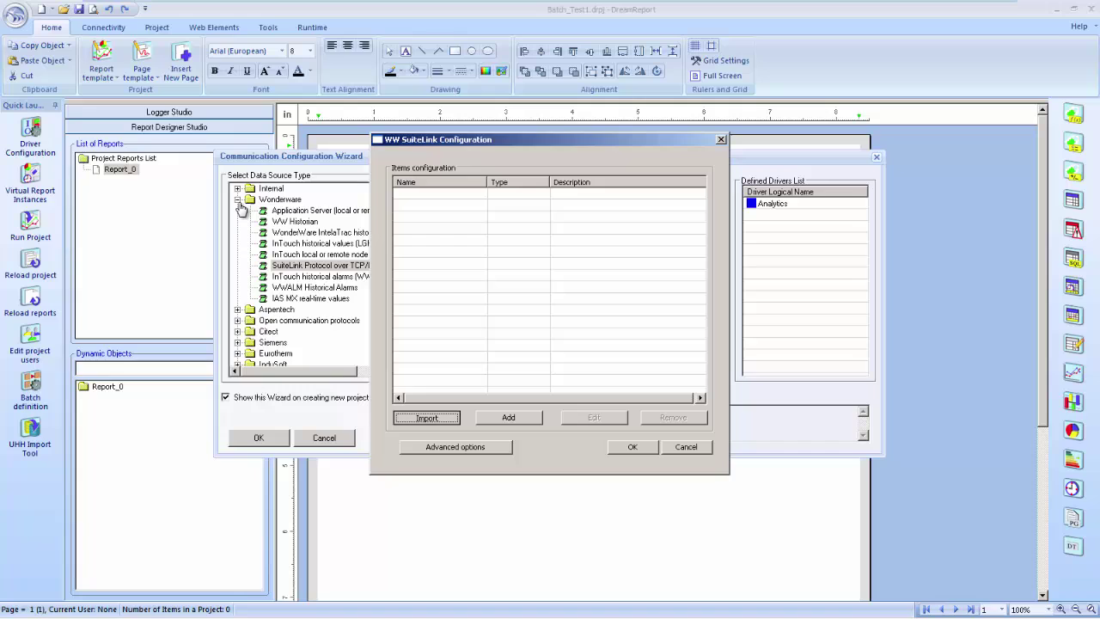
key(Return)
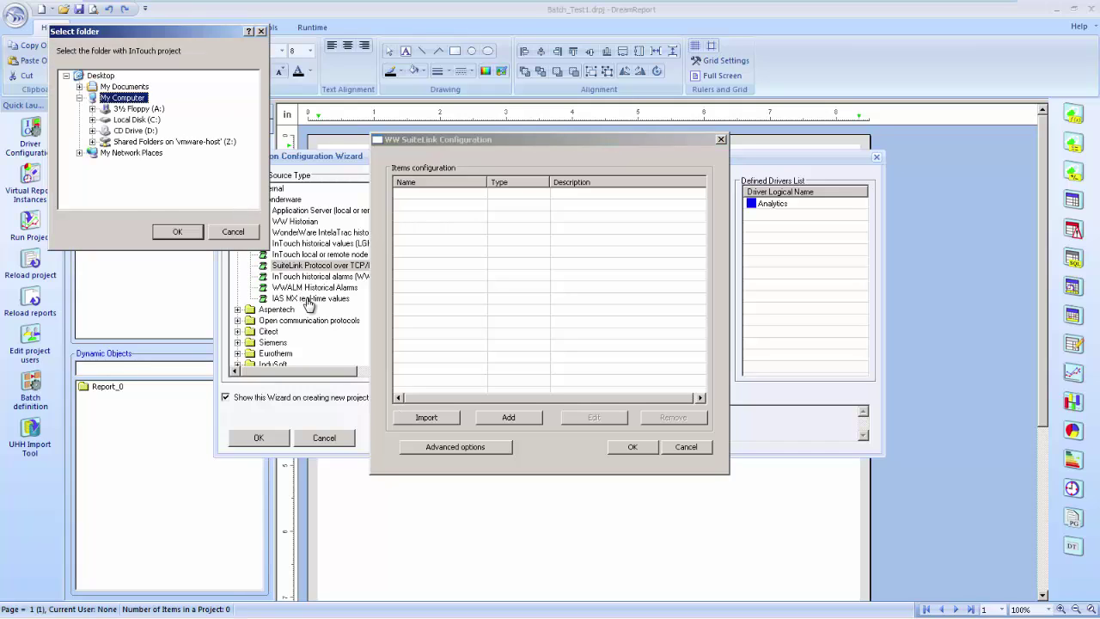
key(Return)
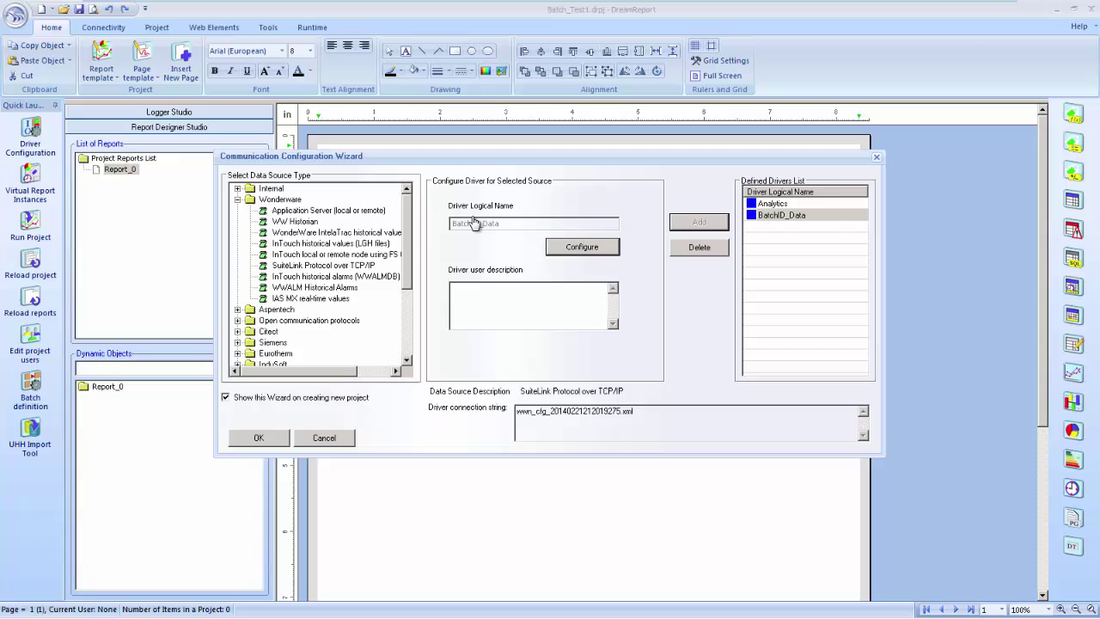
Choose WW Historian as the next source and name it Process_Data
key(Up)
key(Up)
key(Up)
key(Up)
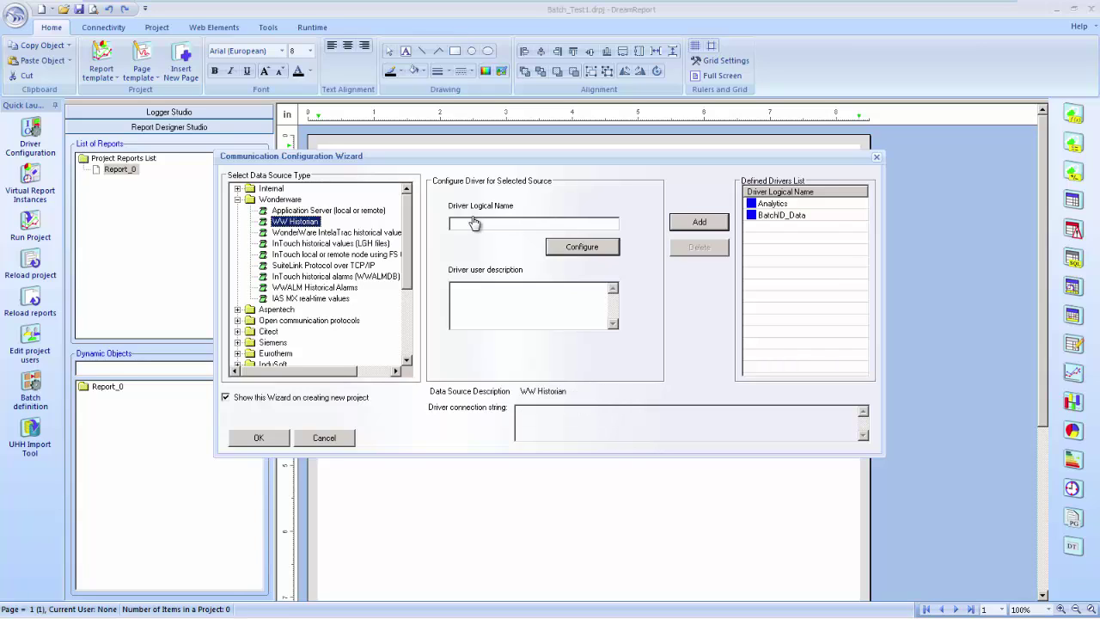
click(474, 224)
text(Process_Data)
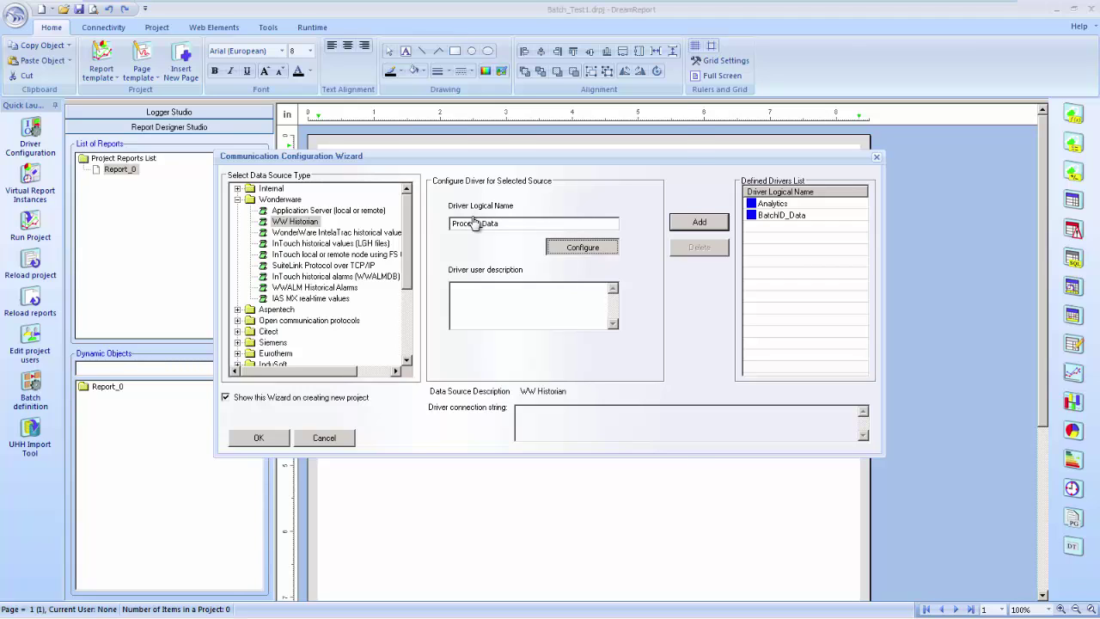
Connect it to the local Runtime database with SQL credentials, test, and add it to the drivers
click(582, 246)
click(485, 223)
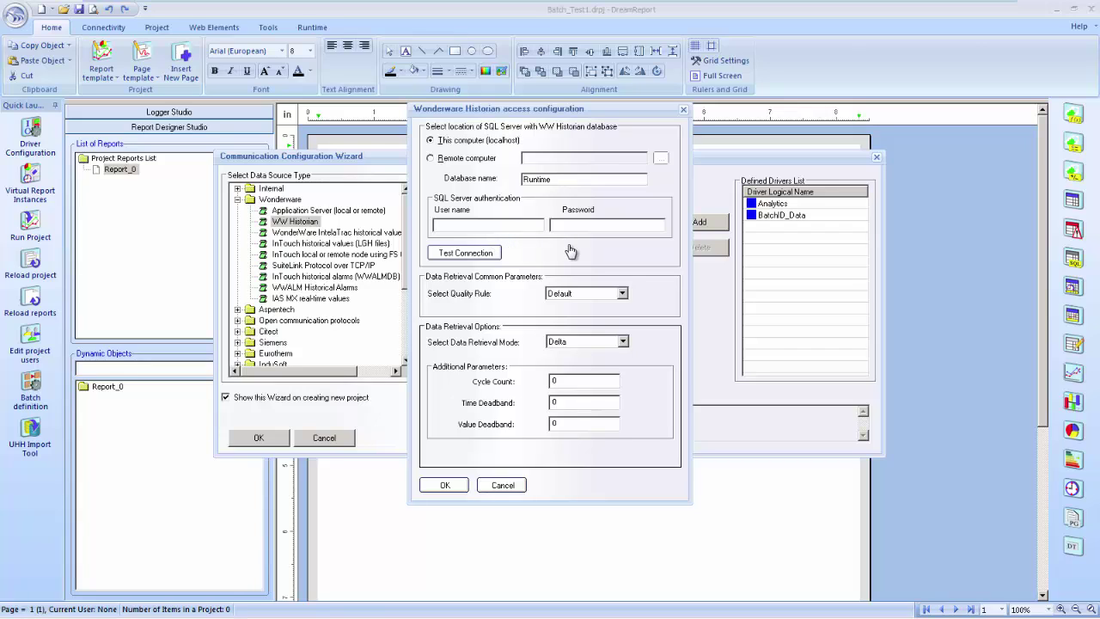
text(wwUser)
key(Tab)
text(wwUser)
key(Tab)
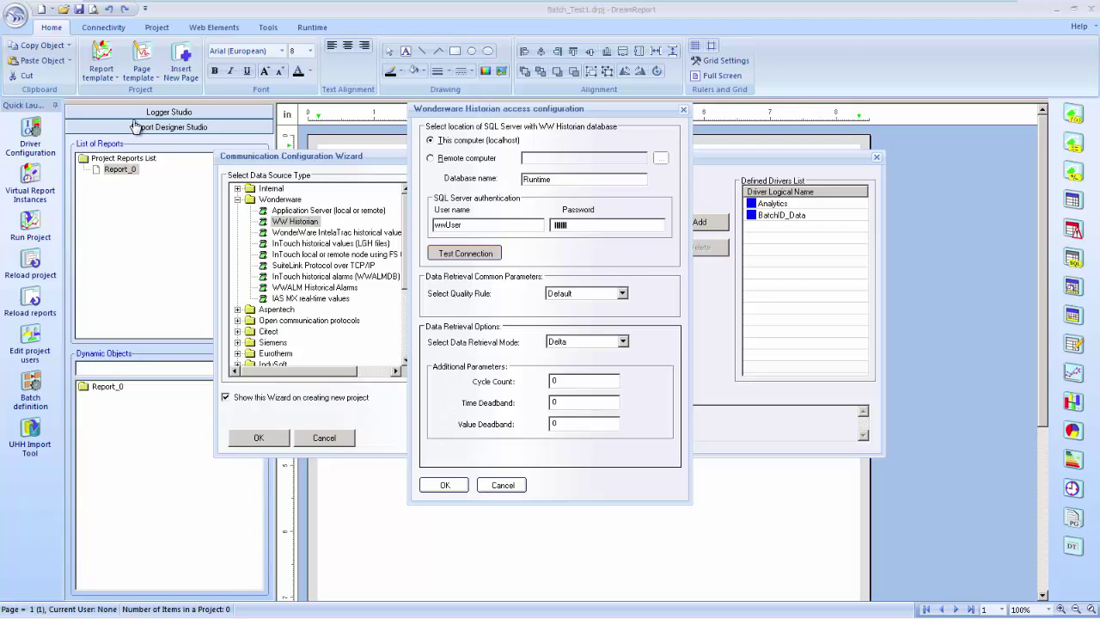
key(Return)
key(Return)
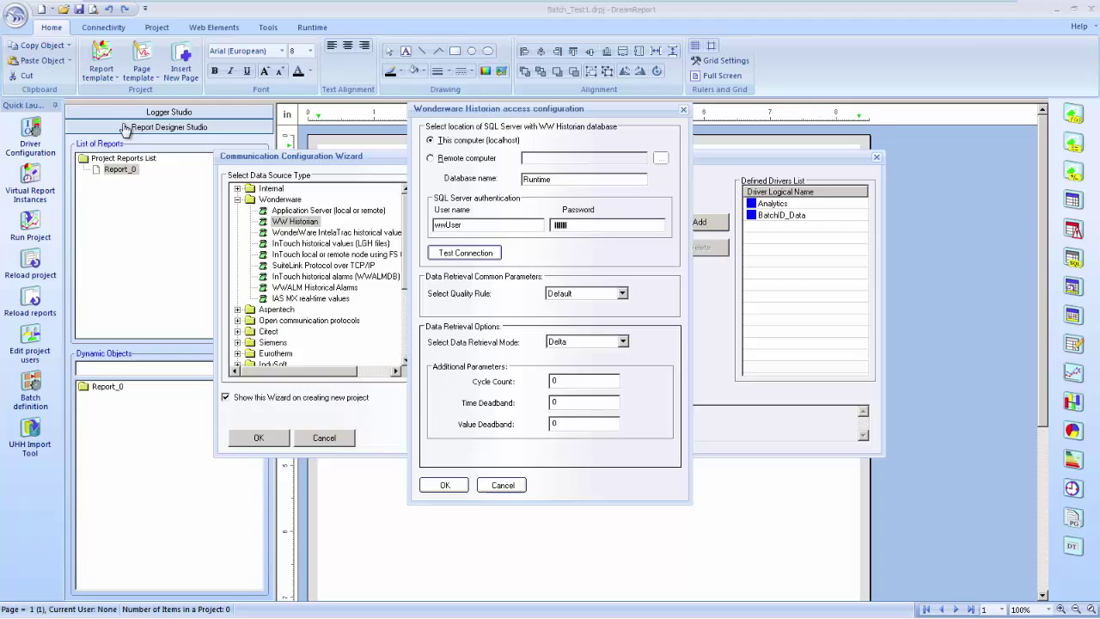
key(Return)
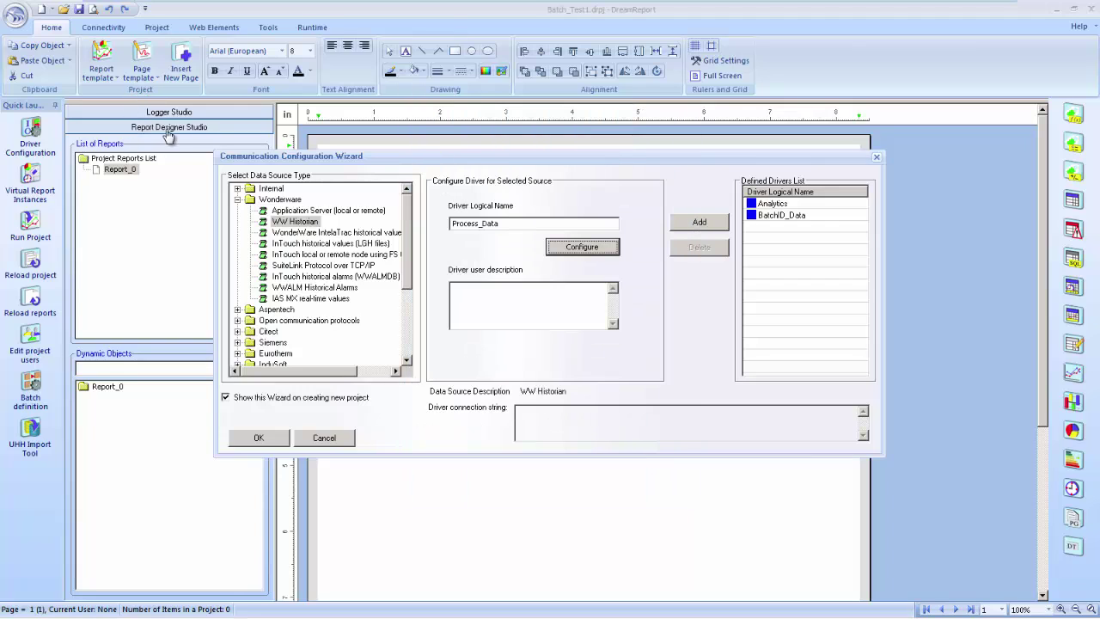
key(Return)
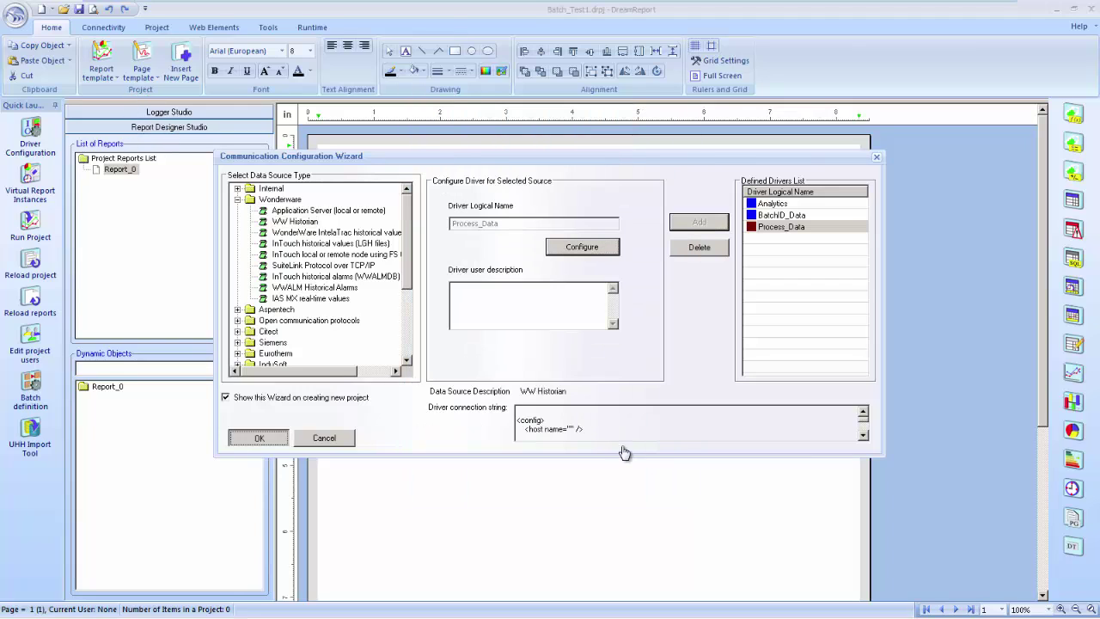
key(Return)
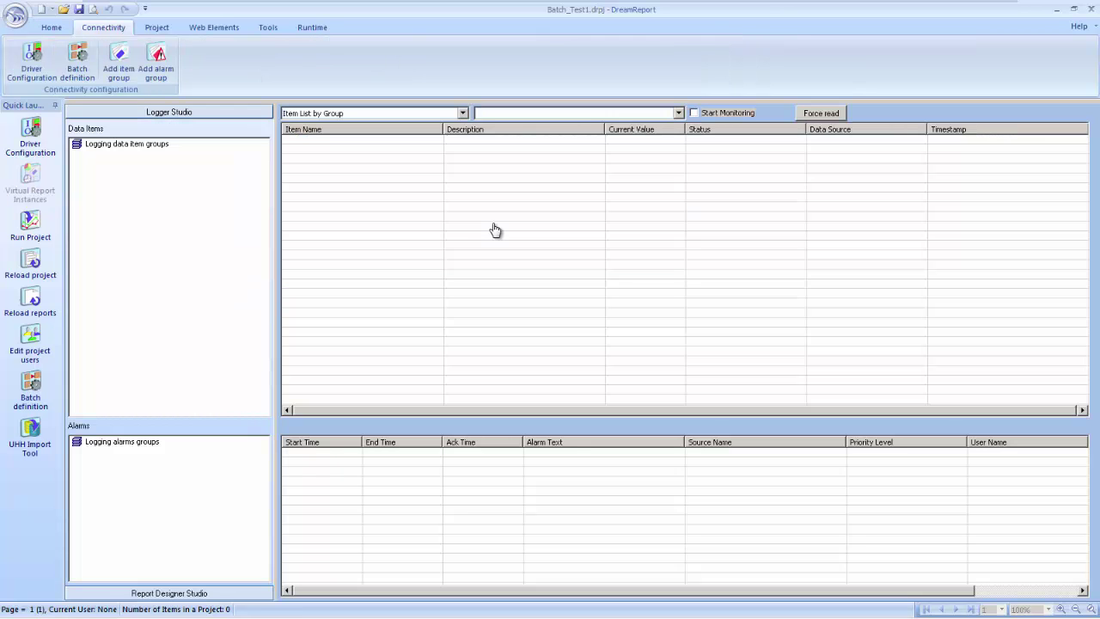
Add a new logging item group named BatchData_DeltaStored using BatchID_Data as its source
key(shift+F10)
key(Down)
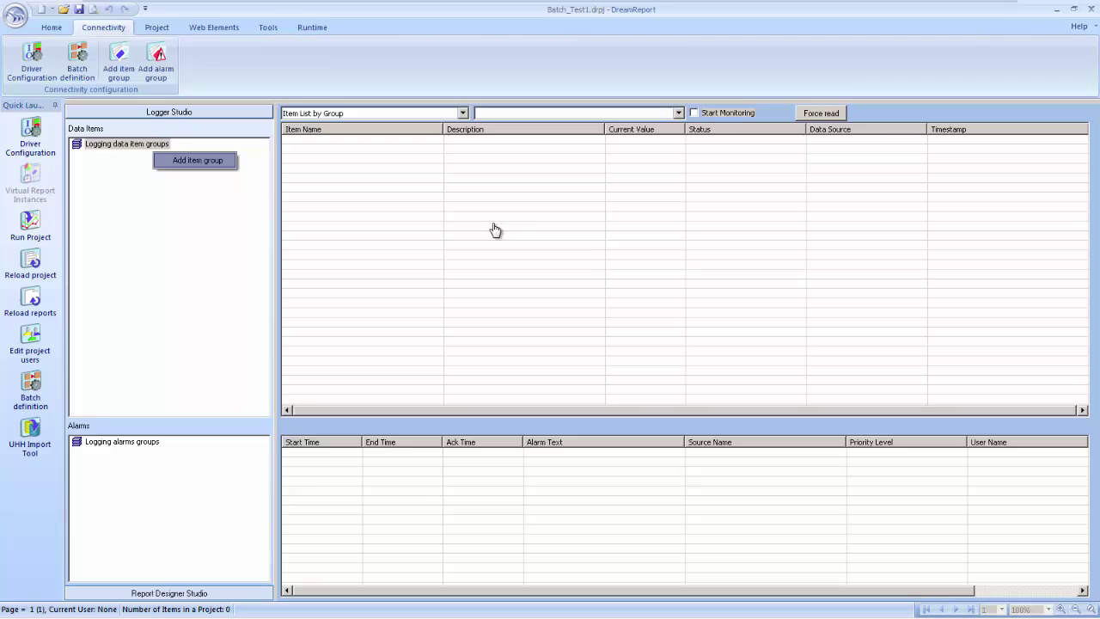
key(Return)
text(BatchDataDelta)
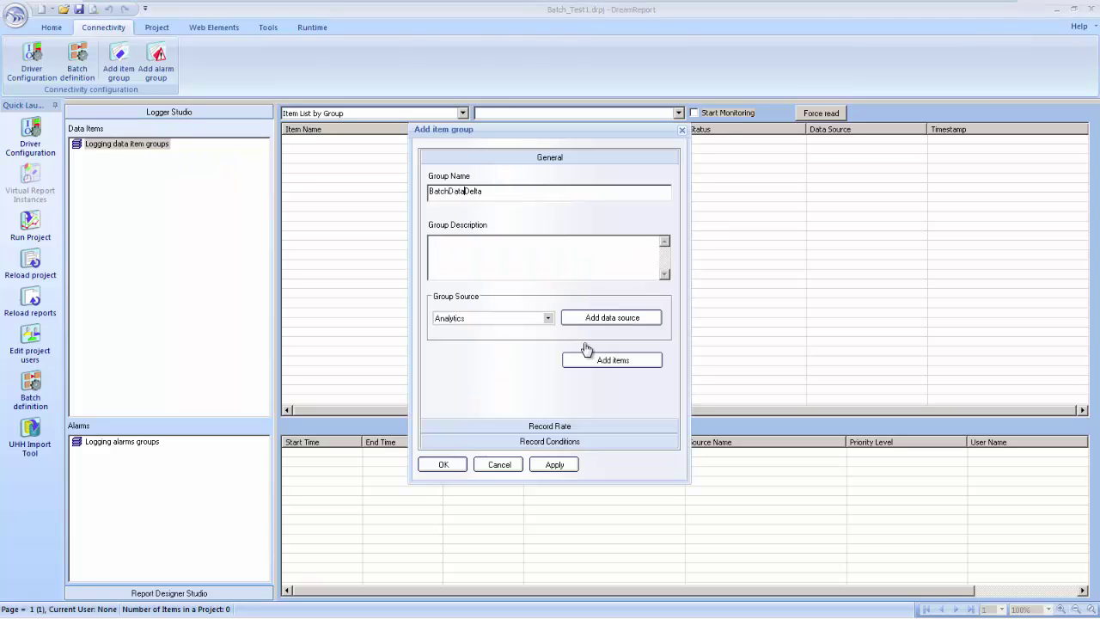
text(_)
text(Stored)
click(547, 318)
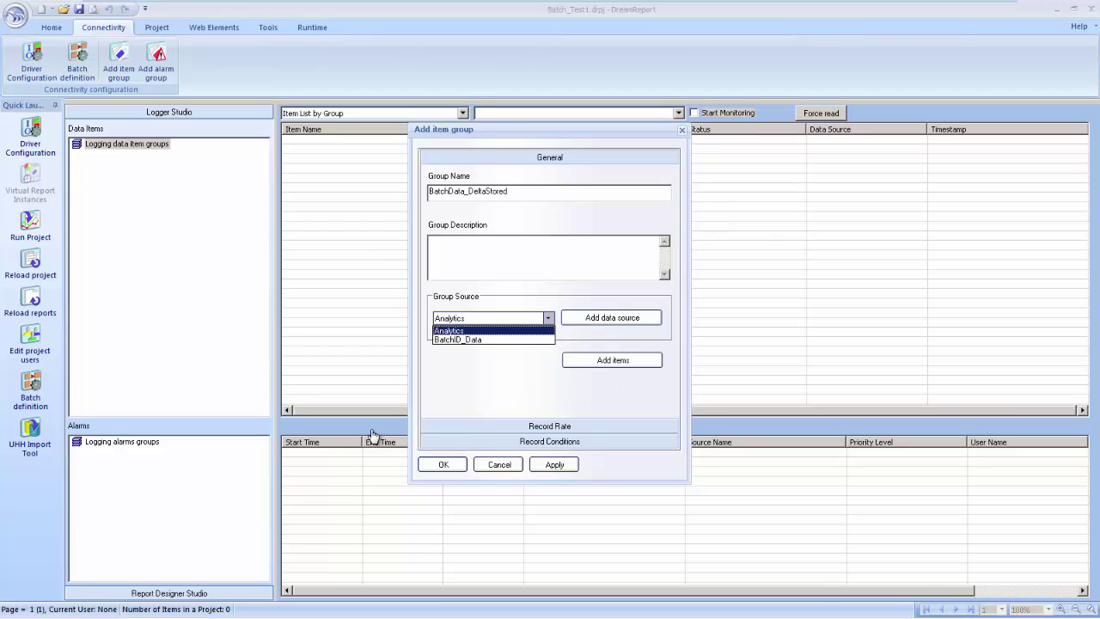
key(Return)
key(Return)
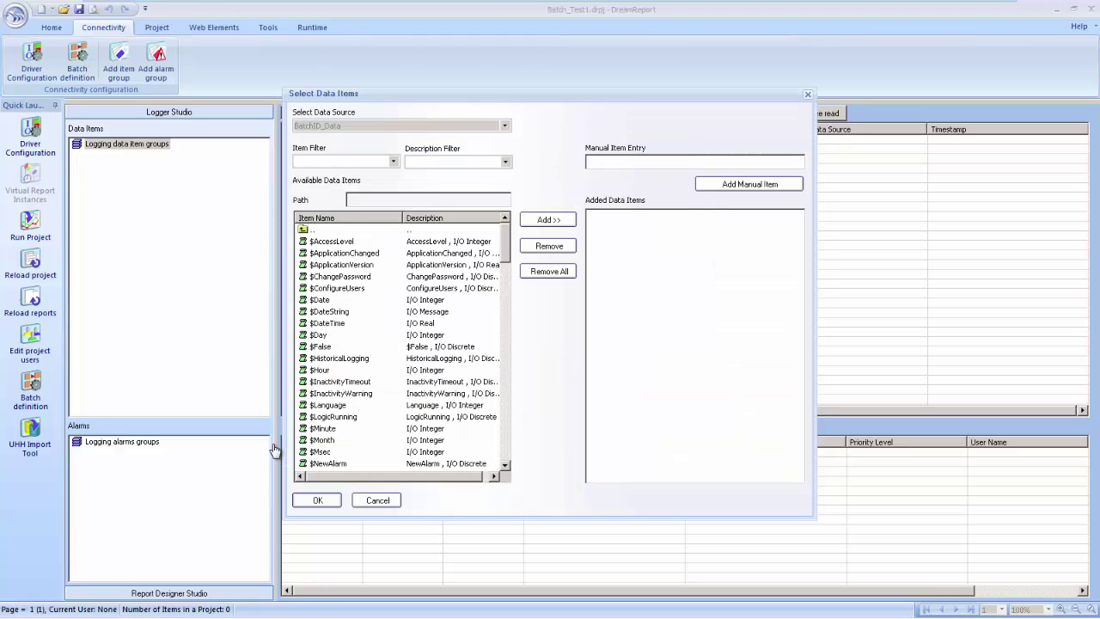
Add BatchString and Batch_Status to the group, create it, and start monitoring live values
scroll(273, 449, down, 15)
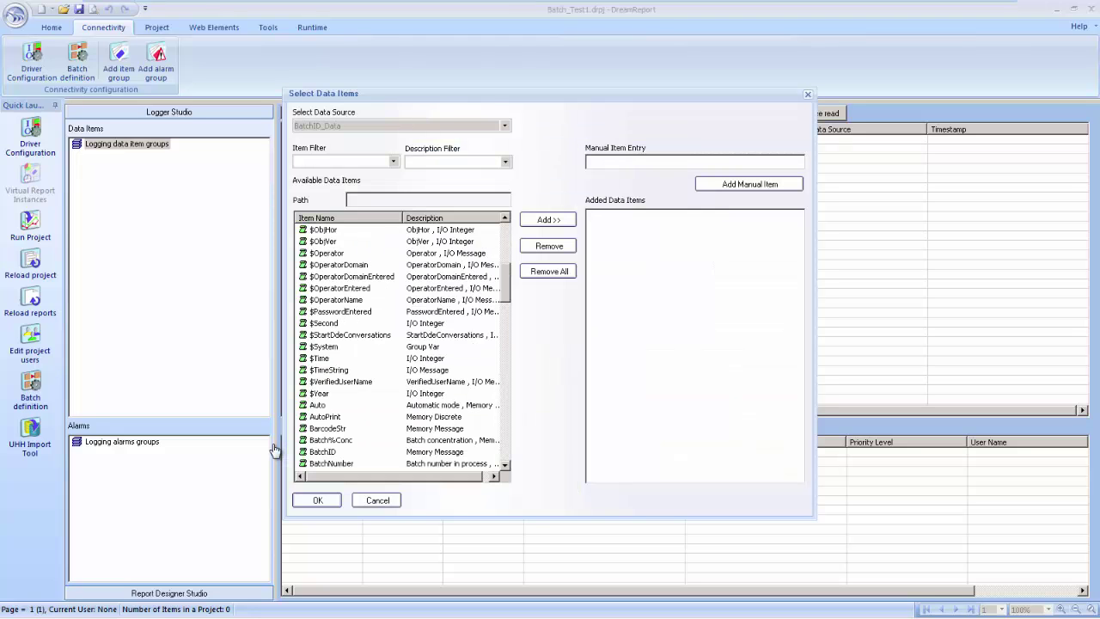
scroll(194, 182, up, 7)
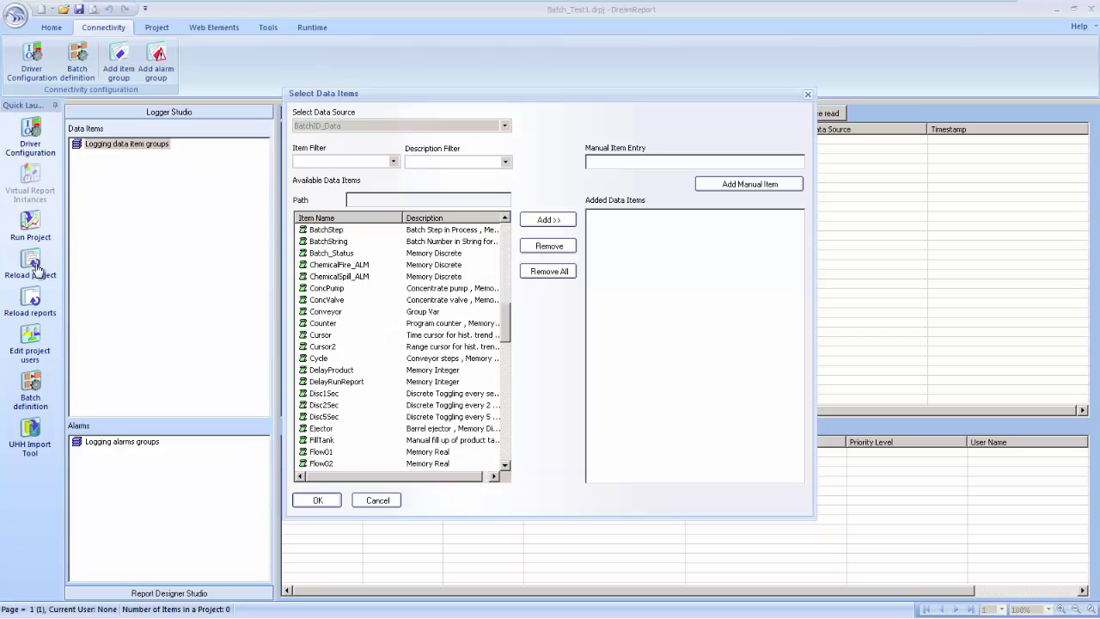
key(Down)
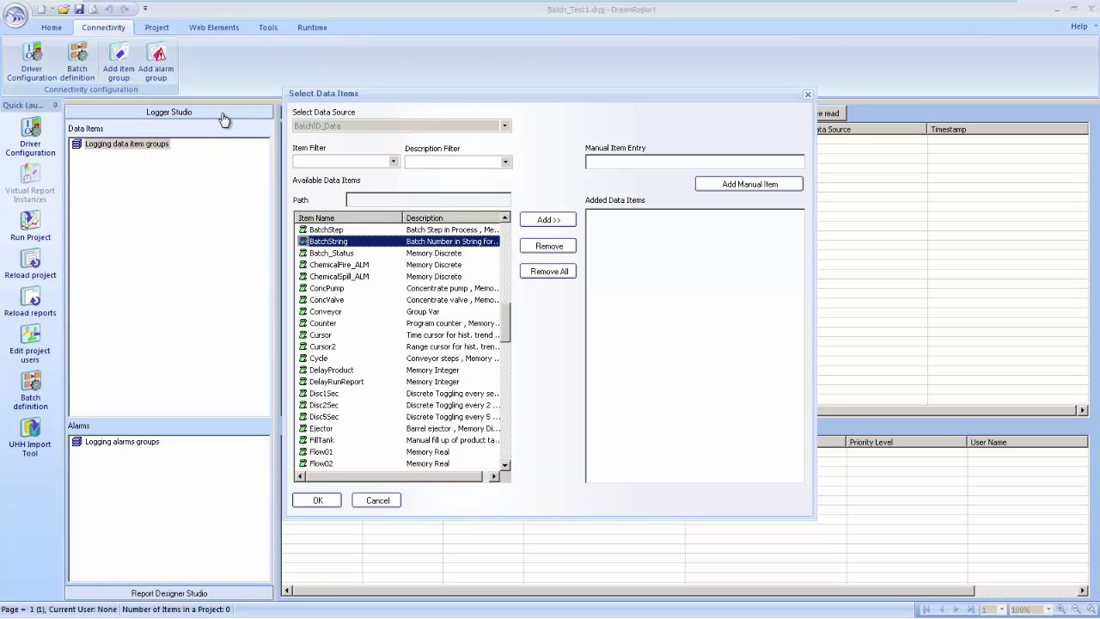
key(Tab)
key(space)
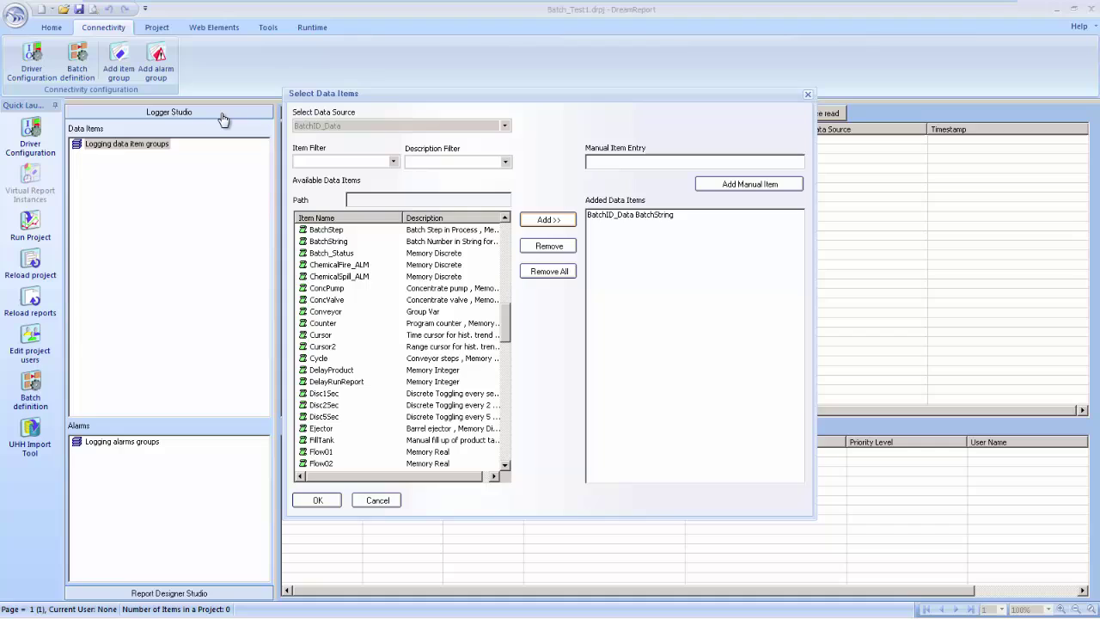
key(shift+Tab)
key(Down)
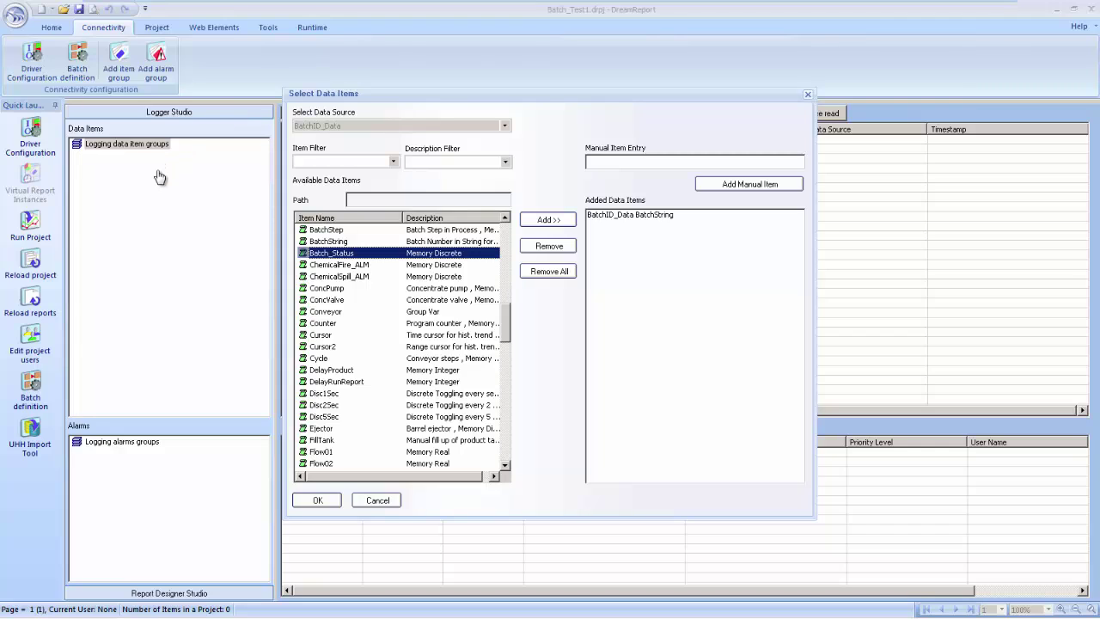
key(Return)
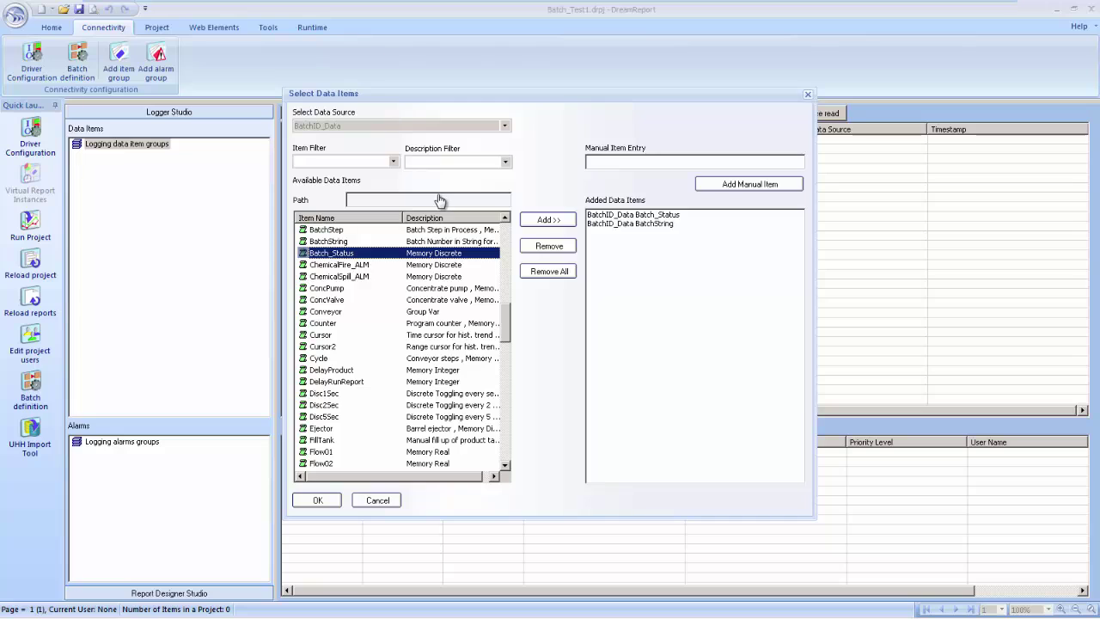
key(Tab)
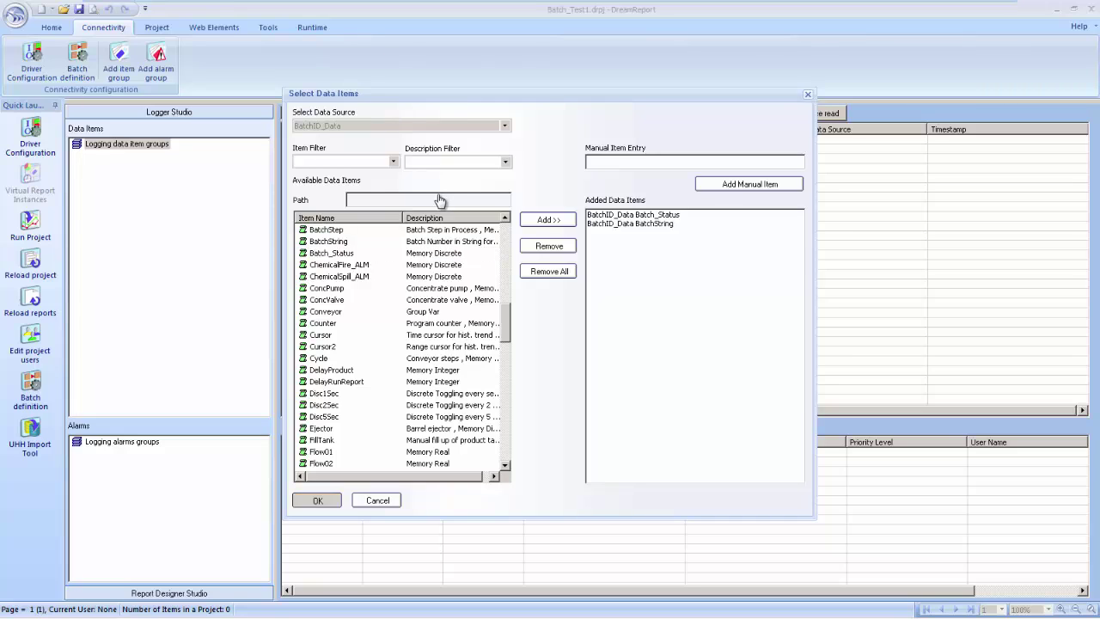
key(Return)
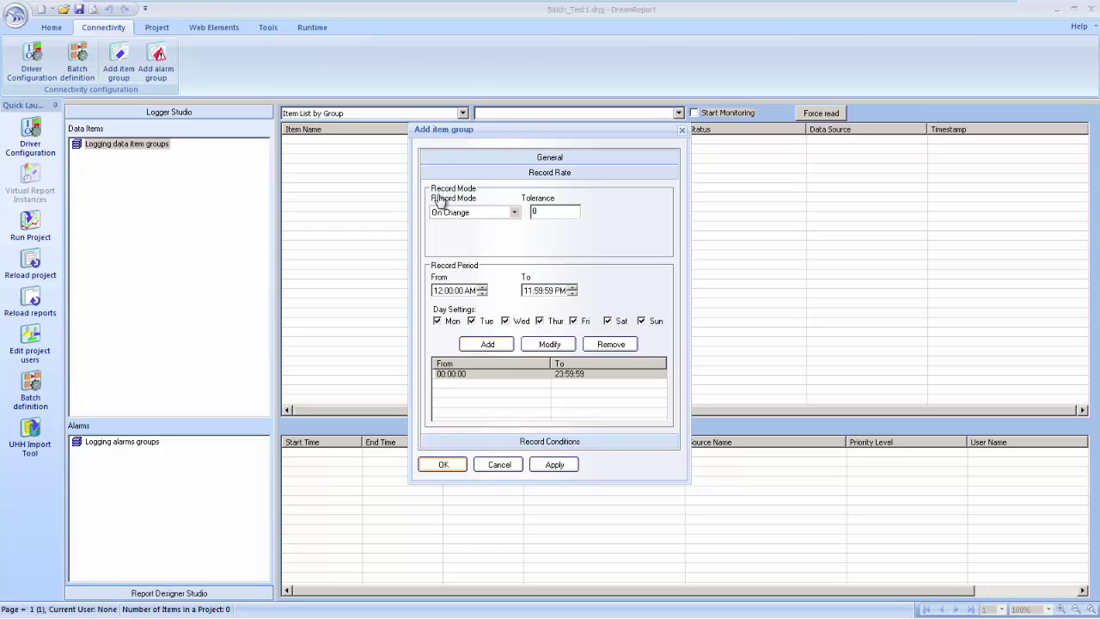
key(Return)
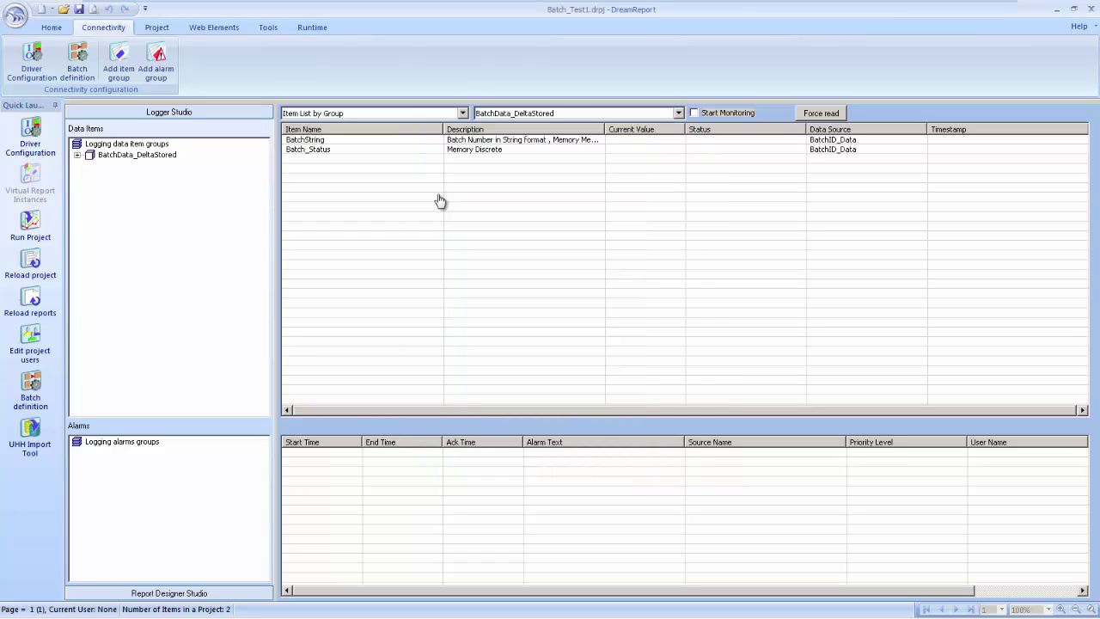
key(space)
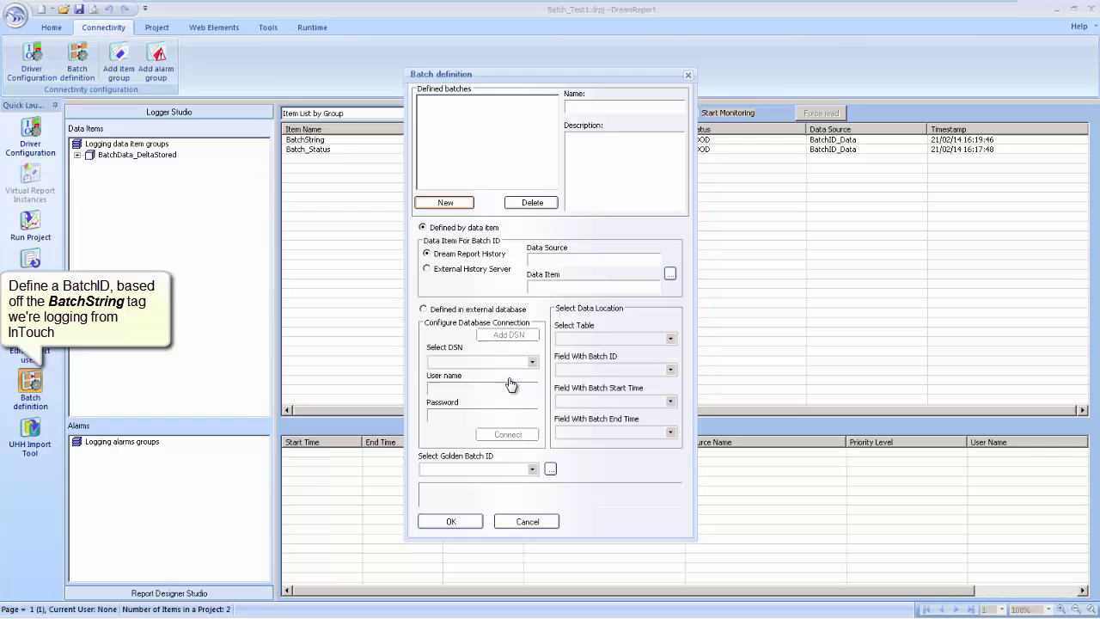
Create batch BatchID1 with its ID taken from BatchString in BatchID_Data
key(Return)
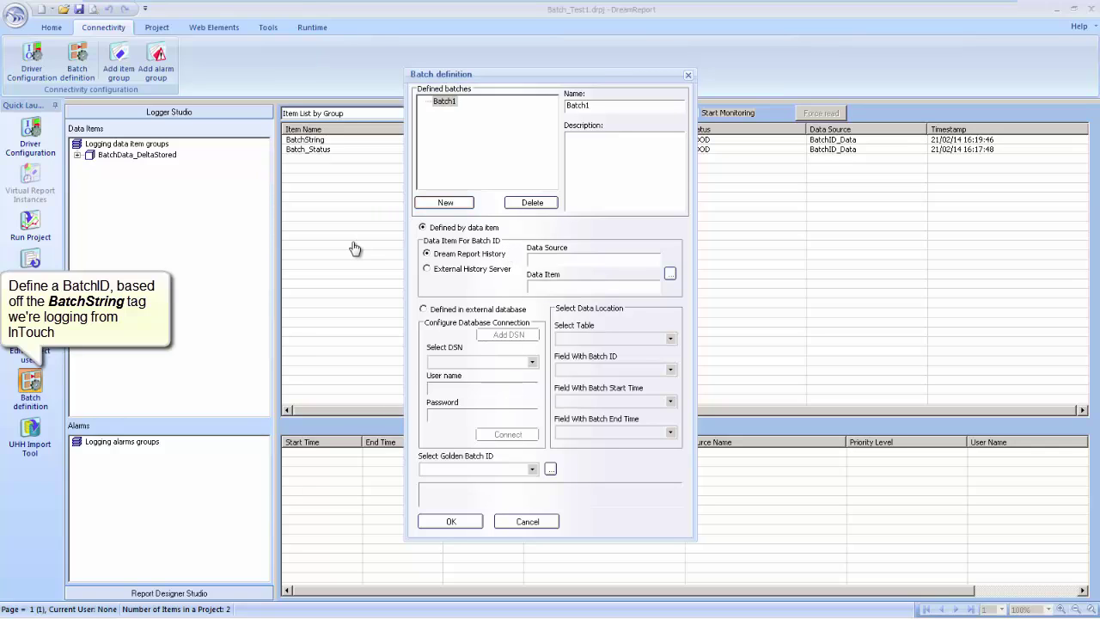
text(ID1)
key(Tab)
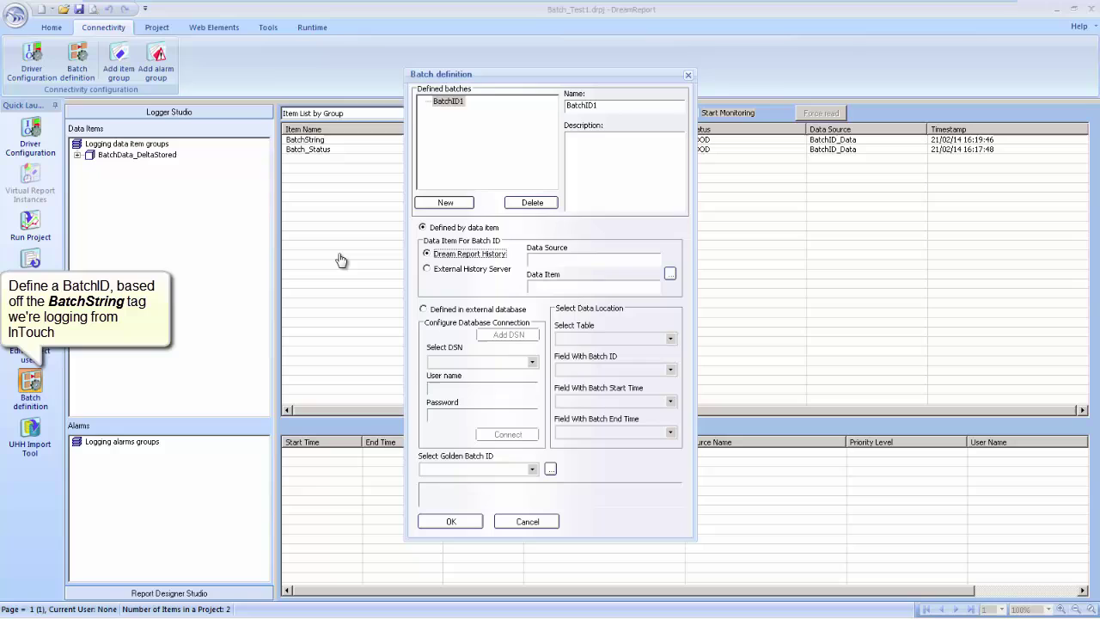
key(Tab)
key(space)
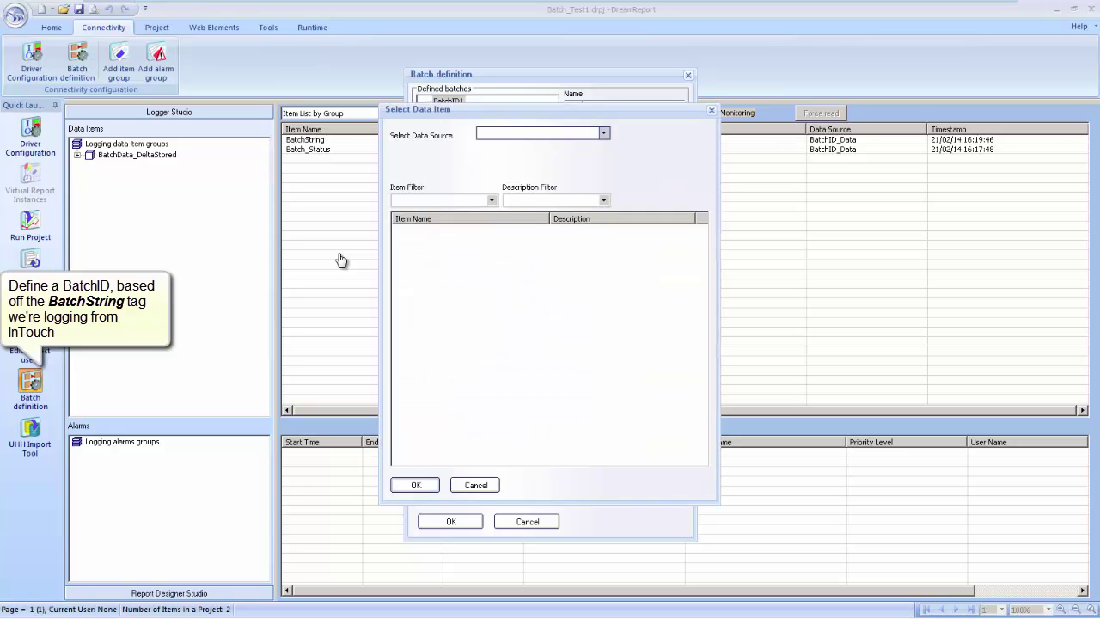
key(alt+Down)
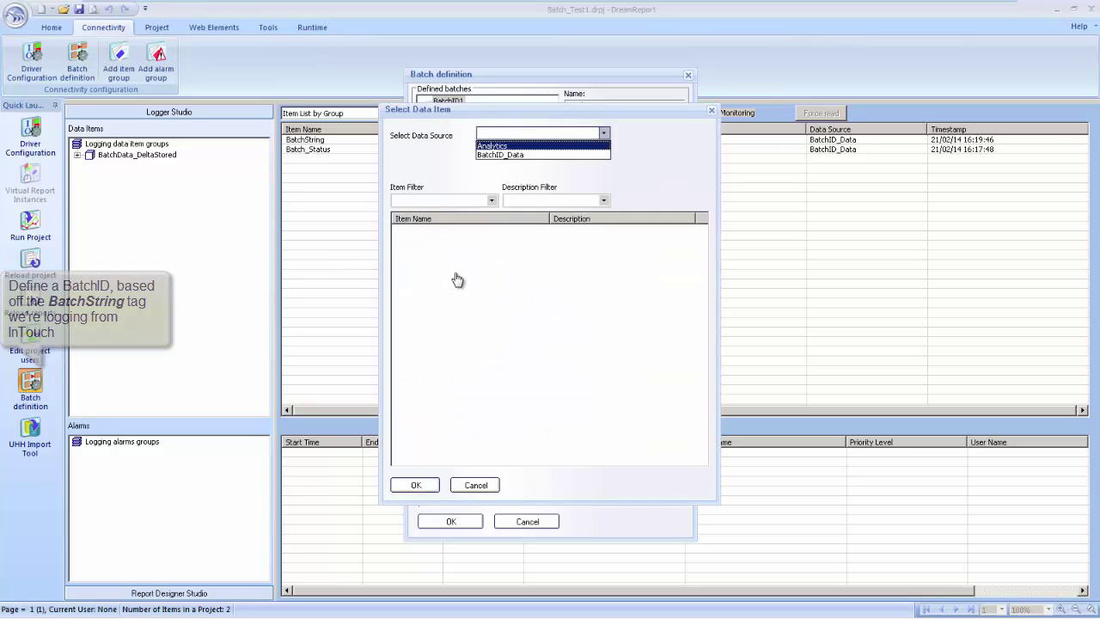
key(Down)
key(Return)
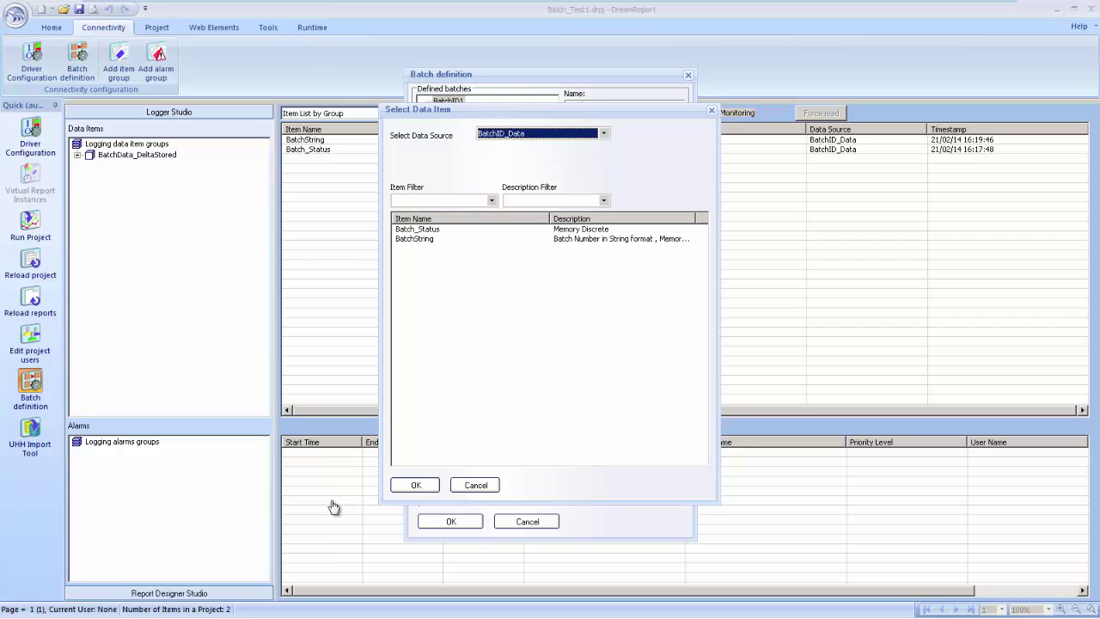
double_click(481, 239)
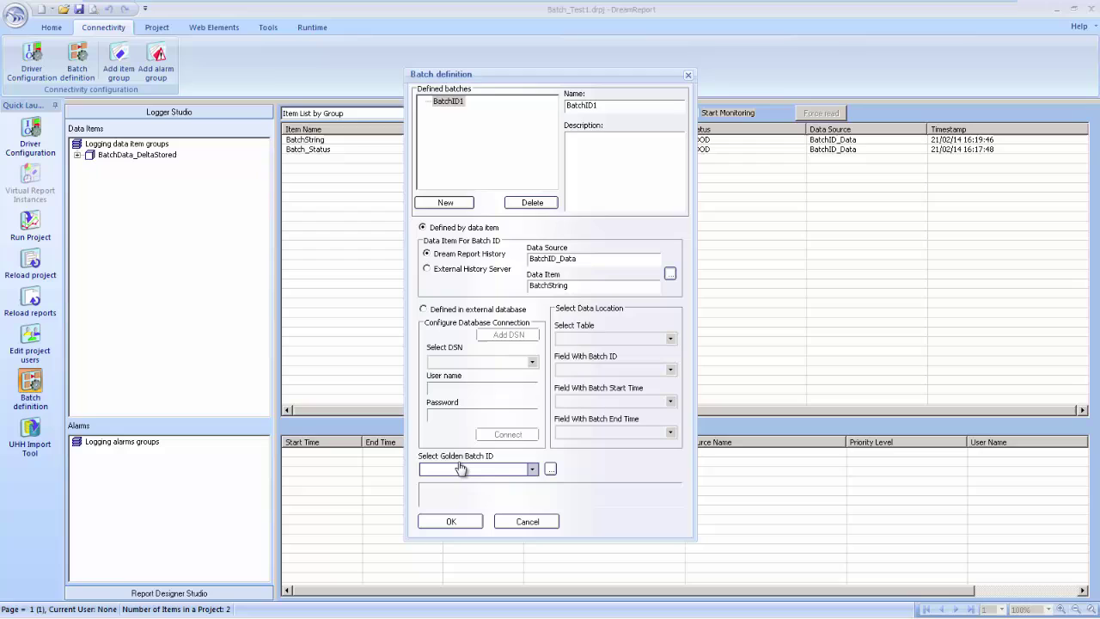
key(Return)
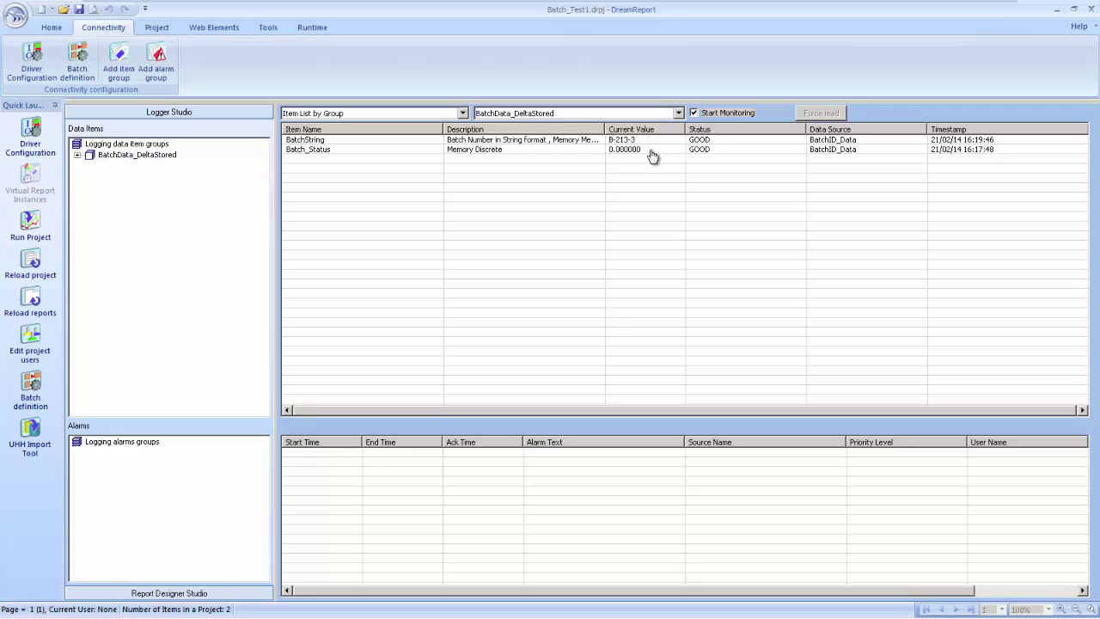
Rename the report Report_0 to Batch Report 1
click(169, 593)
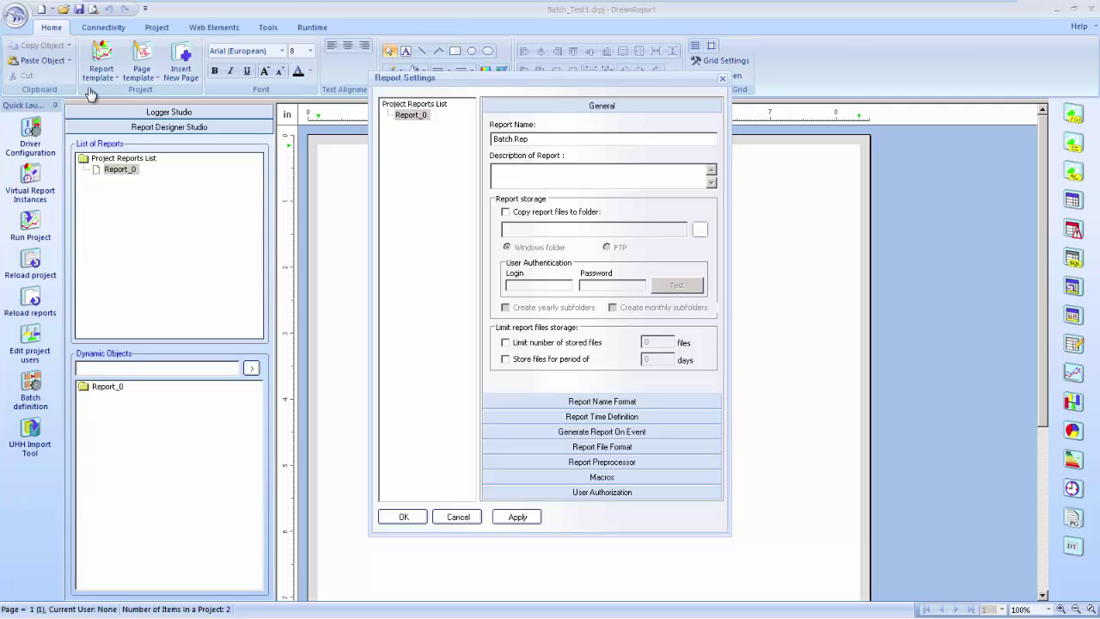
text(ort 1)
key(Return)
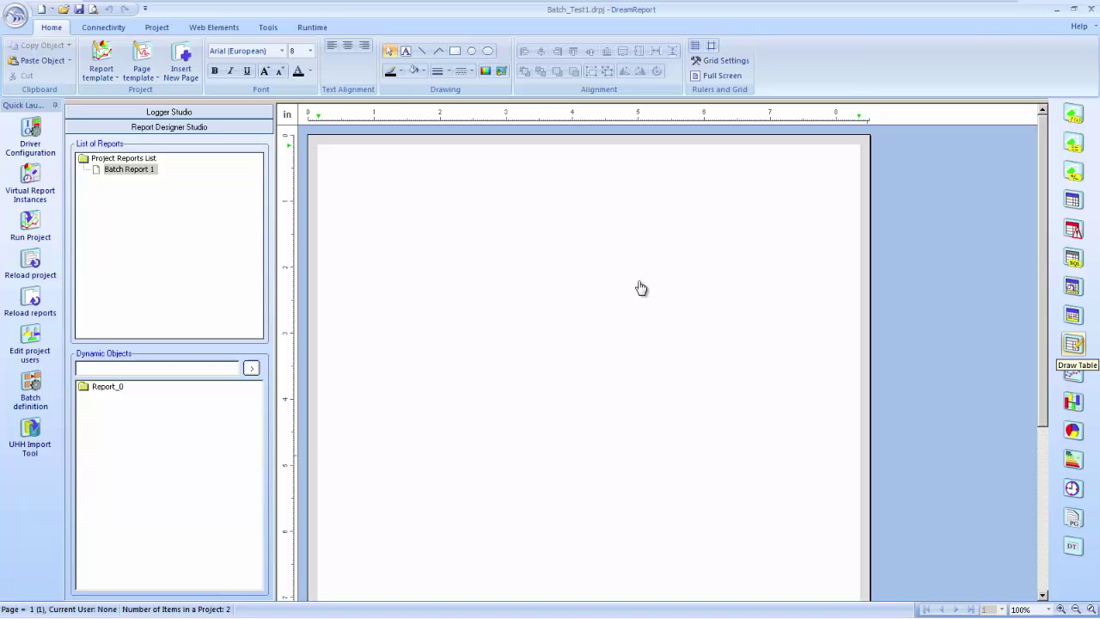
Insert a 4-column table with size 10 bold headers Batch ID, Start, End, Duration
click(428, 238)
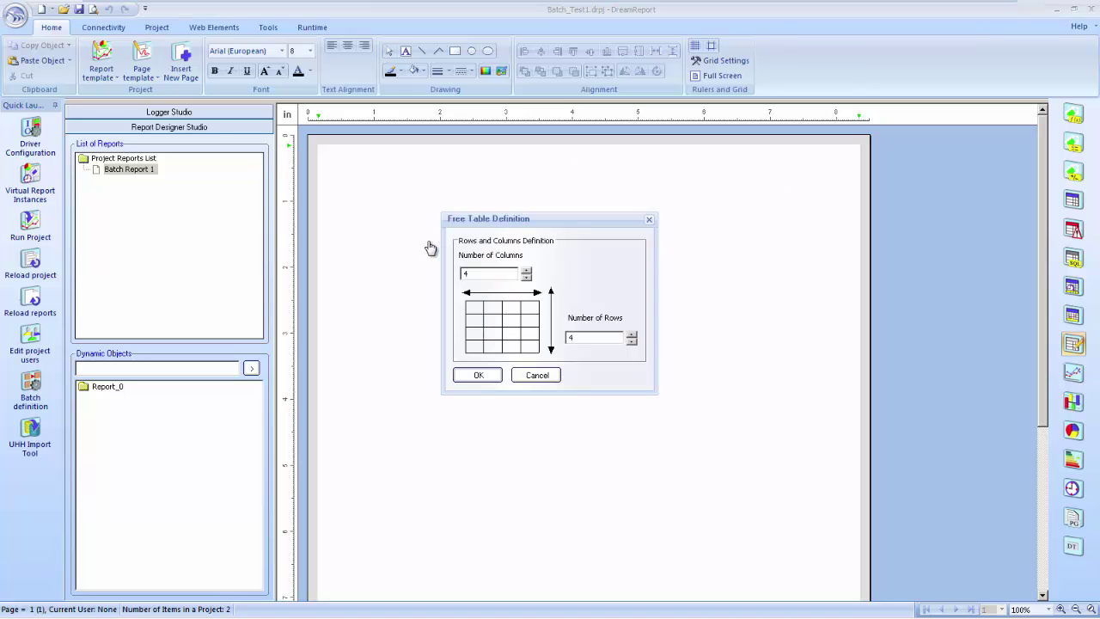
key(Down)
key(Return)
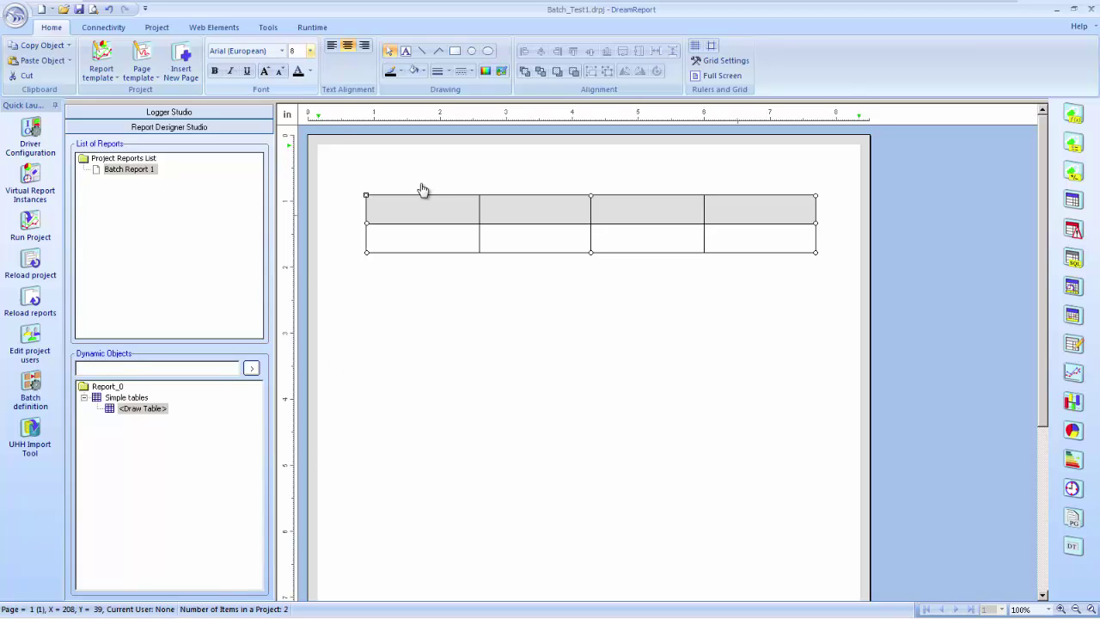
key(alt+Down)
key(Down)
key(Down)
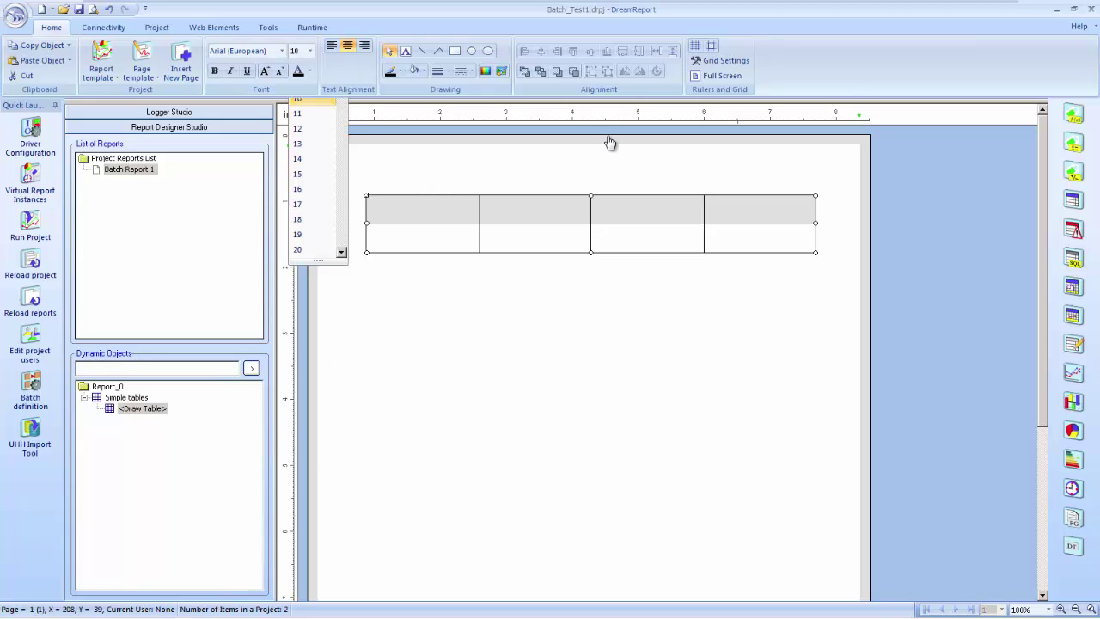
key(Return)
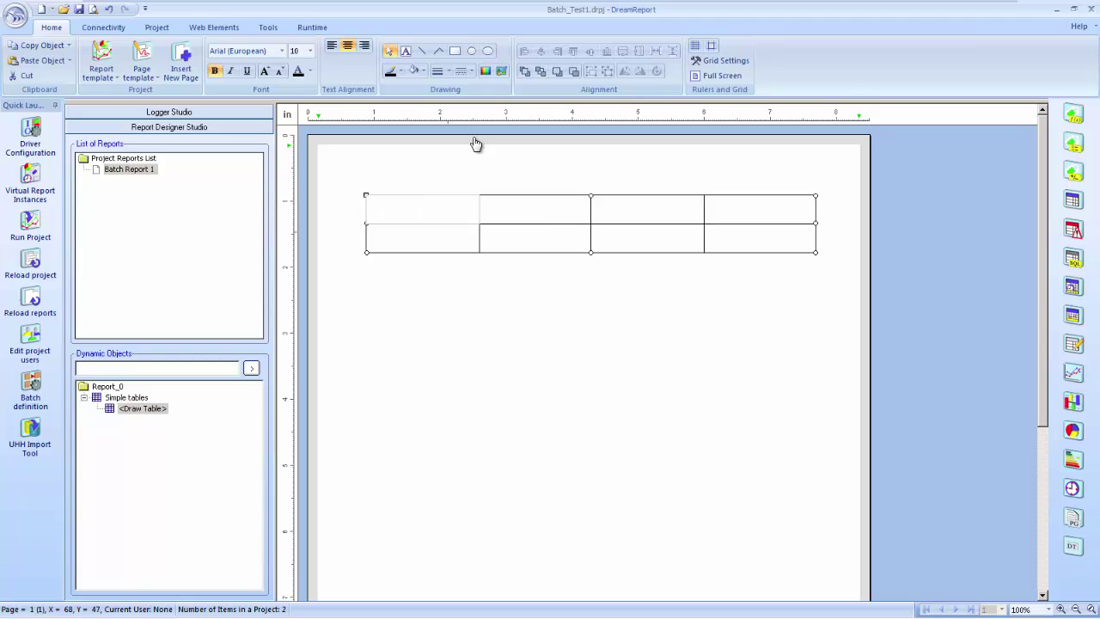
text(Batch ID)
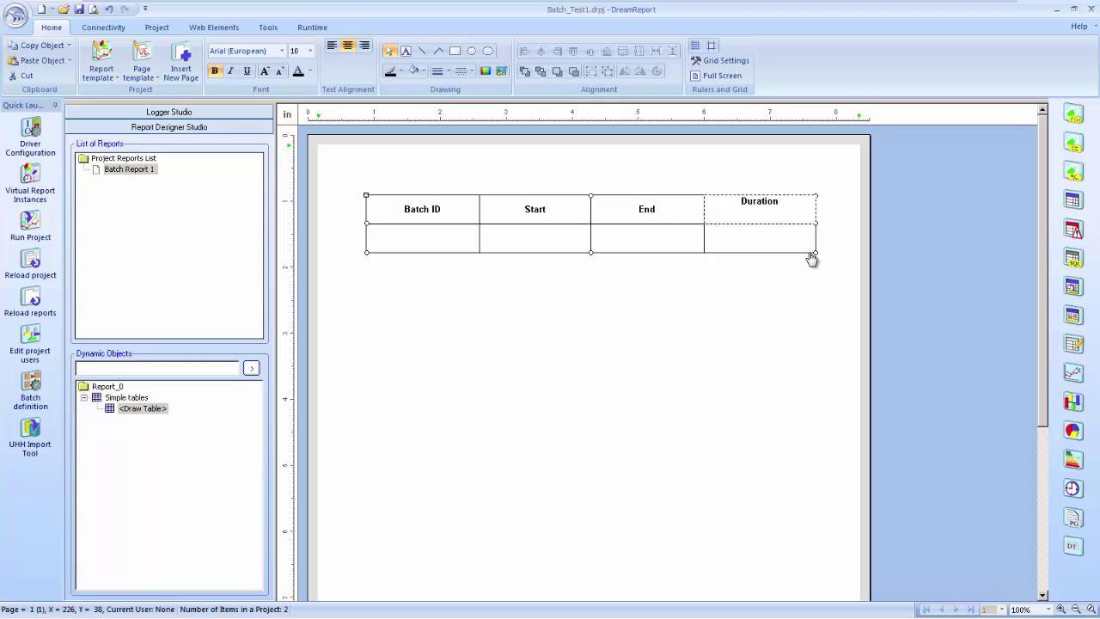
Place date field rptTime showing Report Generation Time at the page's top right
click(759, 275)
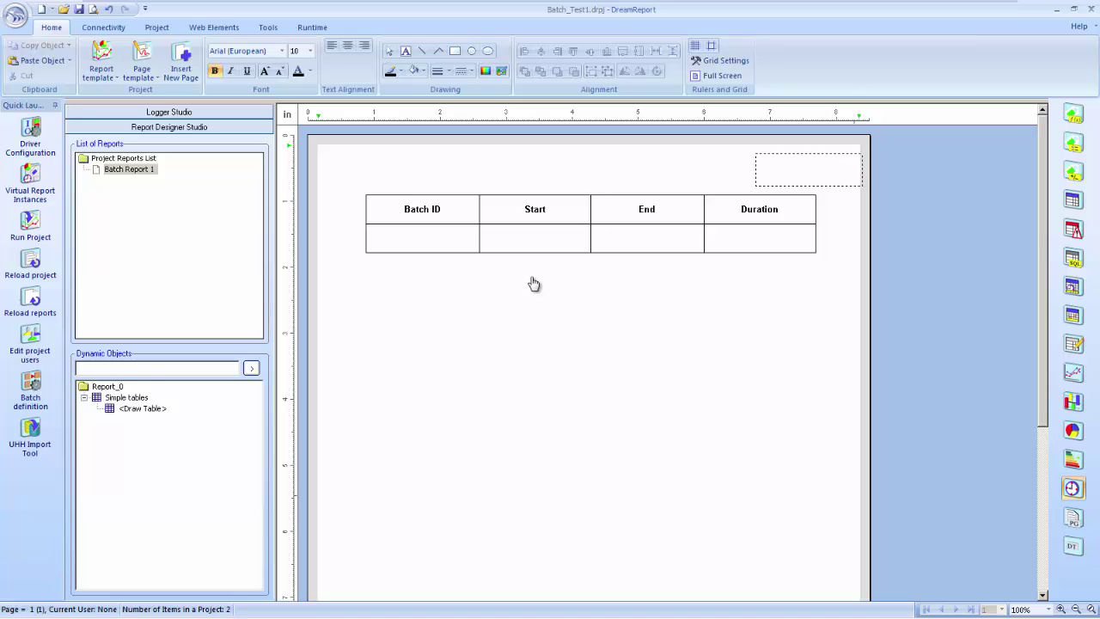
click(643, 240)
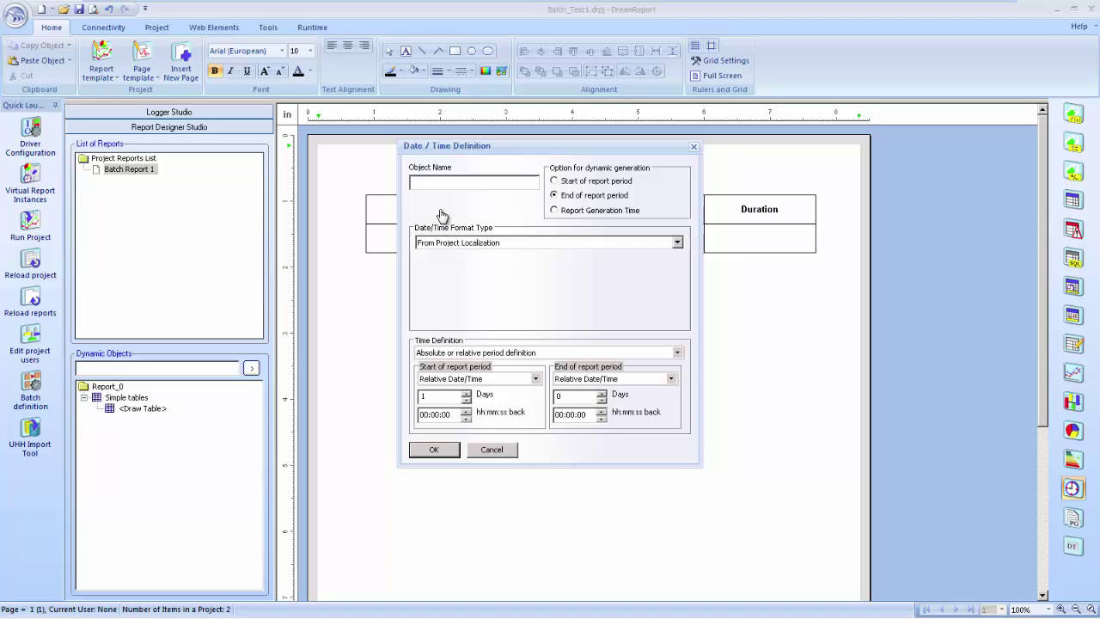
text(rptTime)
click(640, 210)
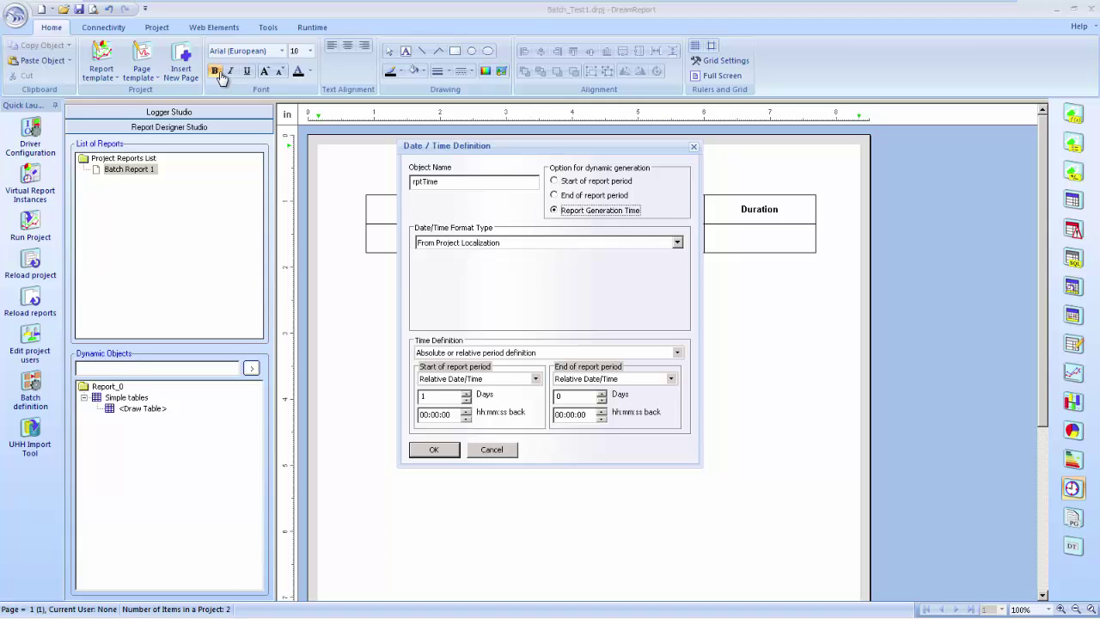
click(434, 450)
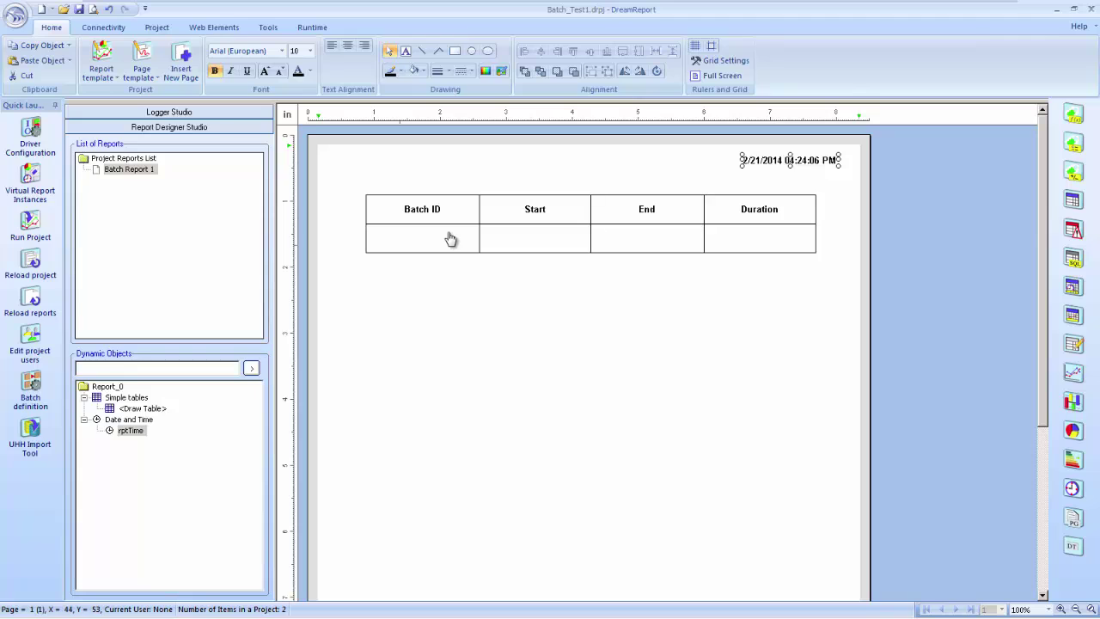
click(451, 238)
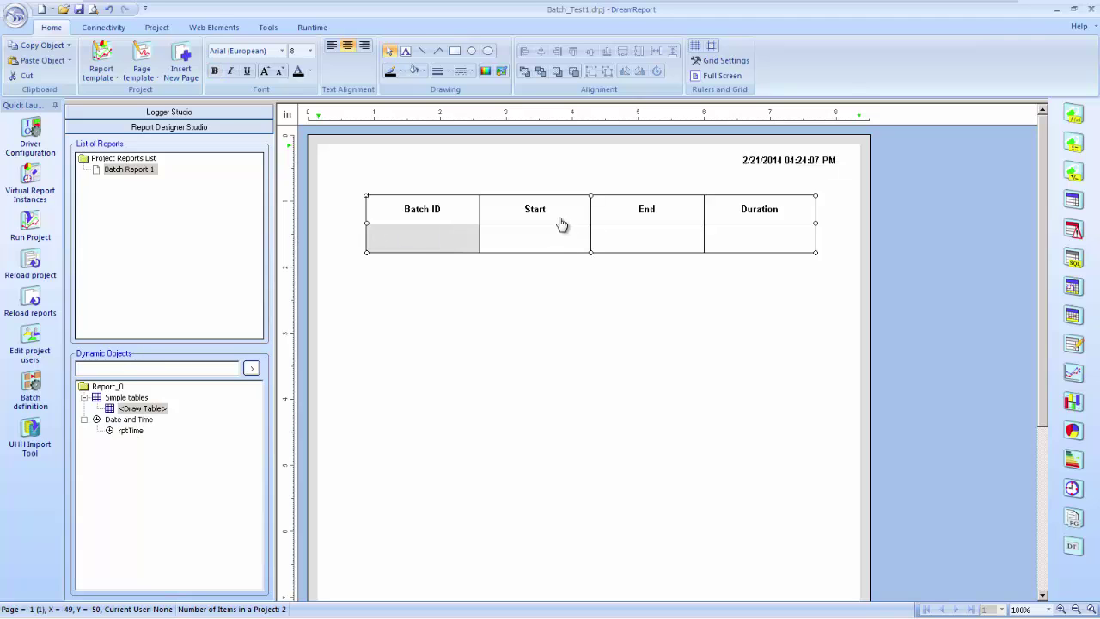
Insert a single data object named bID into the Batch ID cell
key(shift+F10)
key(Down)
key(Down)
key(Down)
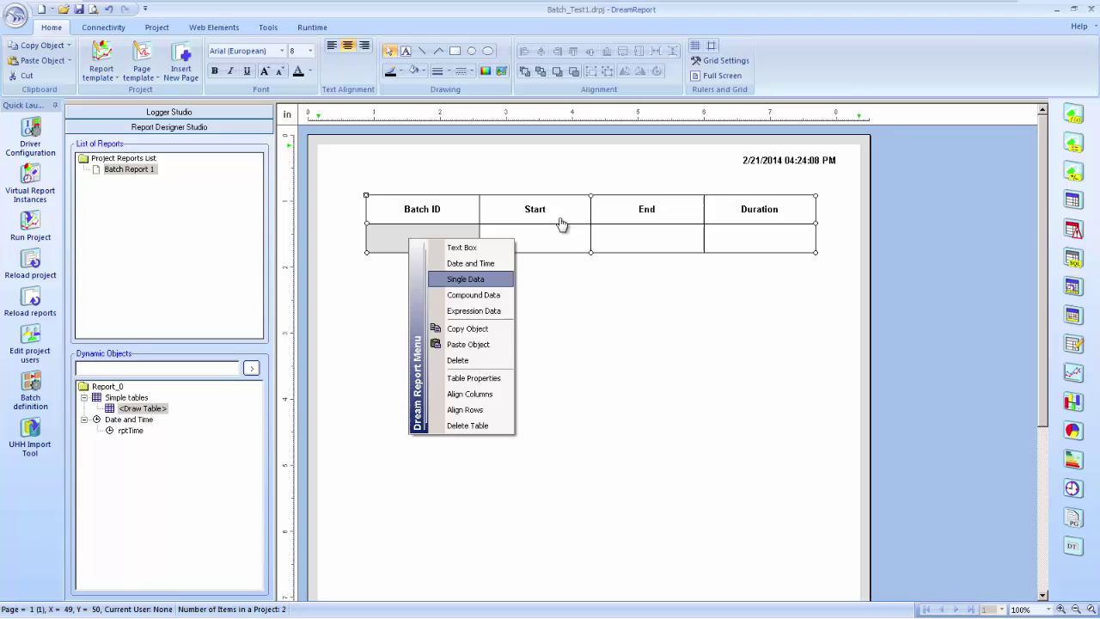
key(Return)
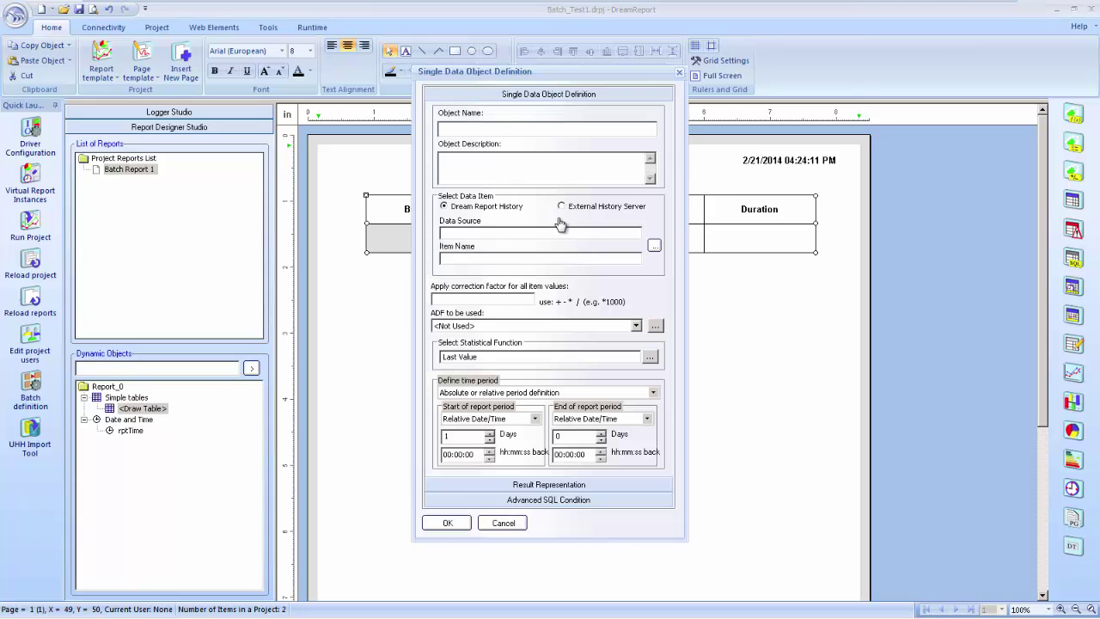
text(bID)
Base bID on batch BatchID1 using the Batch ID statistical function
key(alt+Down)
key(Down)
key(Down)
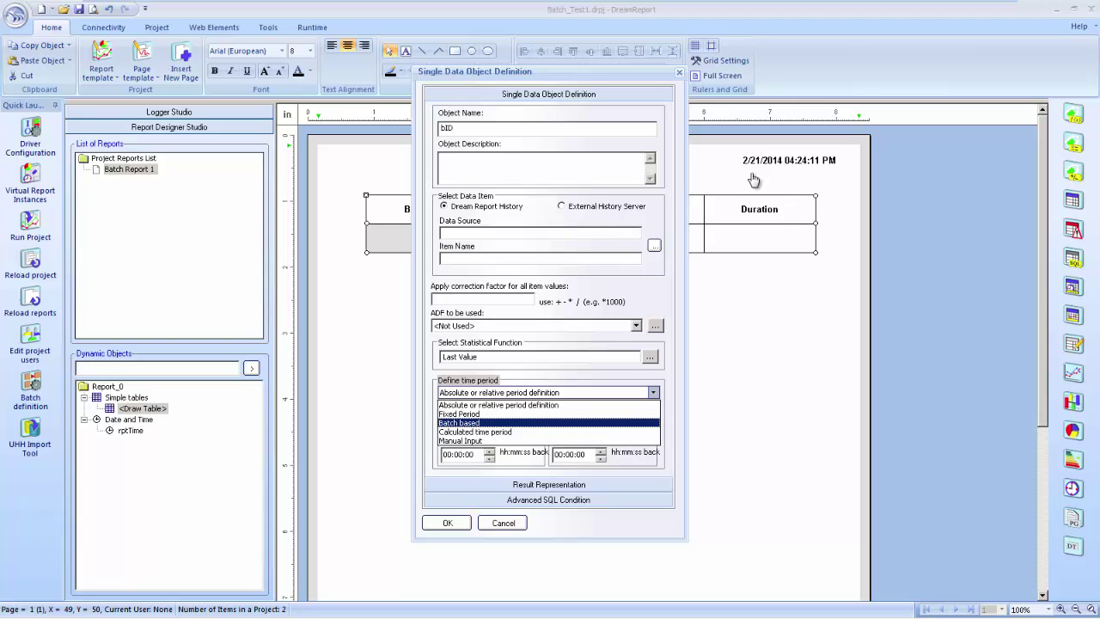
key(Return)
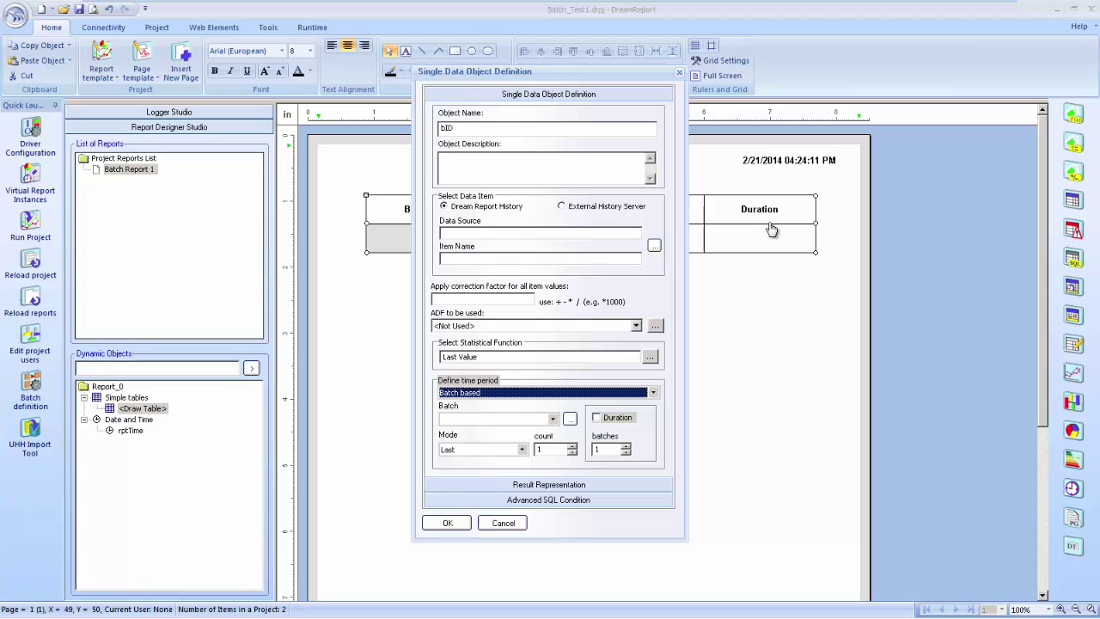
key(Tab)
key(Down)
key(shift+Tab)
key(shift+Tab)
key(space)
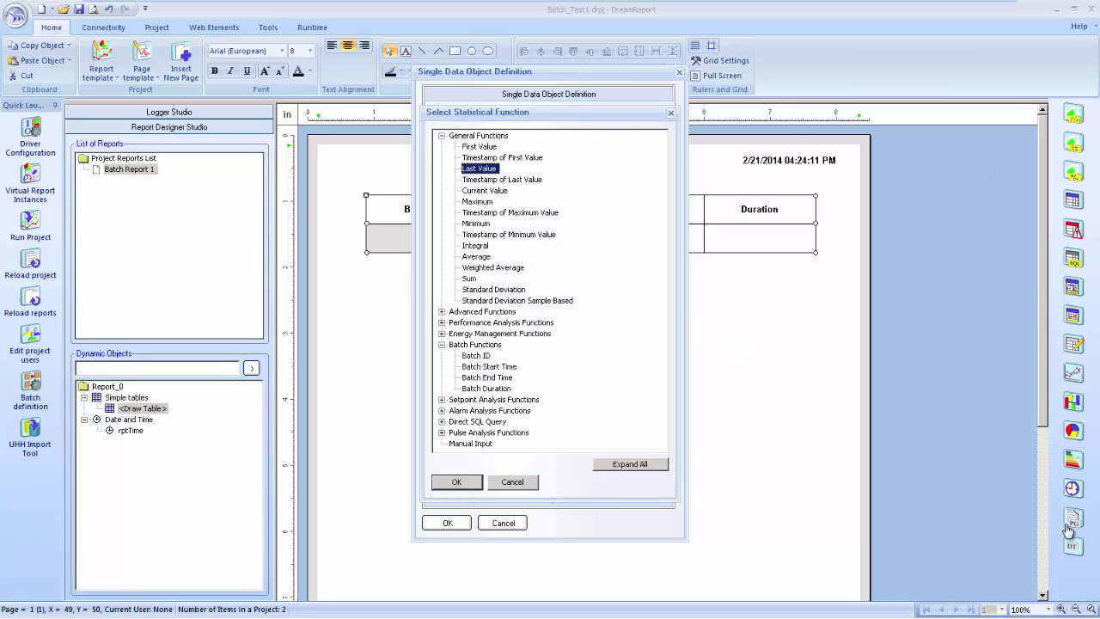
key(Down)
key(Down)
key(Down)
key(Down)
key(Down)
key(Down)
key(Down)
key(Down)
key(Down)
key(Down)
key(Down)
key(Down)
key(Down)
key(Down)
key(Down)
key(Down)
key(Down)
key(Return)
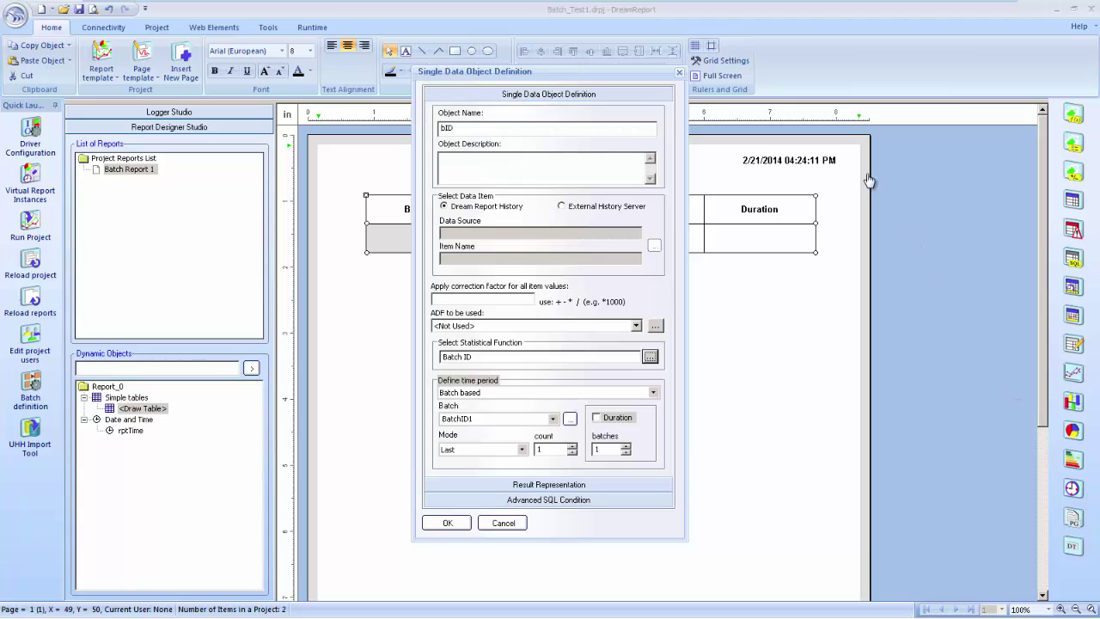
key(Tab)
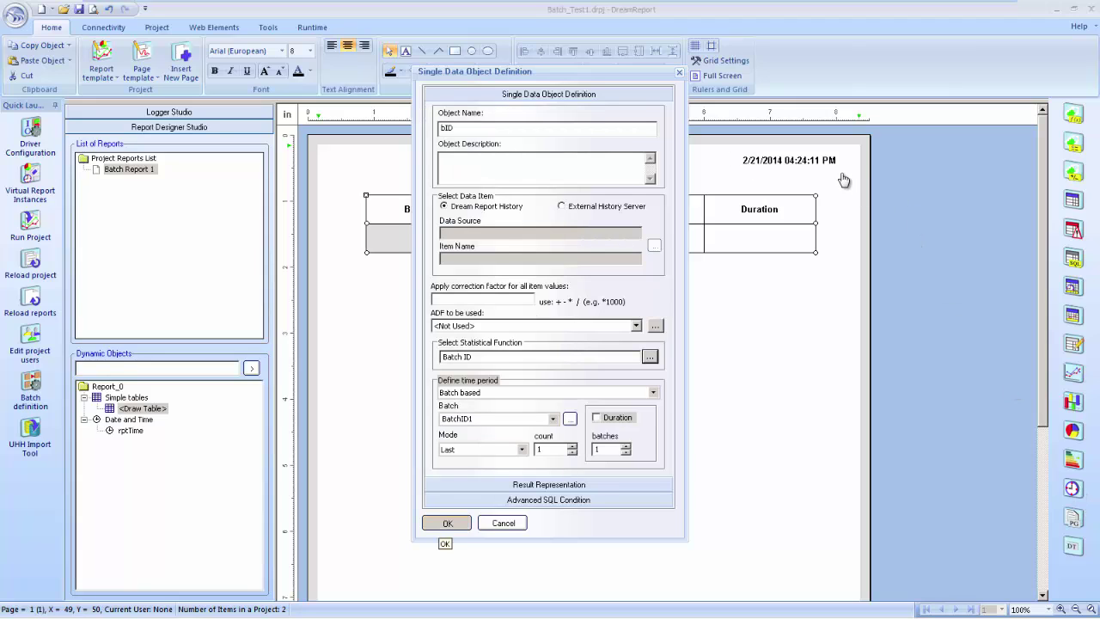
key(Return)
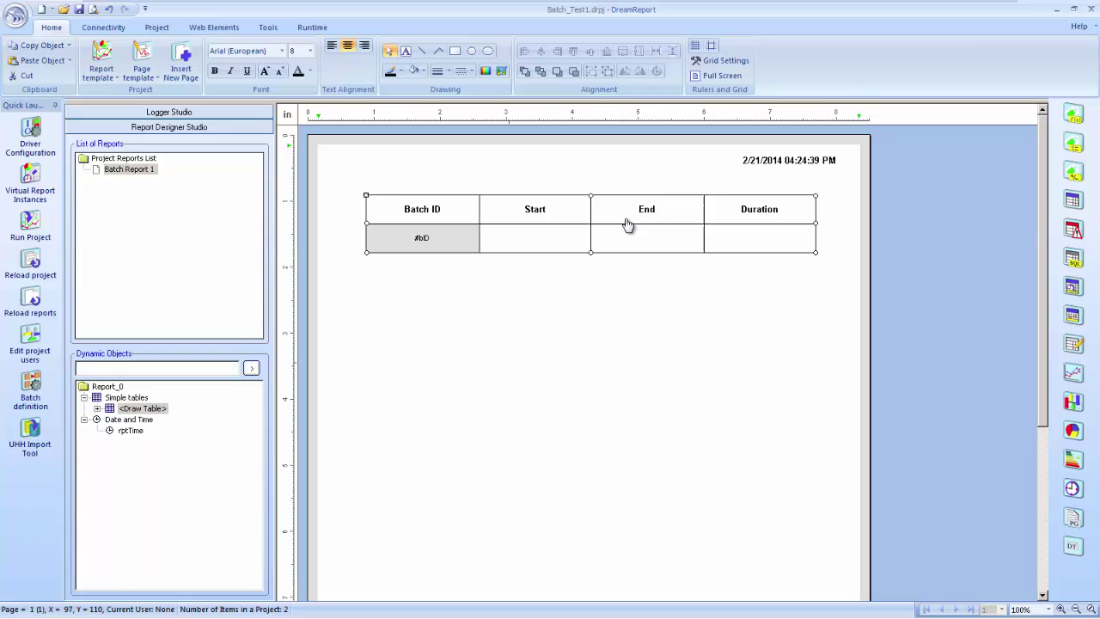
Put single data object bStart, with the Batch Start Time function and batch-based period, in the Start cell
key(Right)
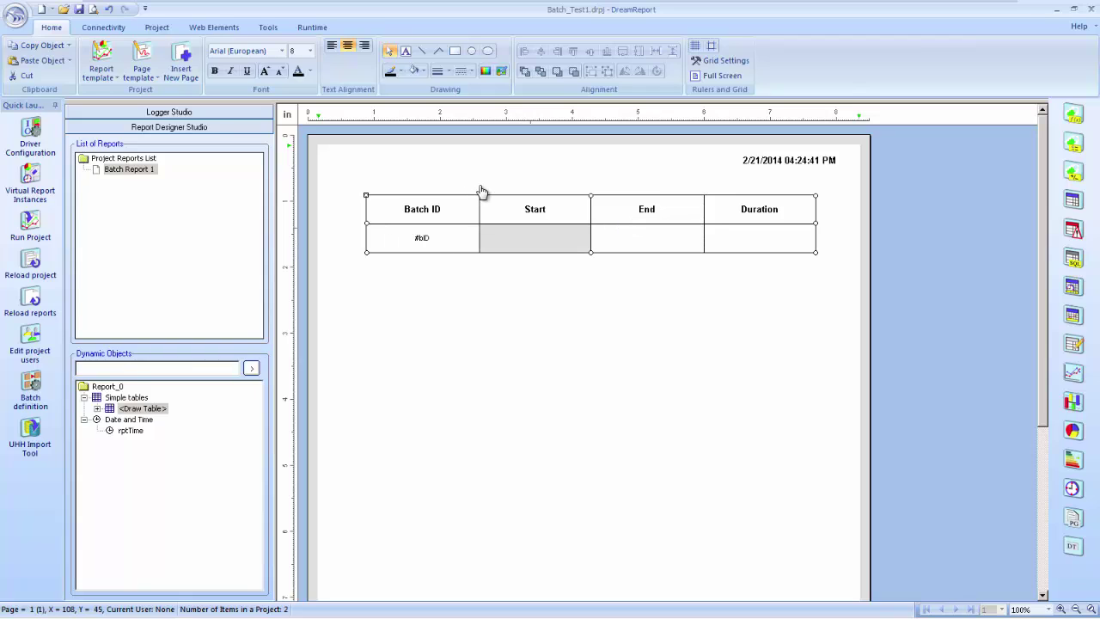
key(Menu)
key(Down)
key(Down)
key(Down)
key(Return)
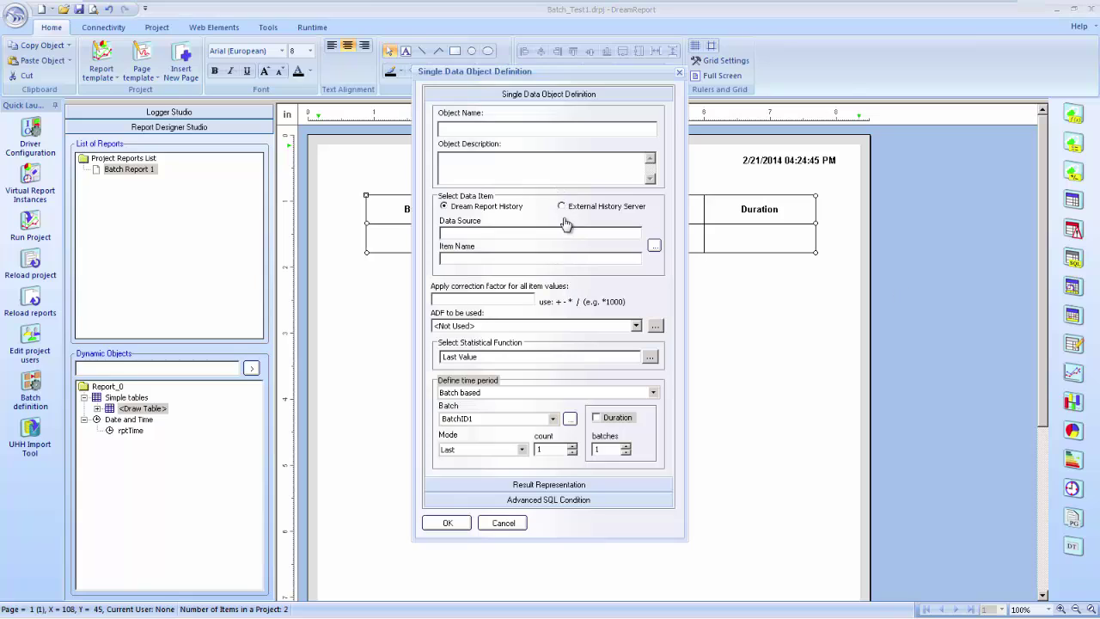
text(bStart)
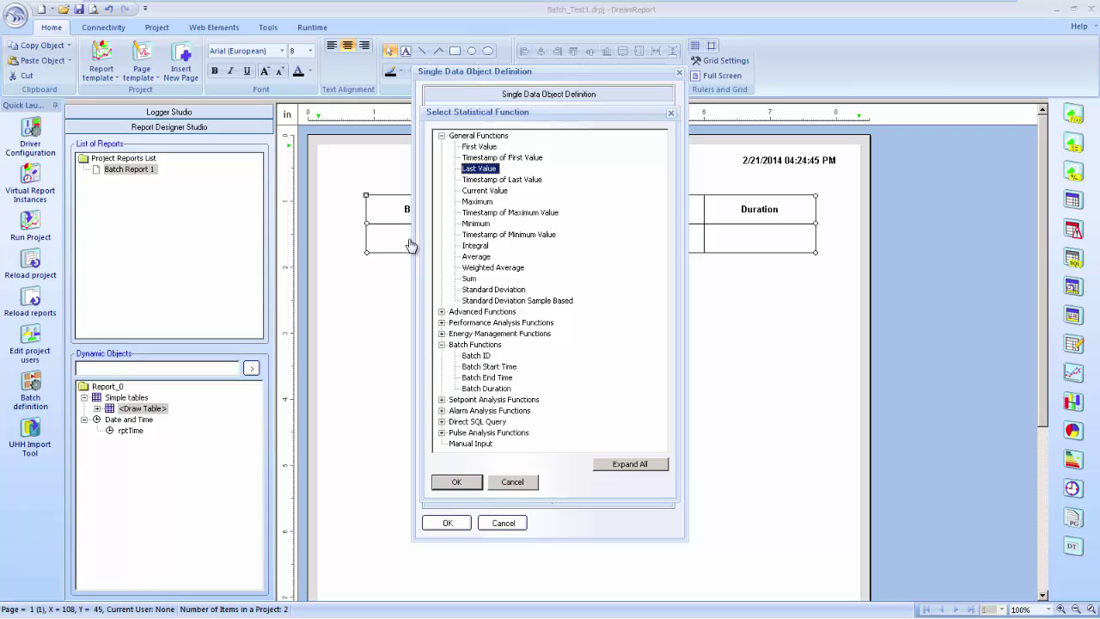
key(Return)
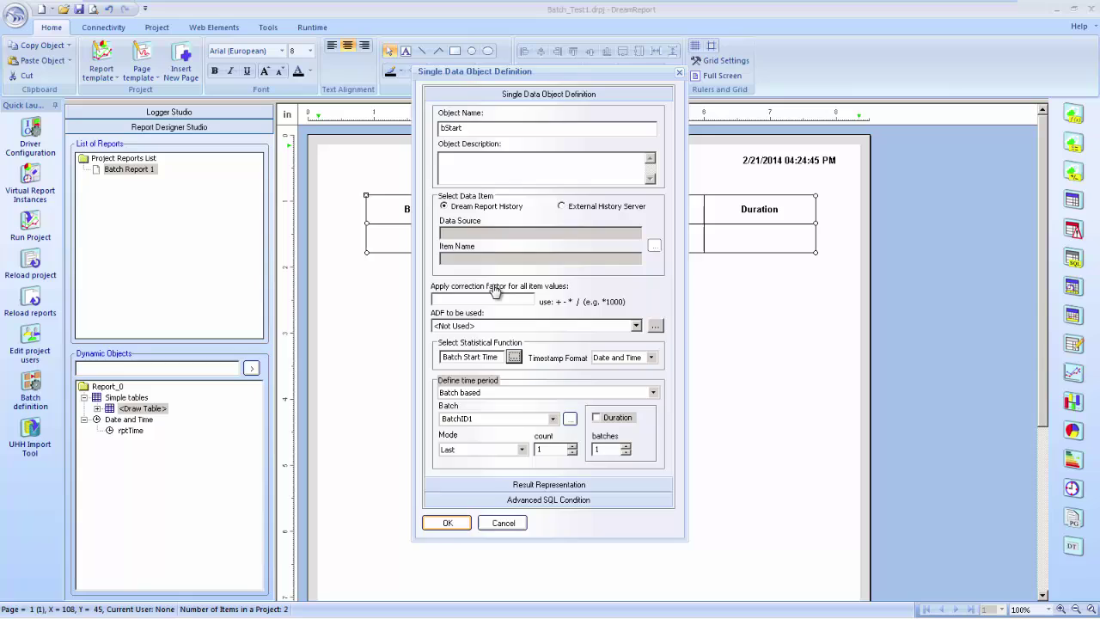
key(Return)
Put single data object bEnd, with the Batch End Time statistical function, in the End cell
key(Tab)
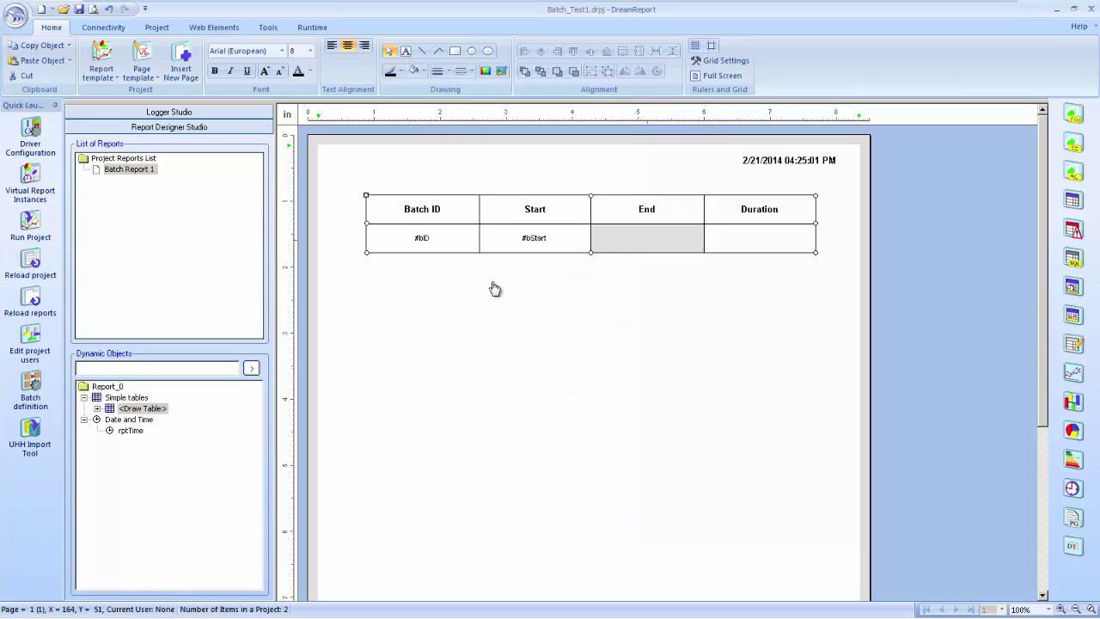
key(shift+F10)
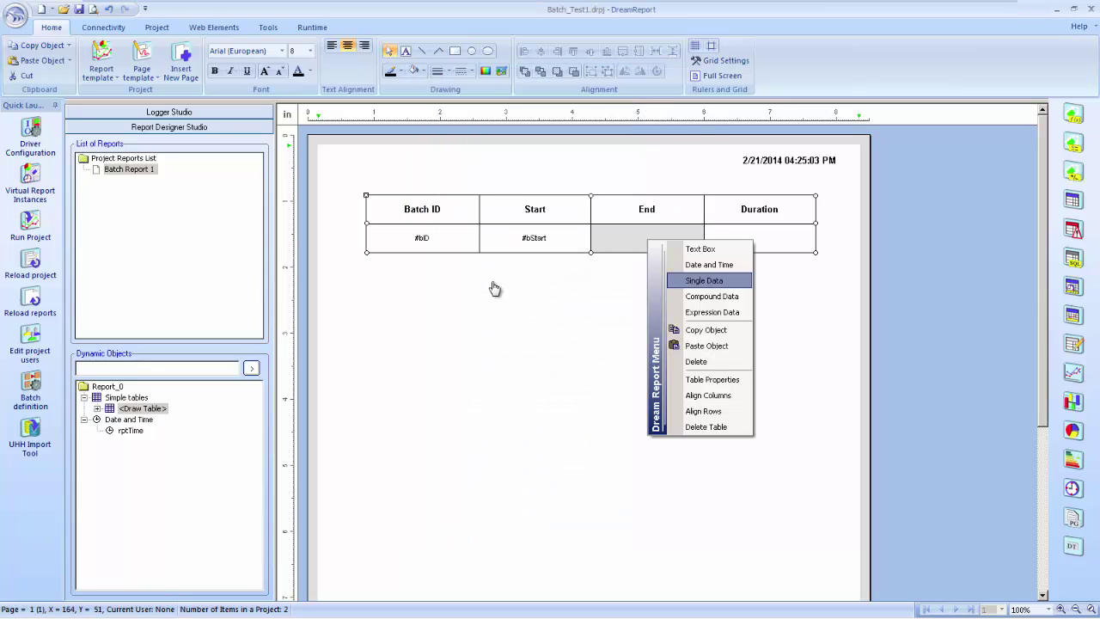
key(Return)
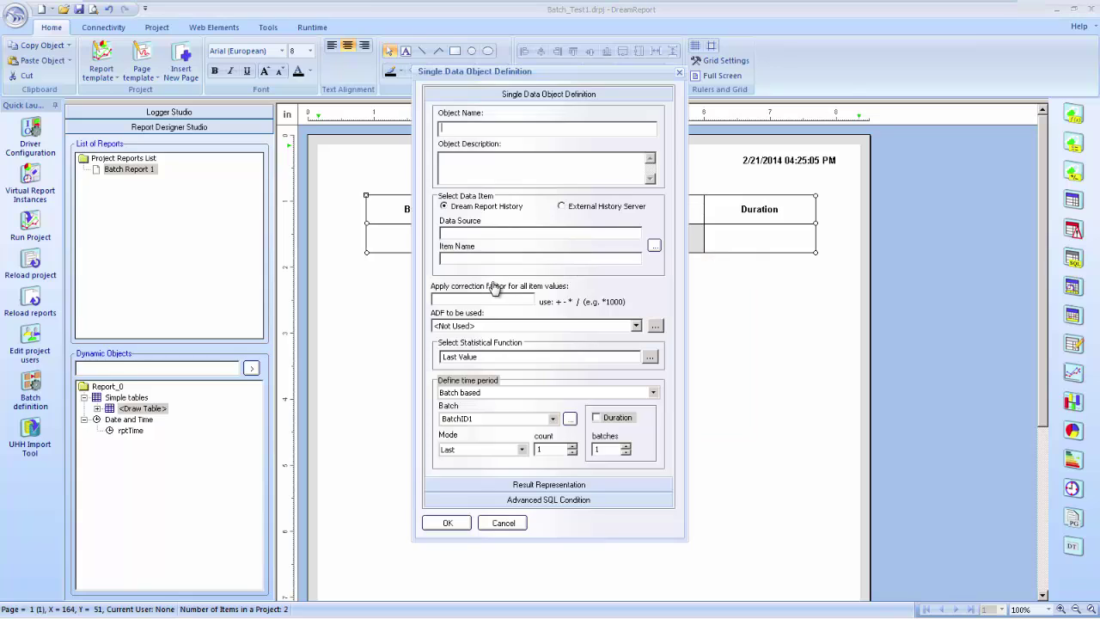
text(bEnd)
key(Tab)
key(Tab)
key(Tab)
key(Tab)
key(Tab)
key(Tab)
key(Tab)
key(Tab)
key(Tab)
key(Tab)
key(space)
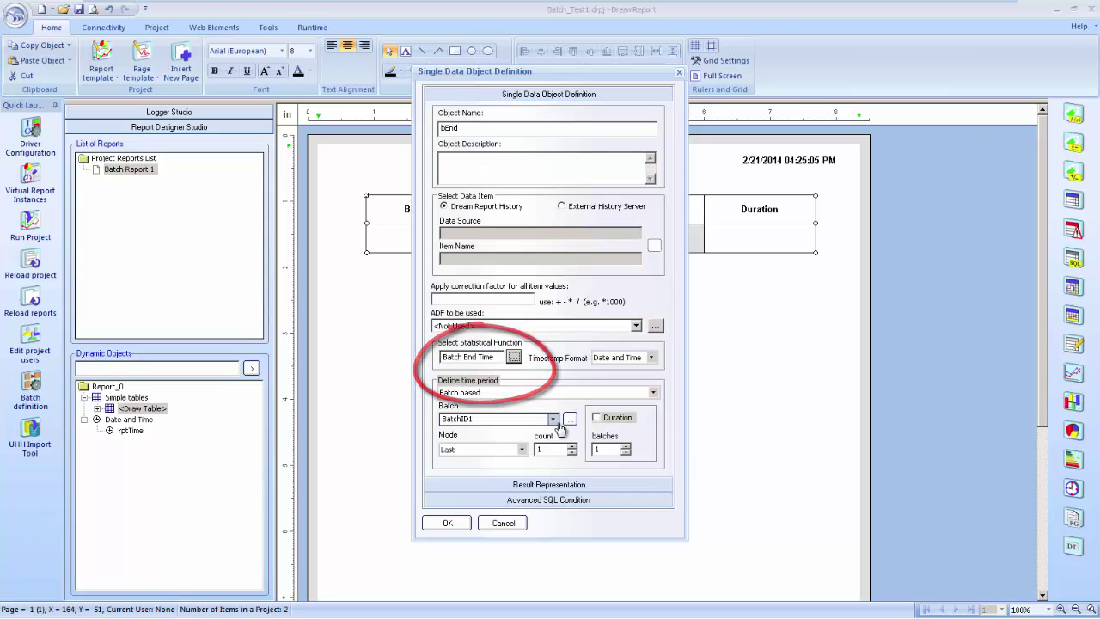
key(Return)
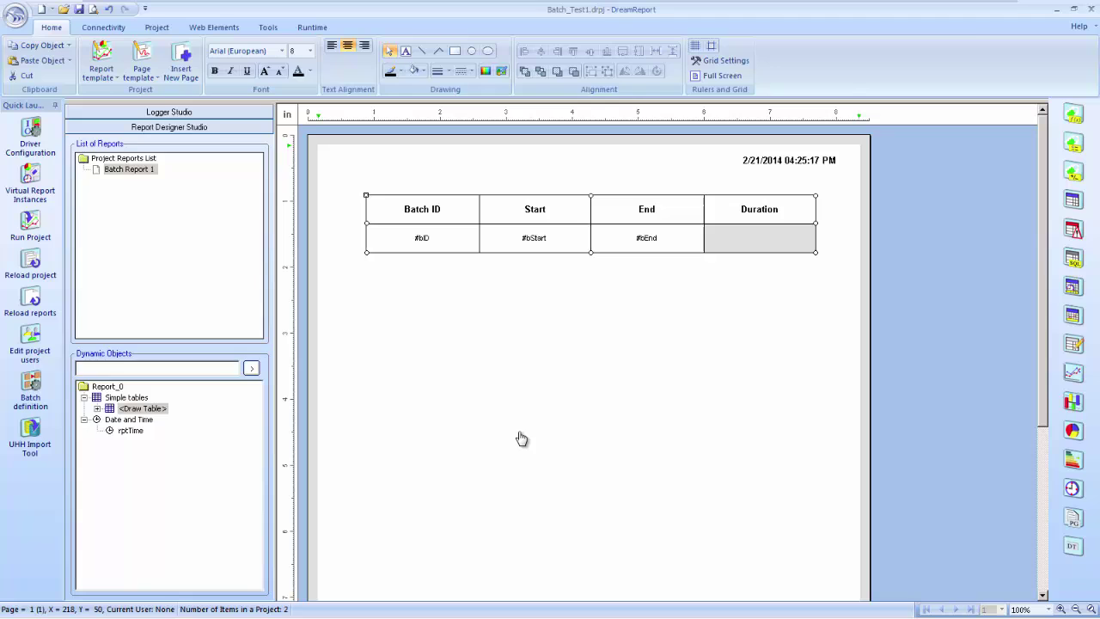
Put single data object bDur, with the Batch Duration function, in the Duration cell
key(shift+F10)
key(Down)
key(Down)
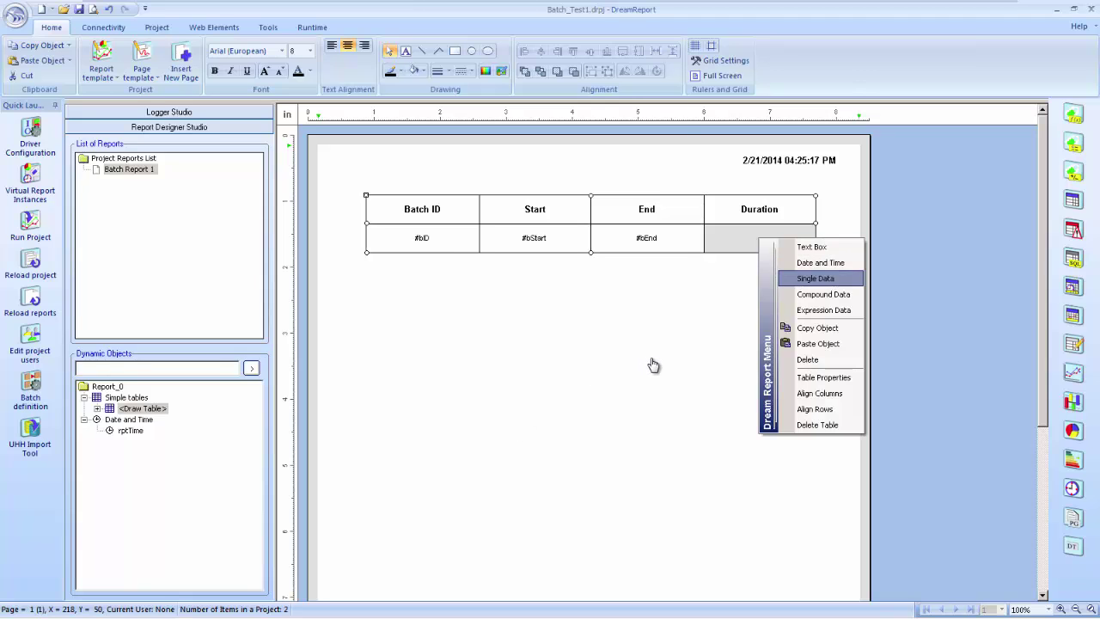
key(Escape)
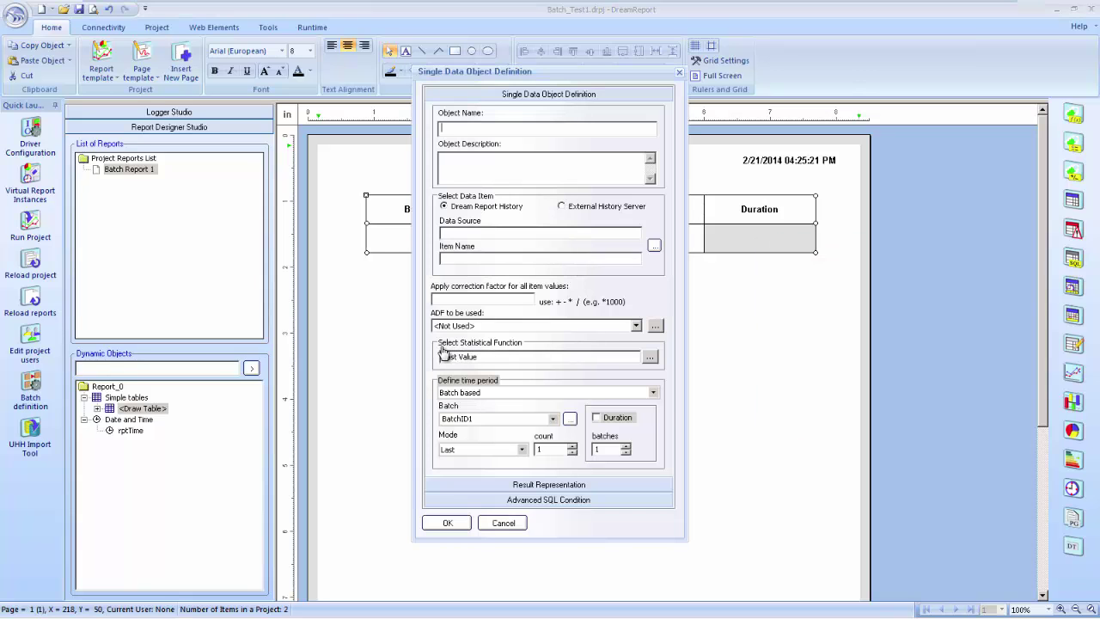
text(Dur)
click(484, 361)
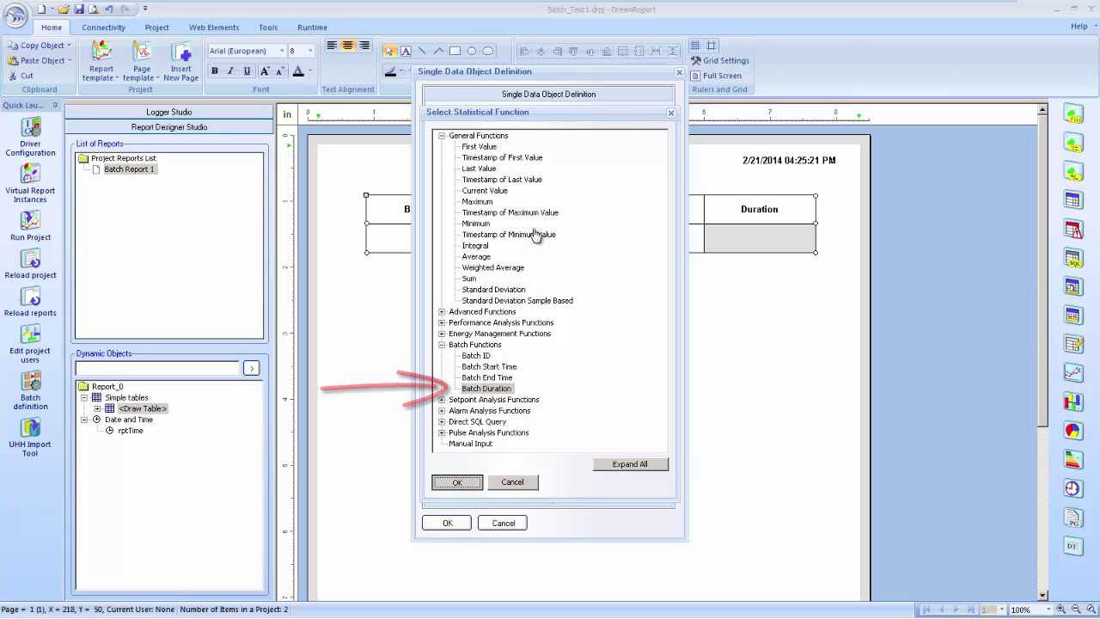
key(Return)
key(Return)
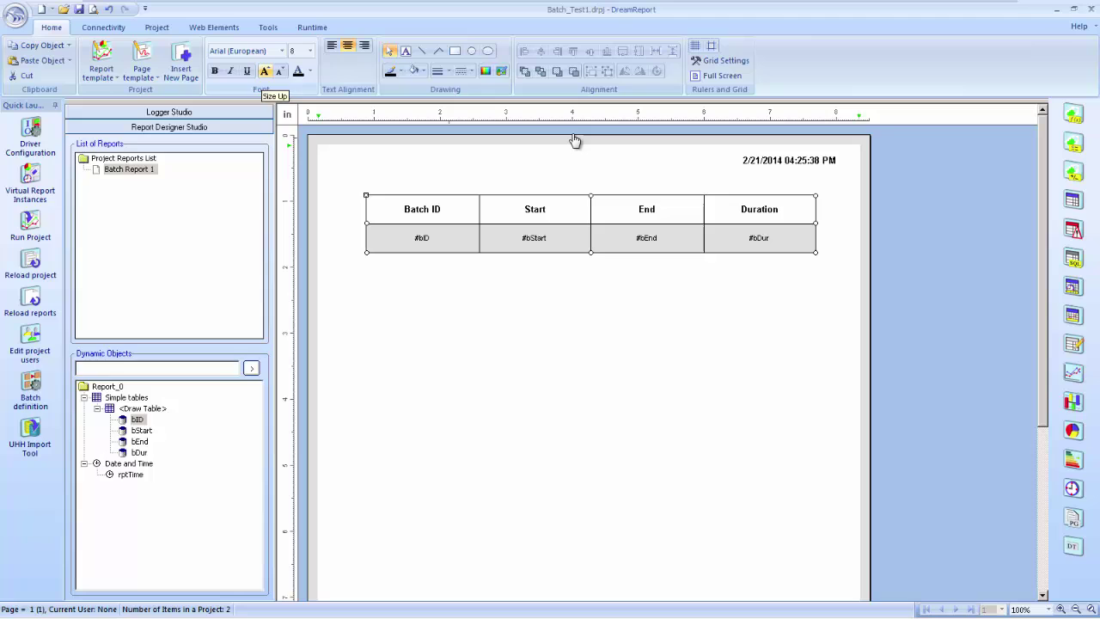
Enlarge the table's font and give the bold header row a peach background fill
key(ctrl+shift+period)
key(Up)
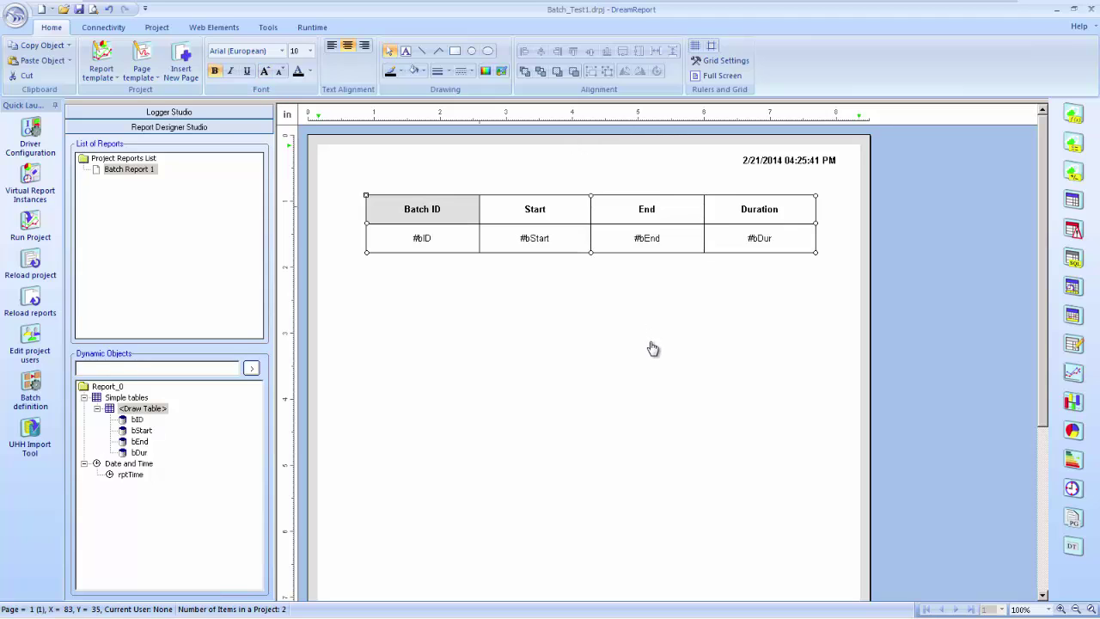
key(alt)
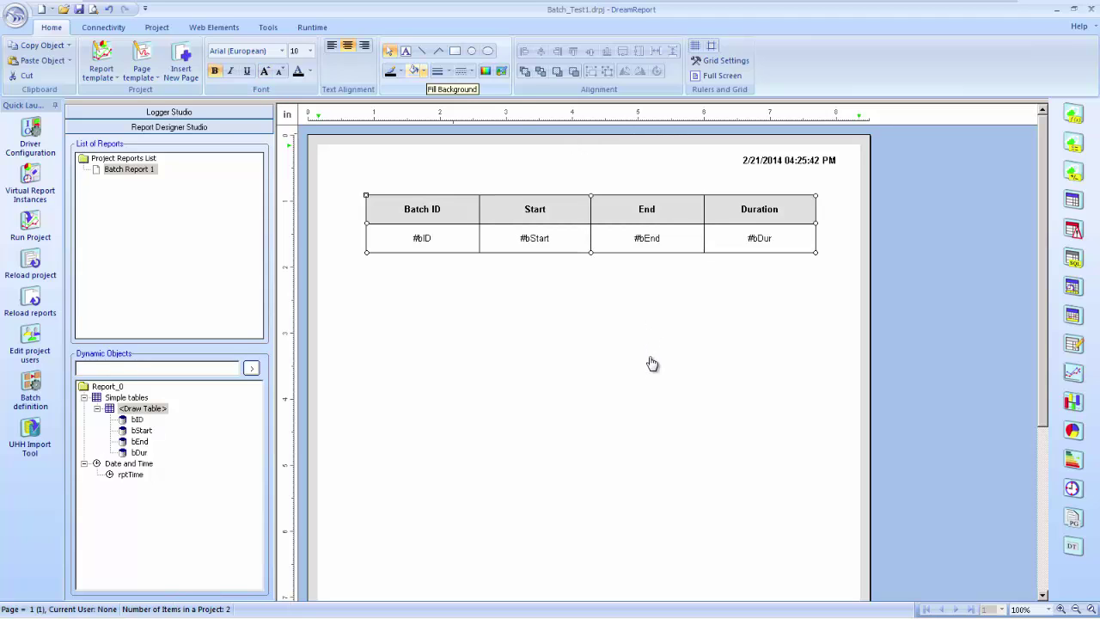
key(f)
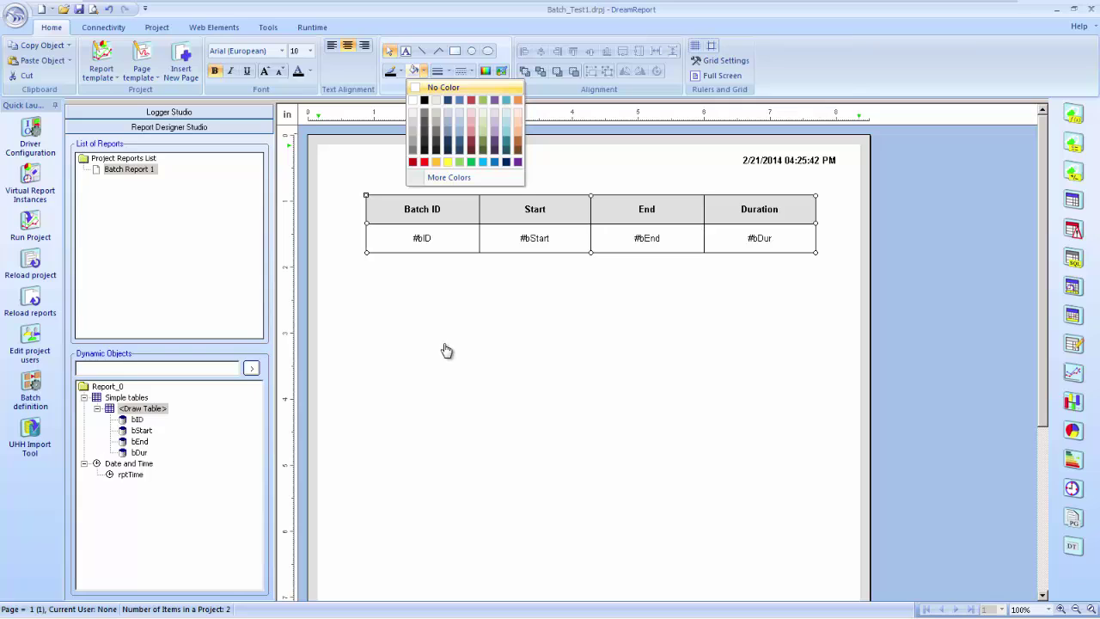
key(Return)
click(443, 352)
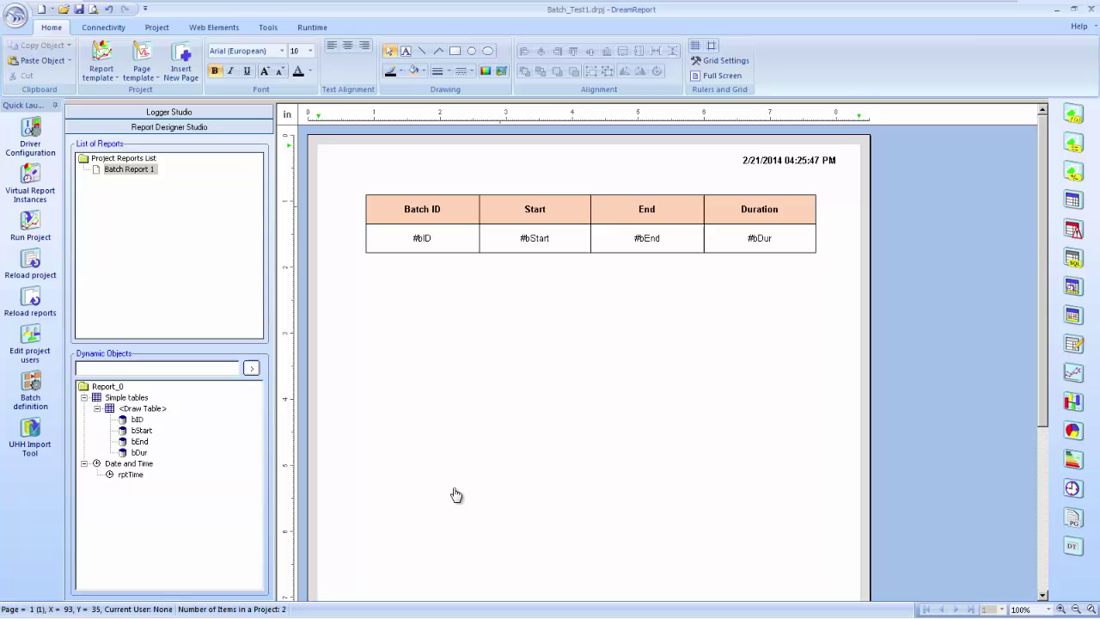
key(Tab)
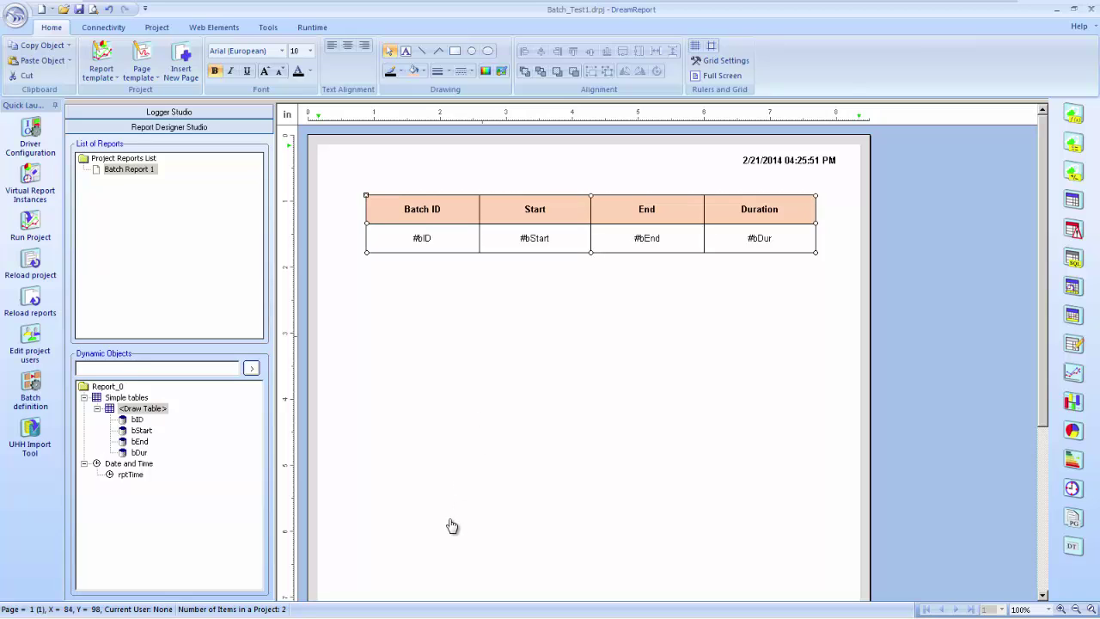
click(450, 524)
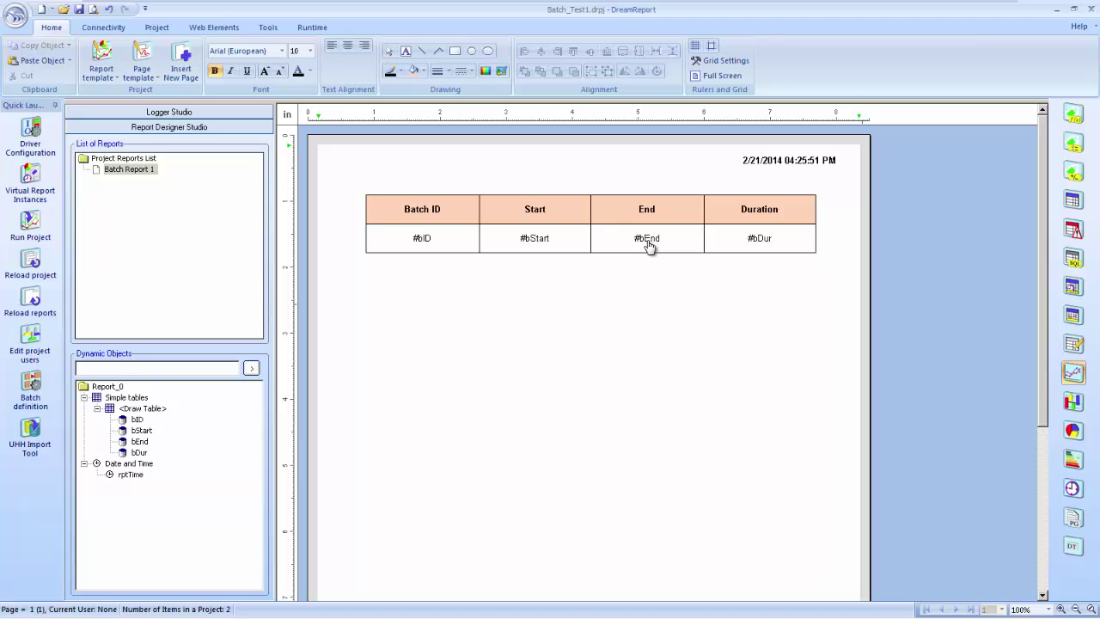
Place a chart below the table with ReactLevel and ReactTemp lines from Process_Data
click(712, 287)
double_click(651, 368)
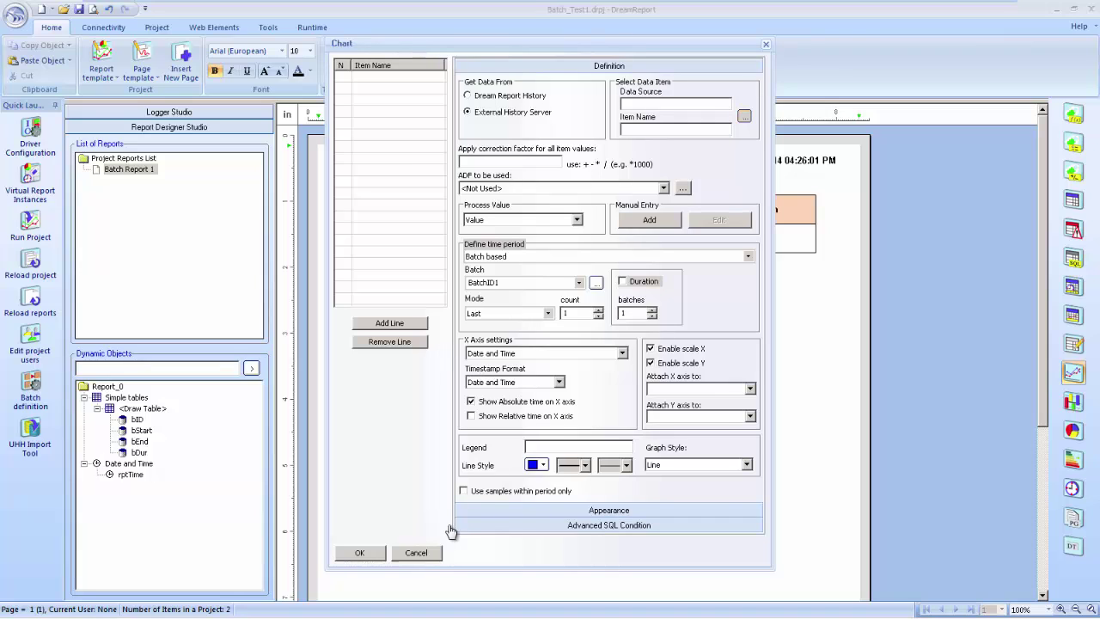
key(Return)
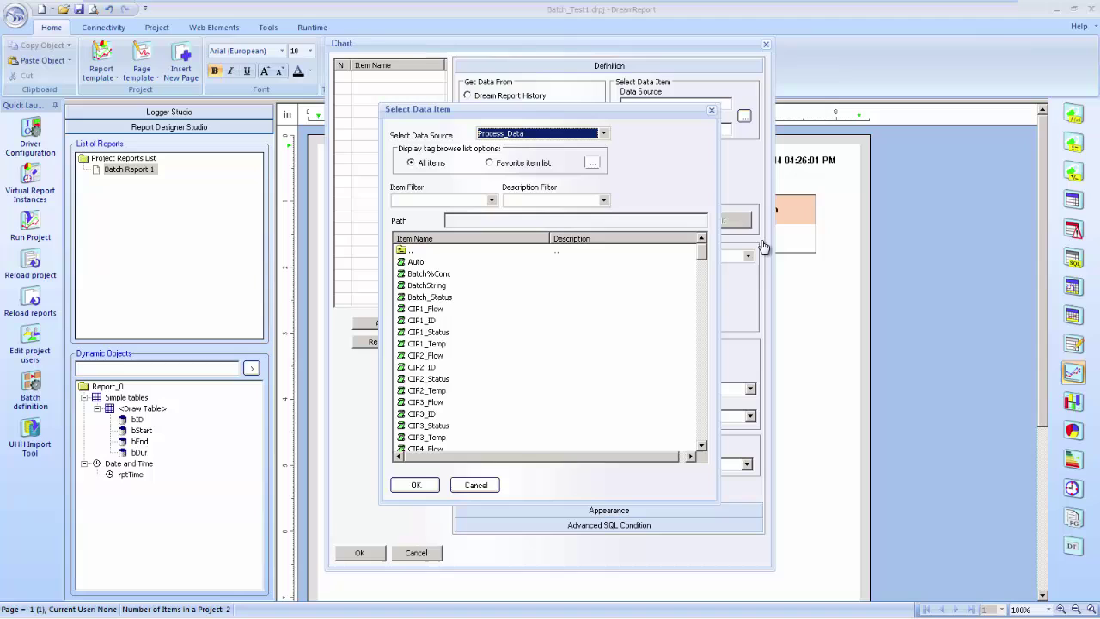
scroll(764, 247, down, 6)
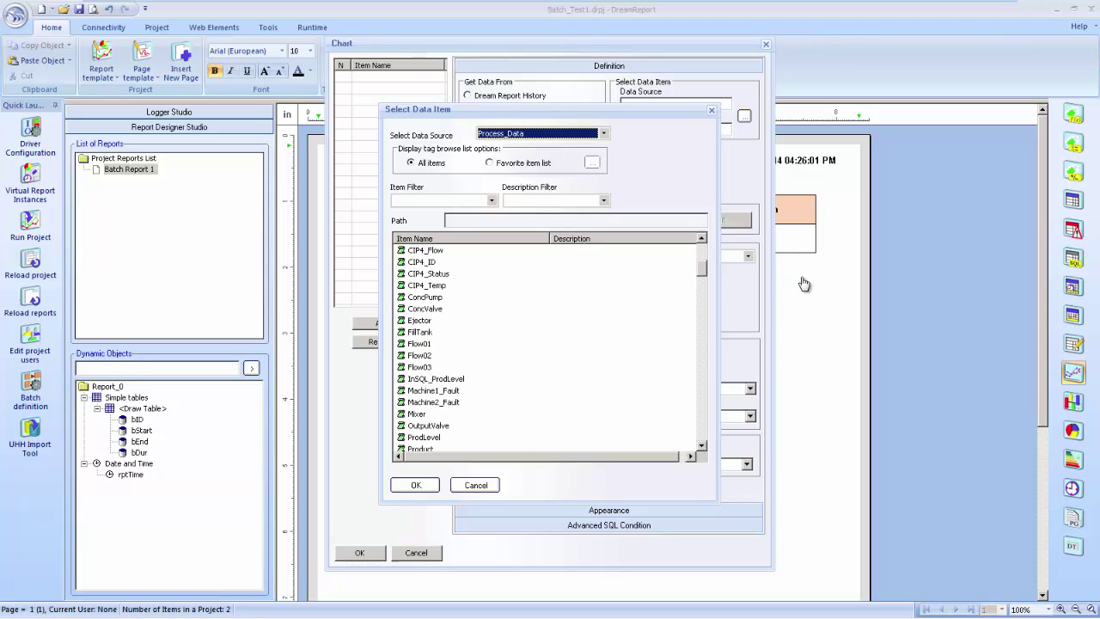
key(Tab)
key(r)
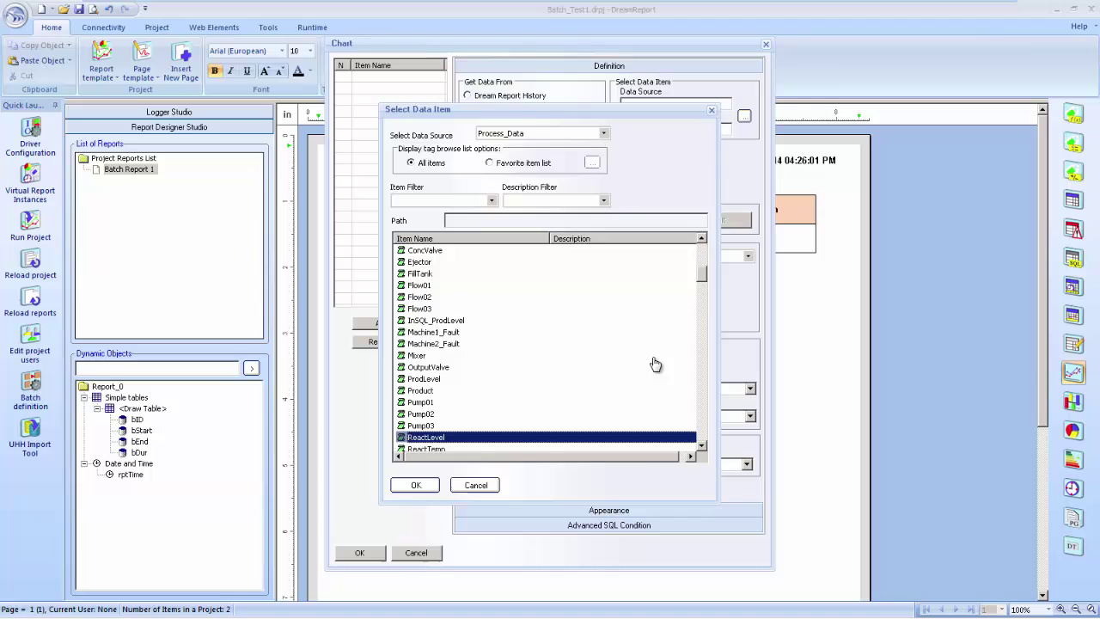
key(Return)
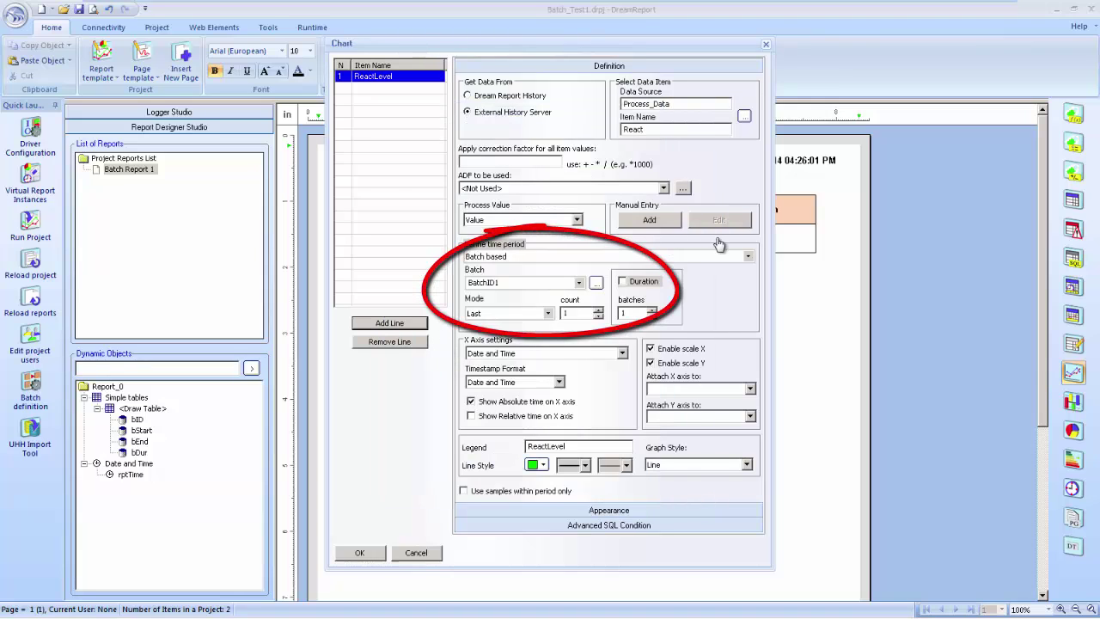
text(Temp)
click(389, 322)
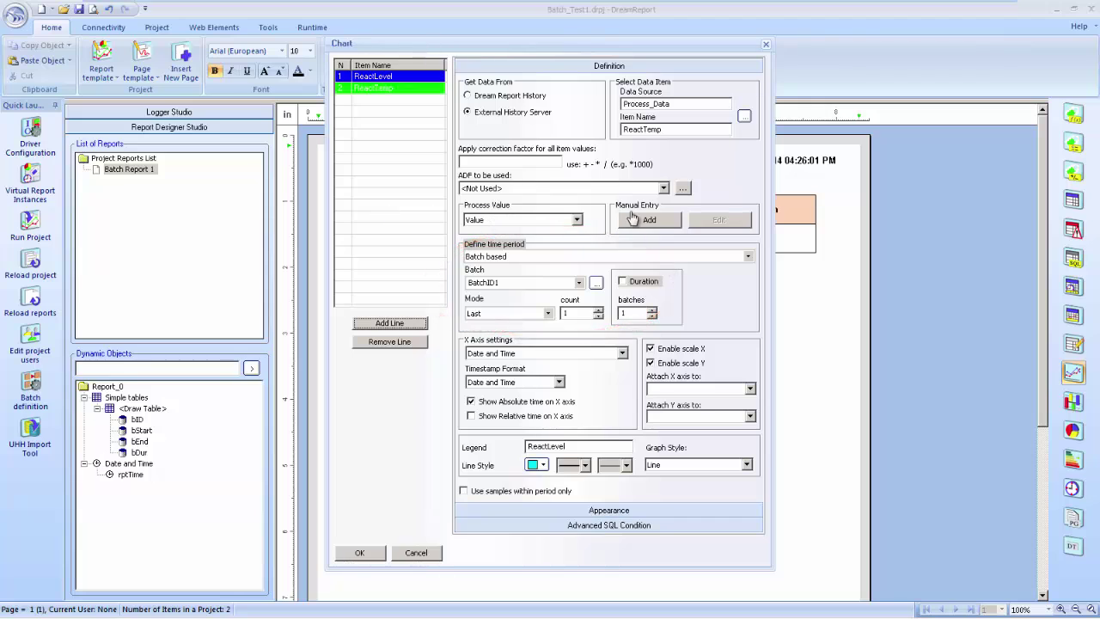
click(428, 76)
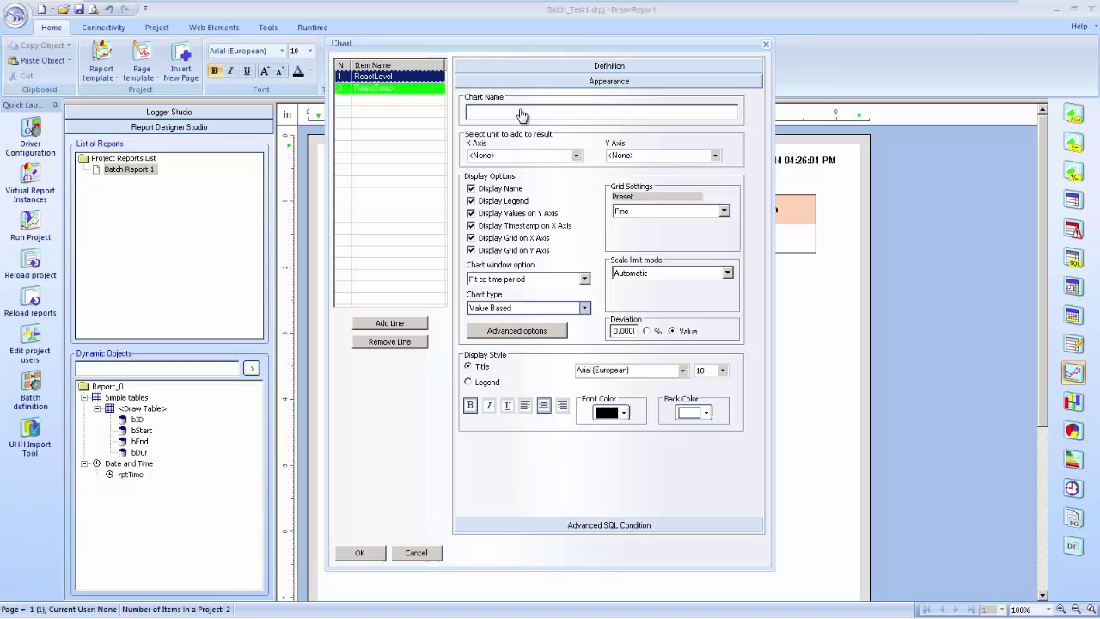
Set the ReactLevel Y axis to gal and ReactTemp to Temperature (C), then insert the chart
click(537, 332)
text(gal)
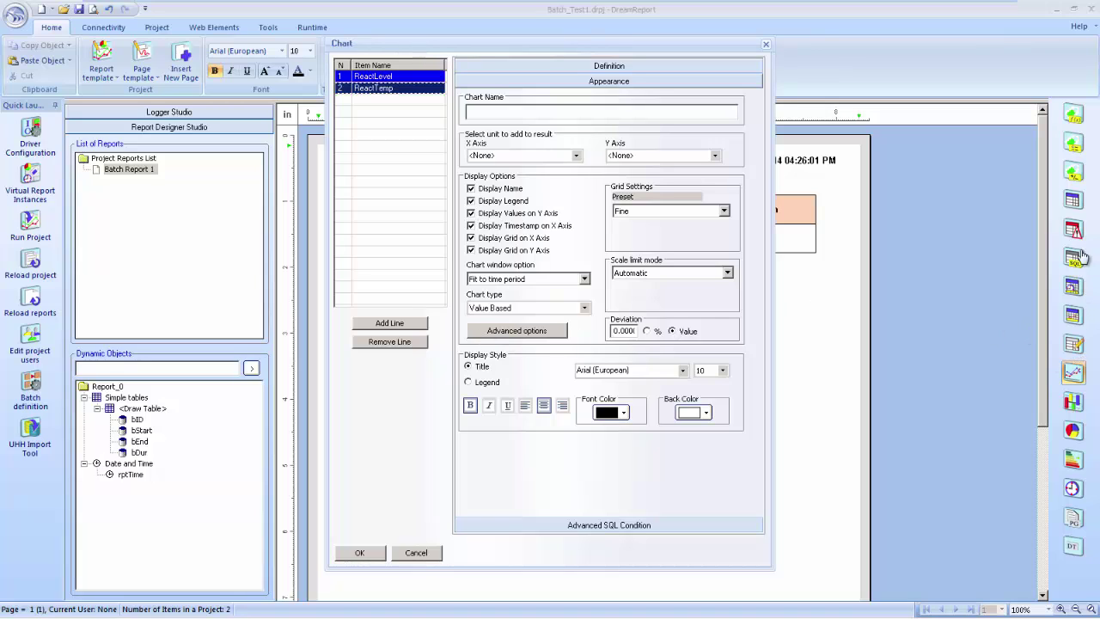
key(F4)
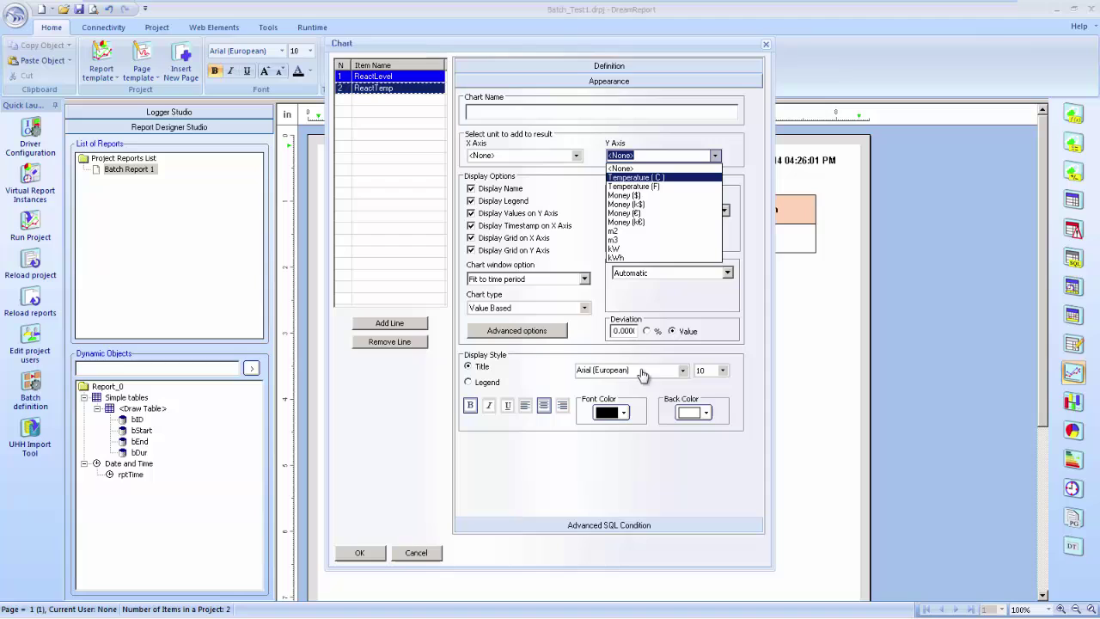
key(Down)
key(Return)
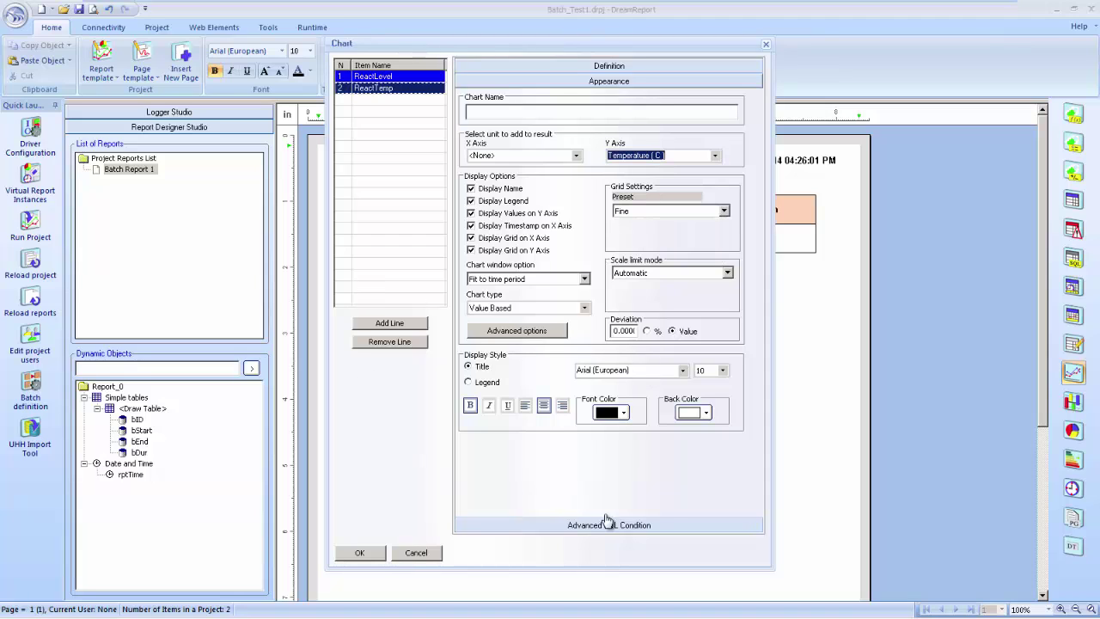
key(Up)
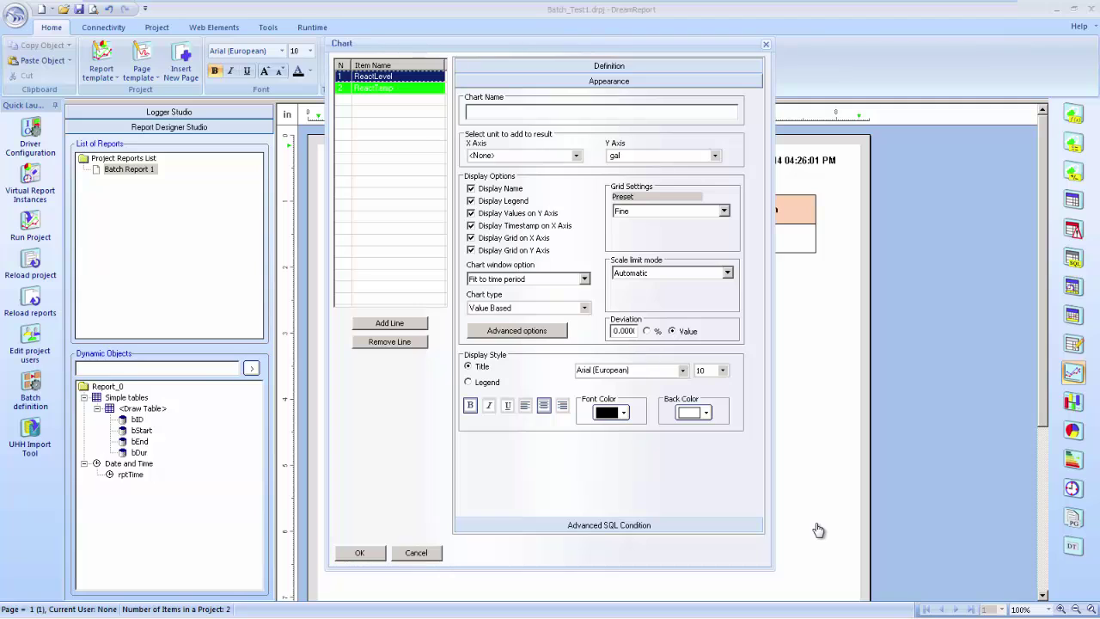
key(Return)
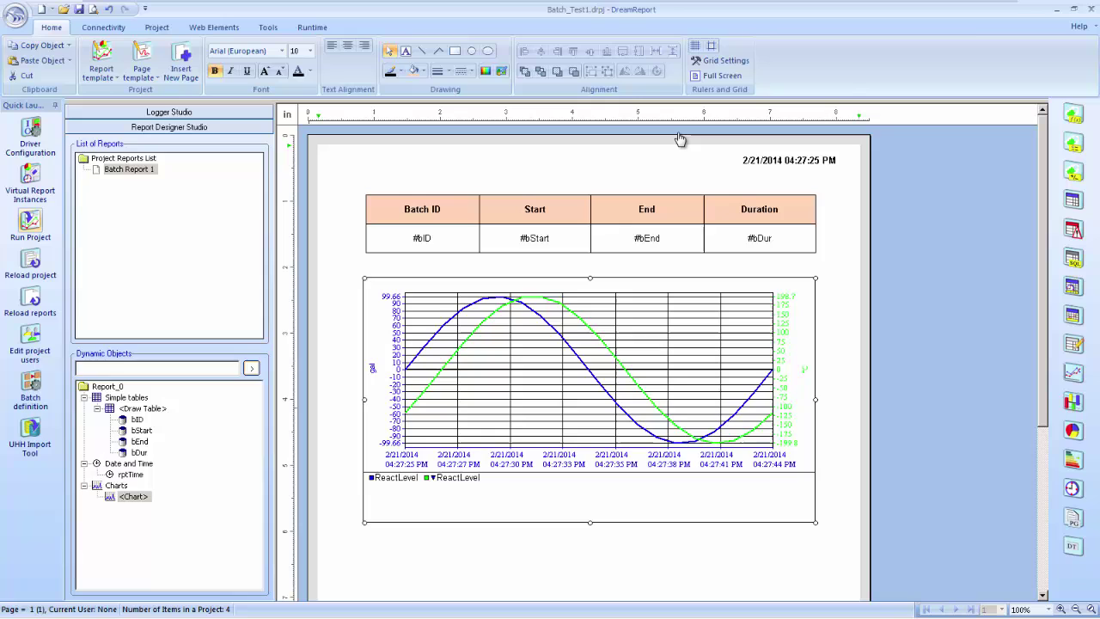
Save and run the project, select Batch Report 1, and switch to the Reactor System window
key(F5)
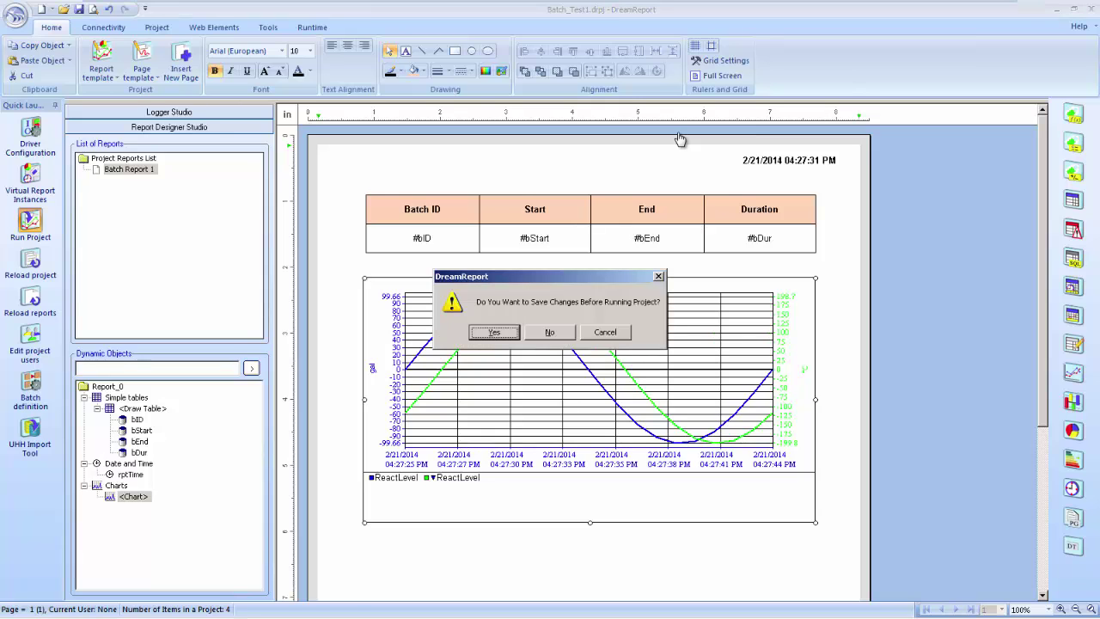
click(494, 332)
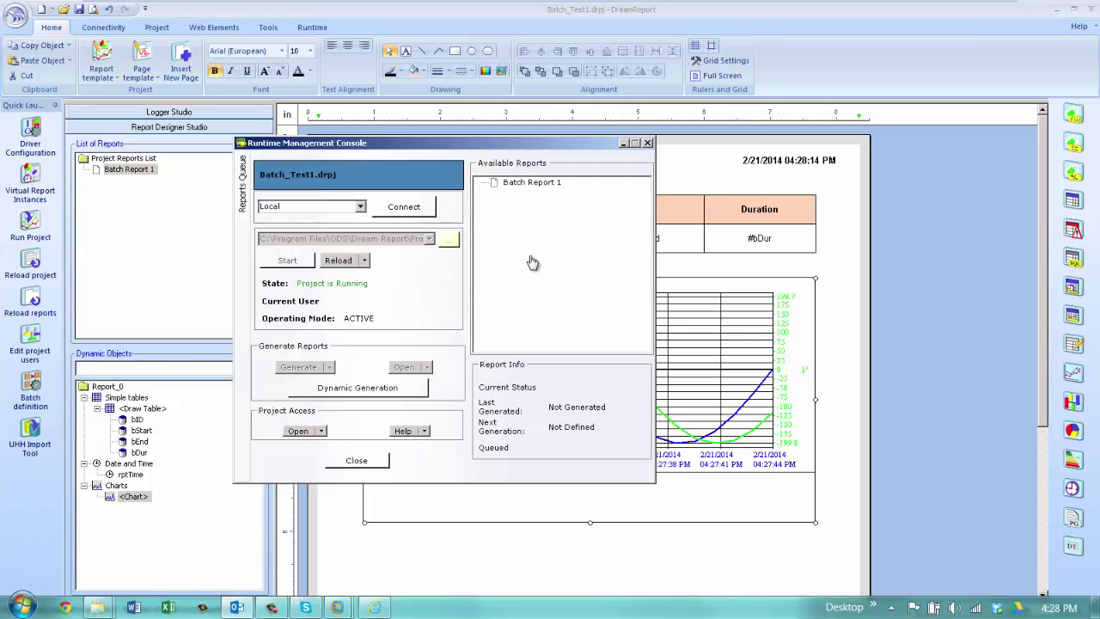
click(516, 314)
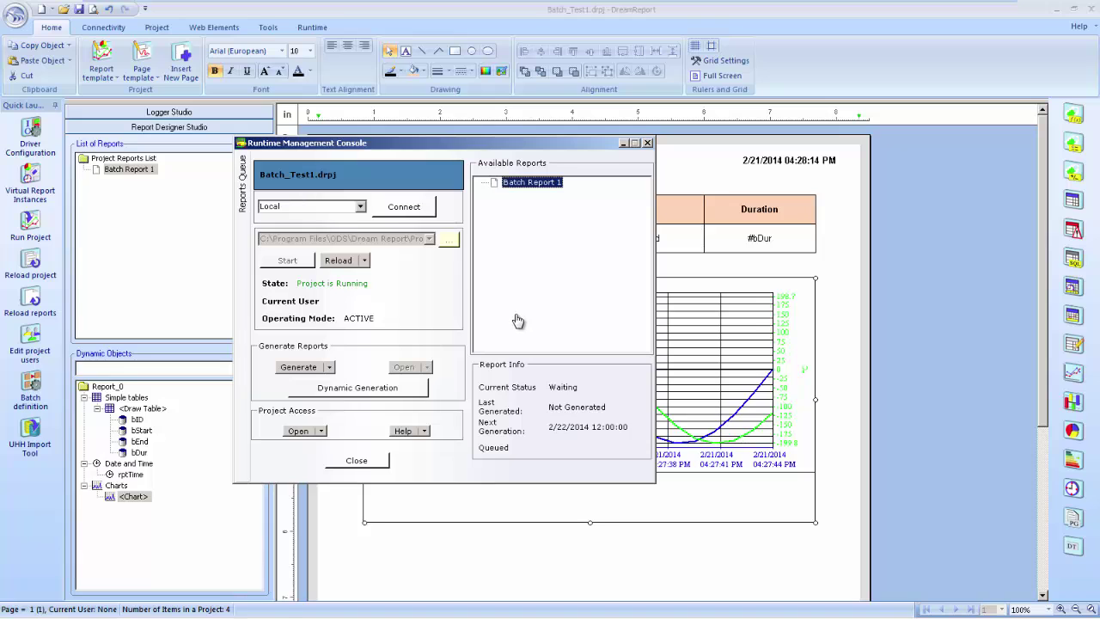
key(alt+Tab)
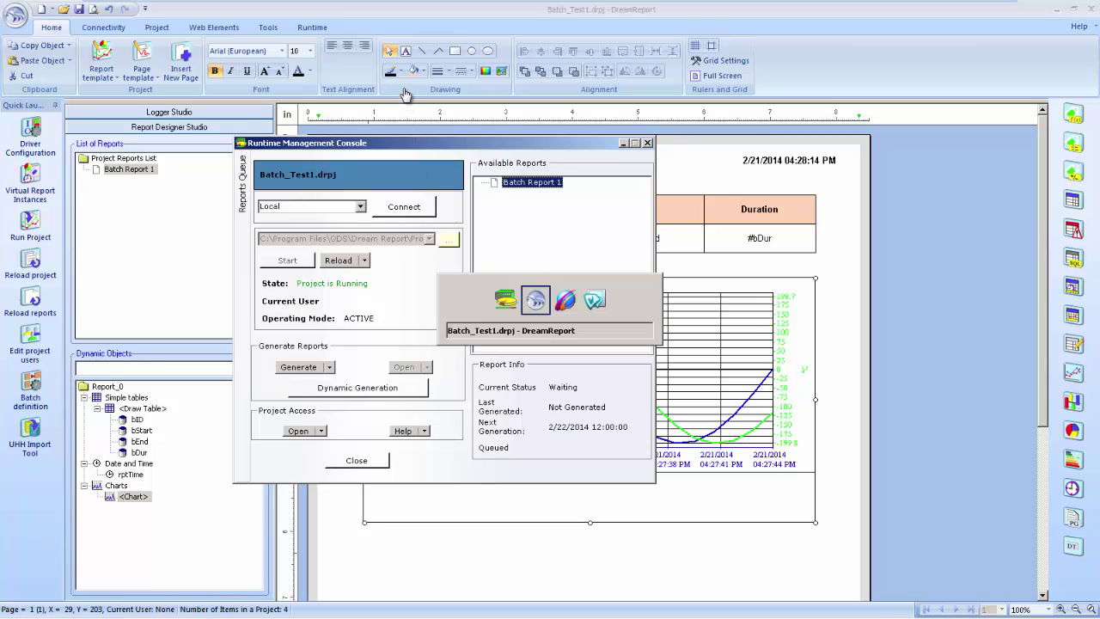
key(alt+Tab)
key(alt+Tab)
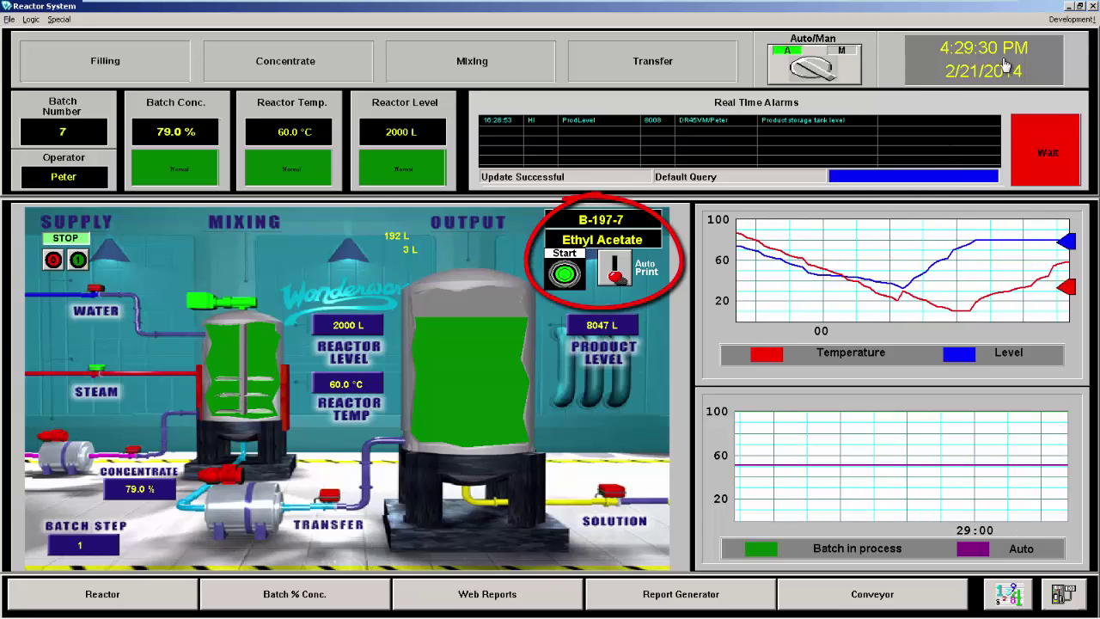
Start a new reactor batch from the Reactor System window's Start button
click(565, 273)
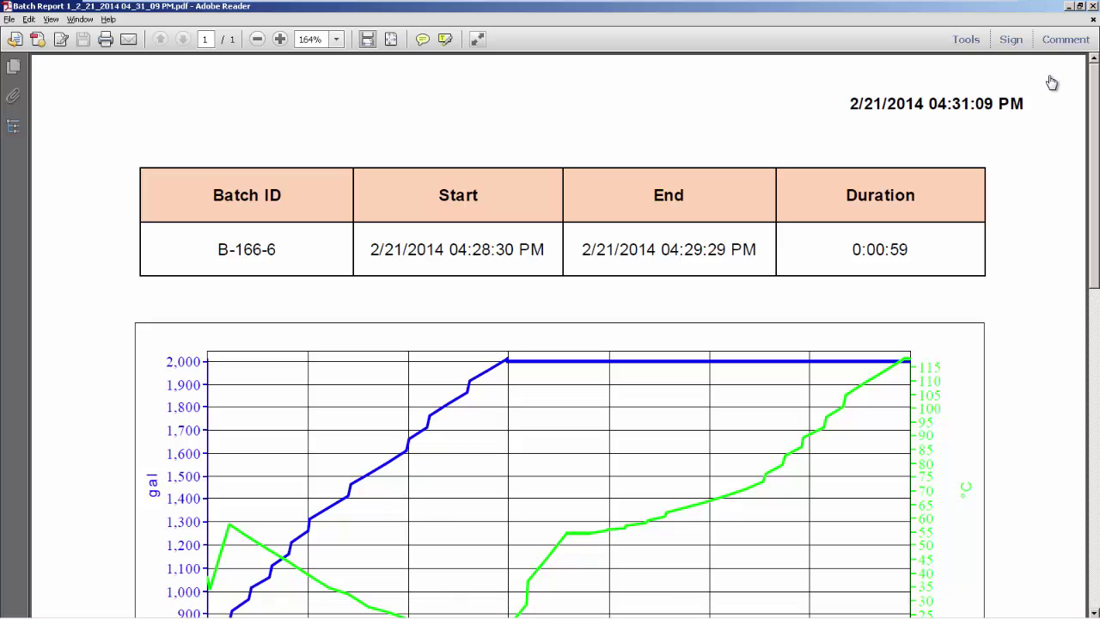
Review batch B-166-6's End time and chart in the PDF, then return to the Runtime Management Console
drag(707, 250, 727, 249)
scroll(1052, 78, down, 3)
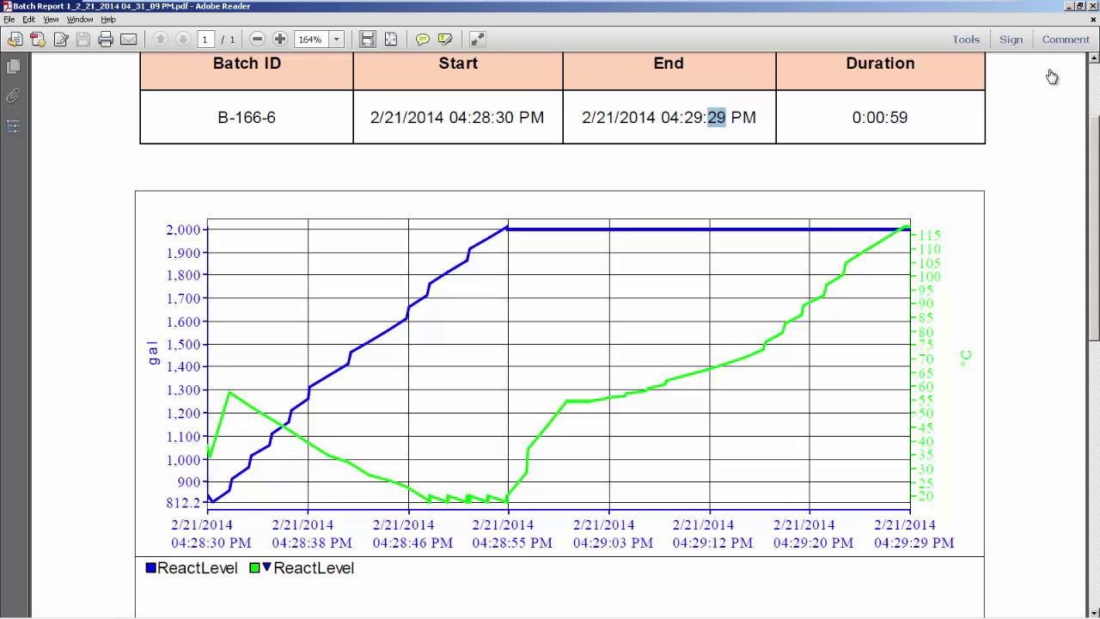
scroll(1051, 78, up, 2)
click(1052, 78)
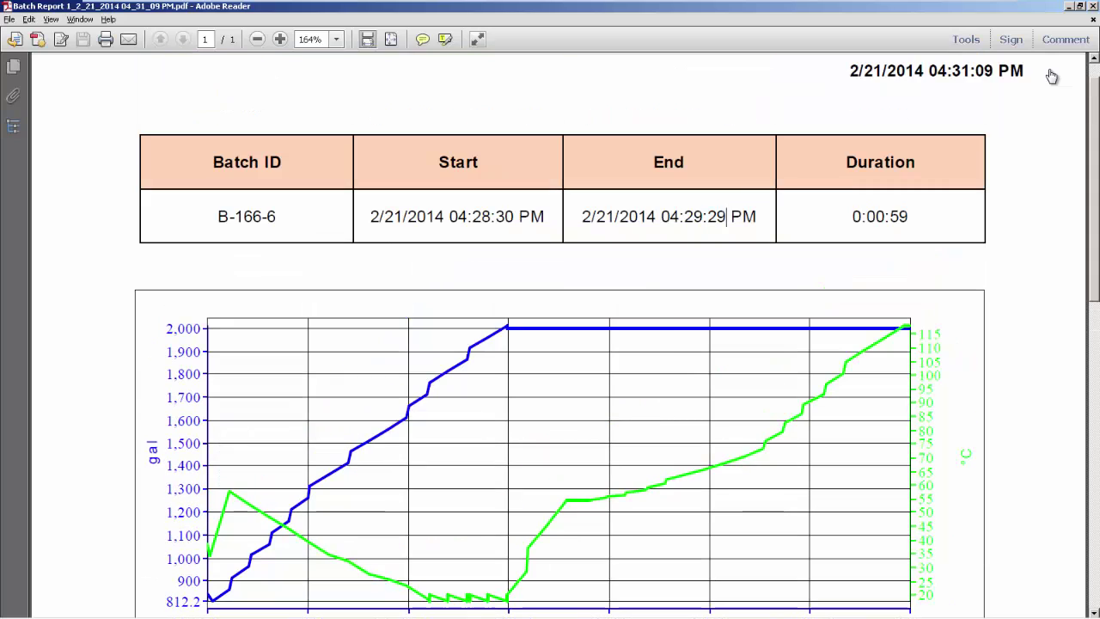
key(alt+Tab)
key(alt+Tab)
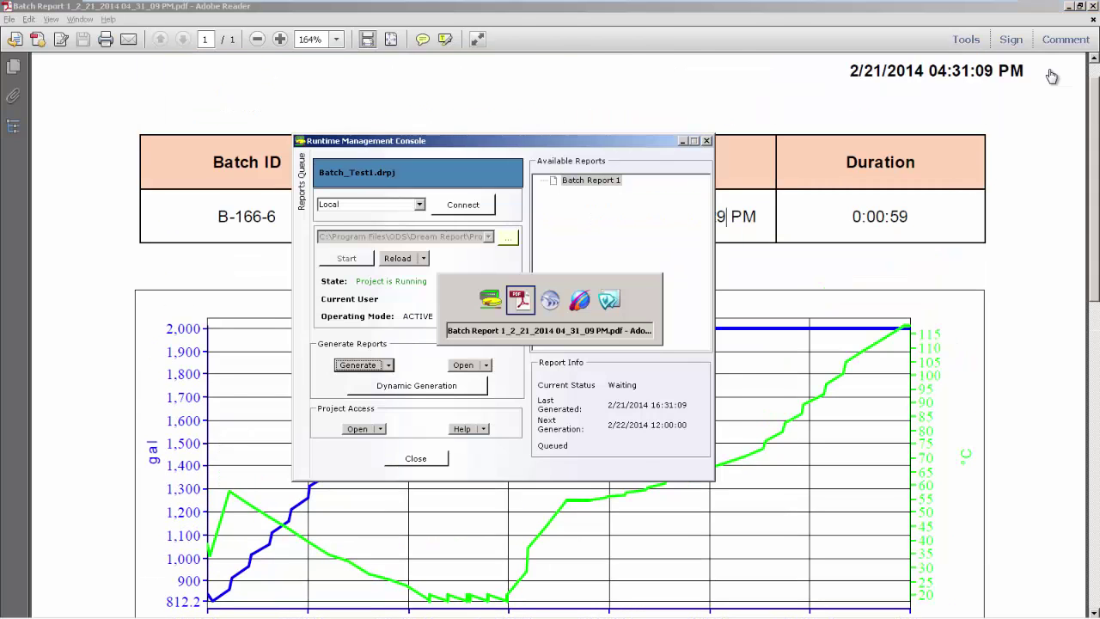
key(alt+Tab)
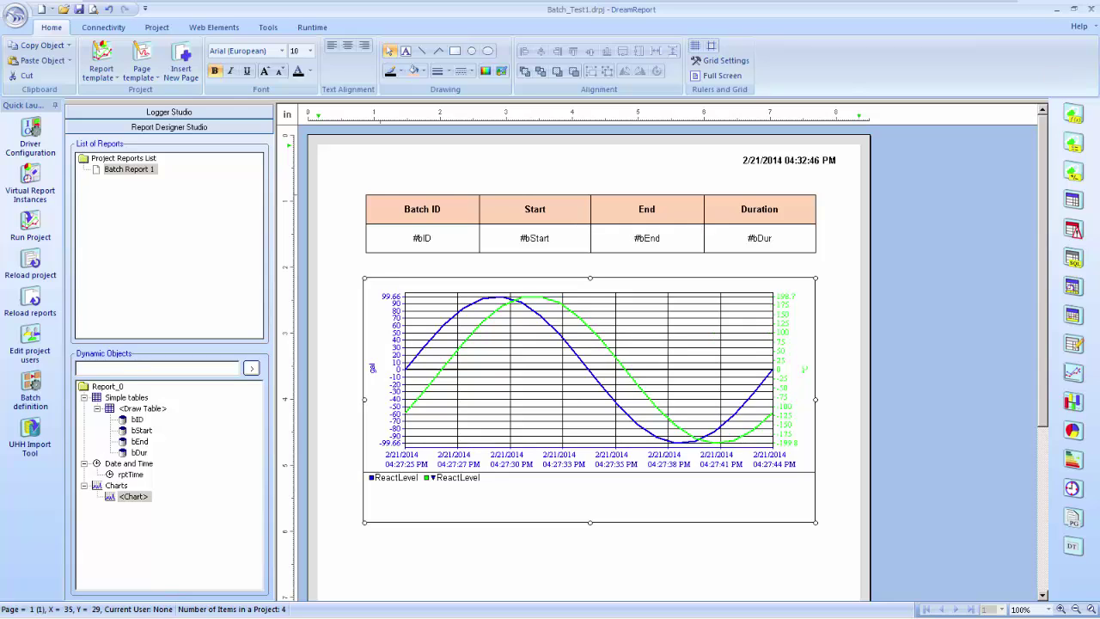
Select everything on the report page and add a new report named 'Batch Report 2'
key(ctrl+a)
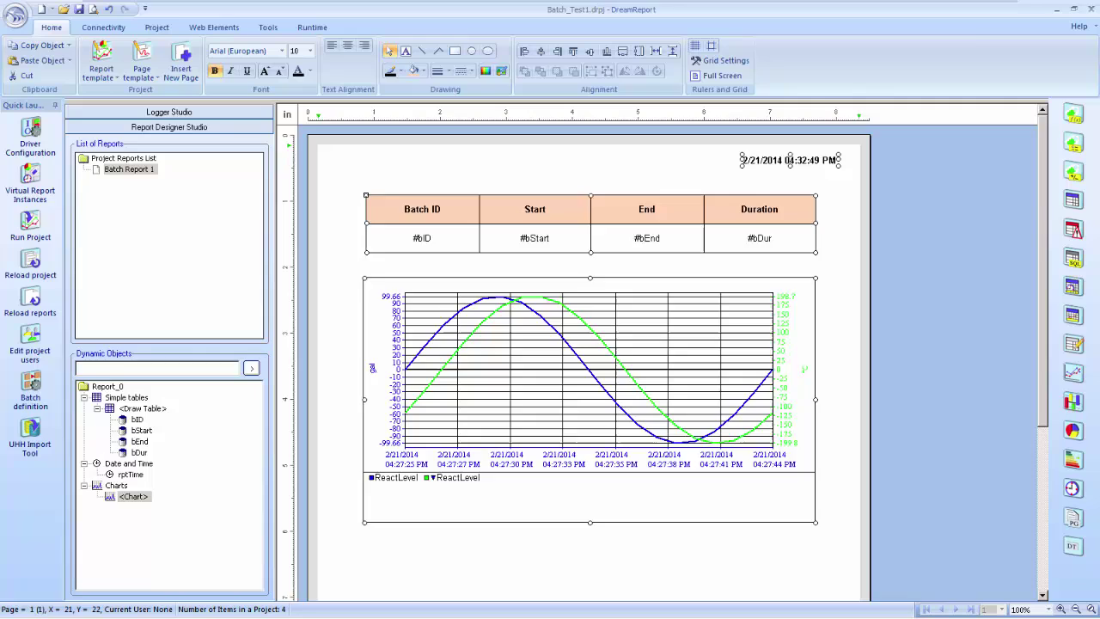
key(ctrl+n)
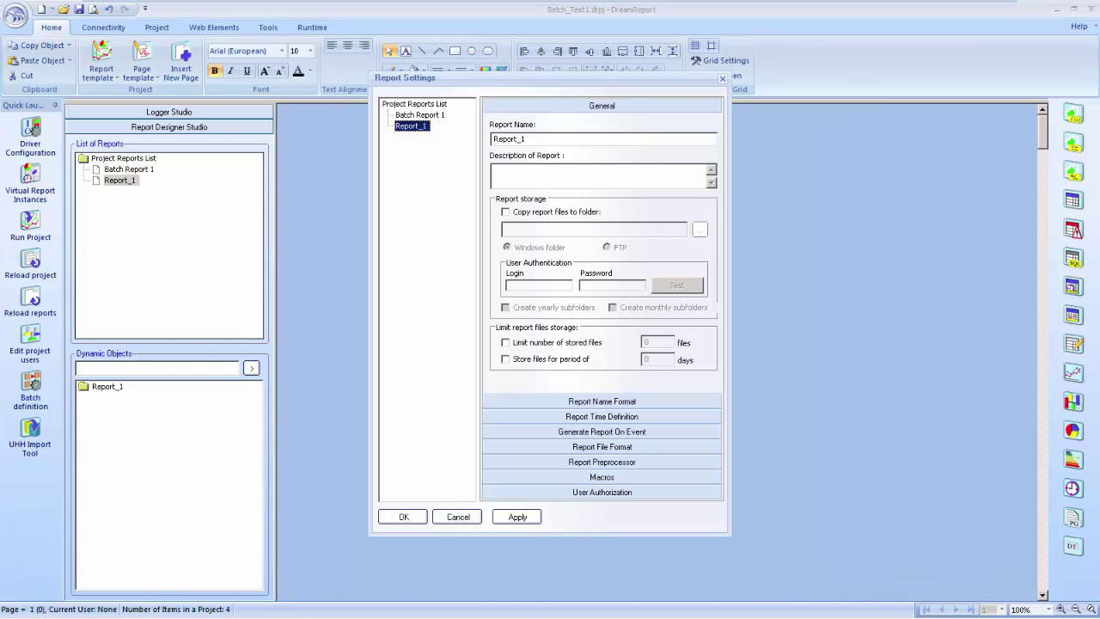
key(Tab)
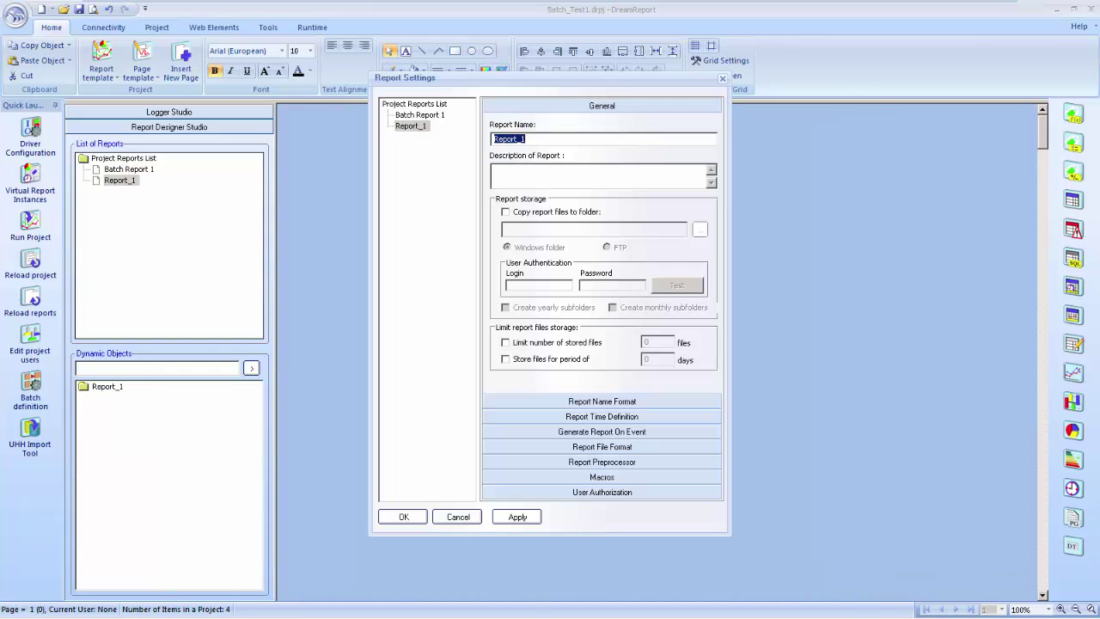
text(Batch Report 2)
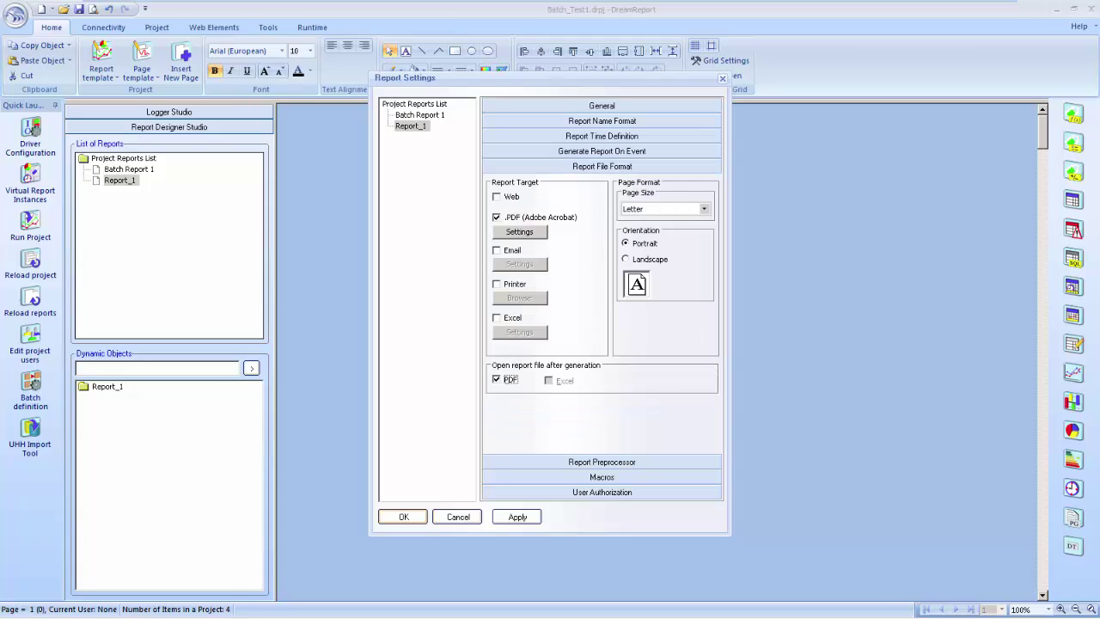
key(Return)
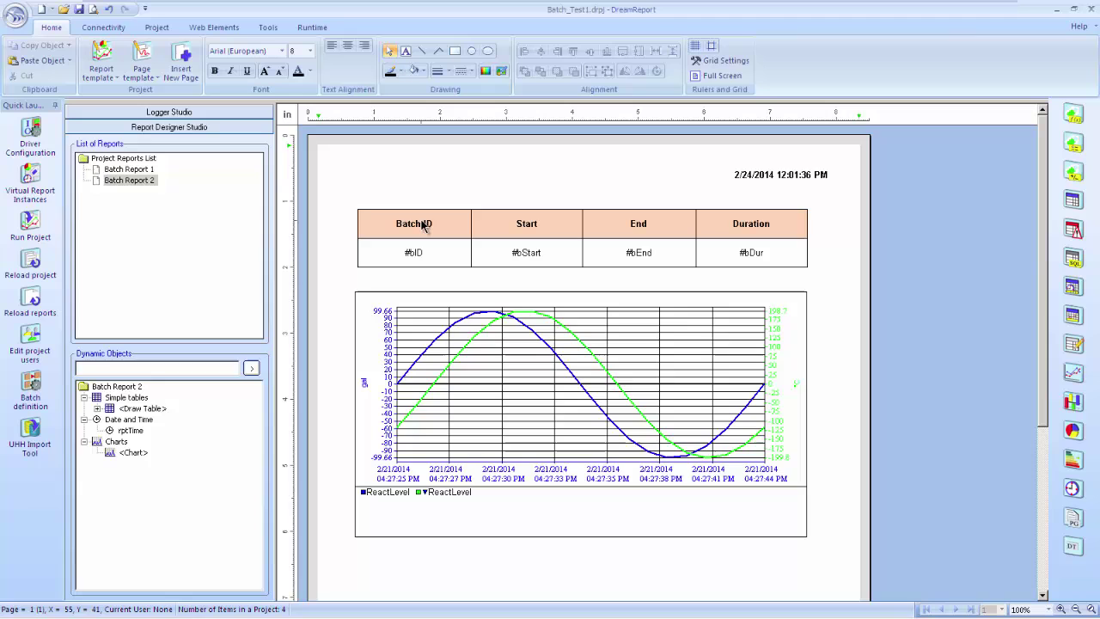
Inspect the bID object, then rename the Start cell's bStart object to bStartTime
click(416, 260)
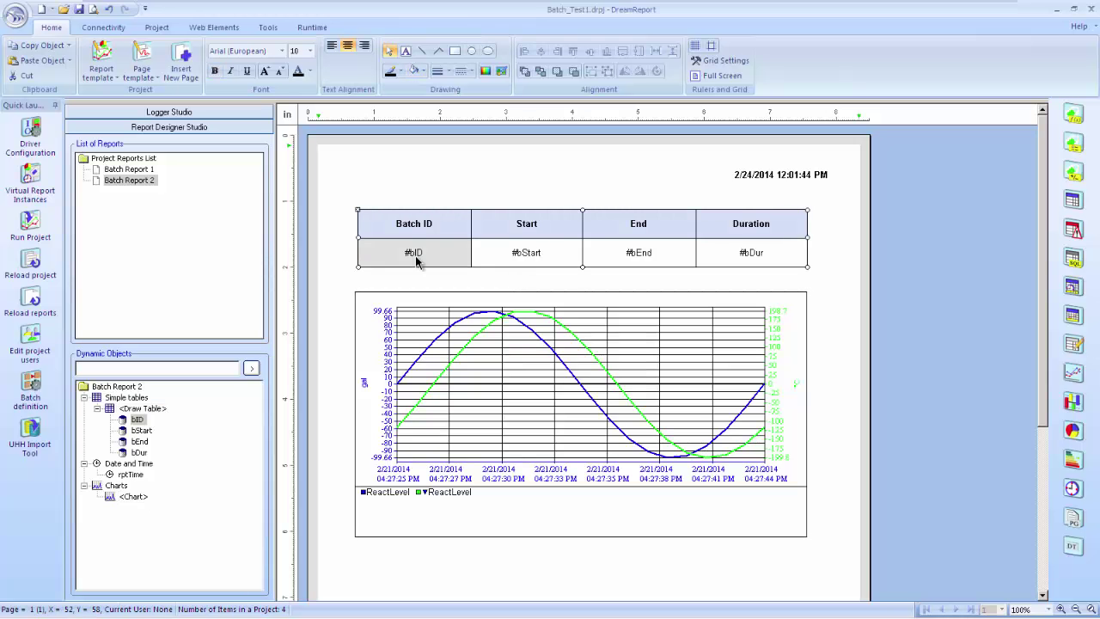
double_click(416, 261)
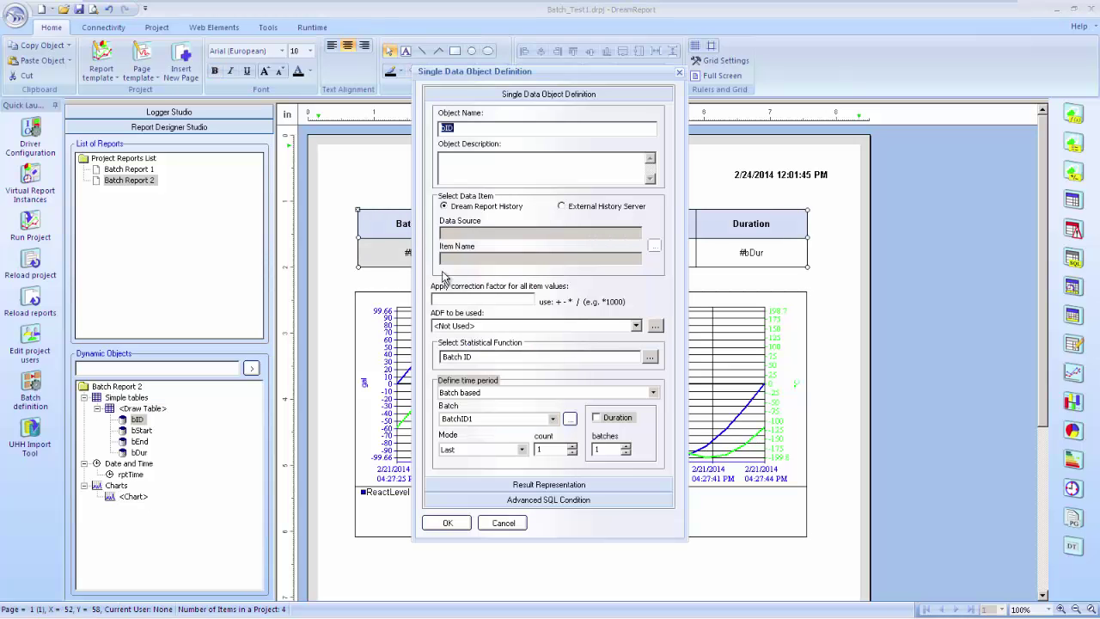
click(504, 523)
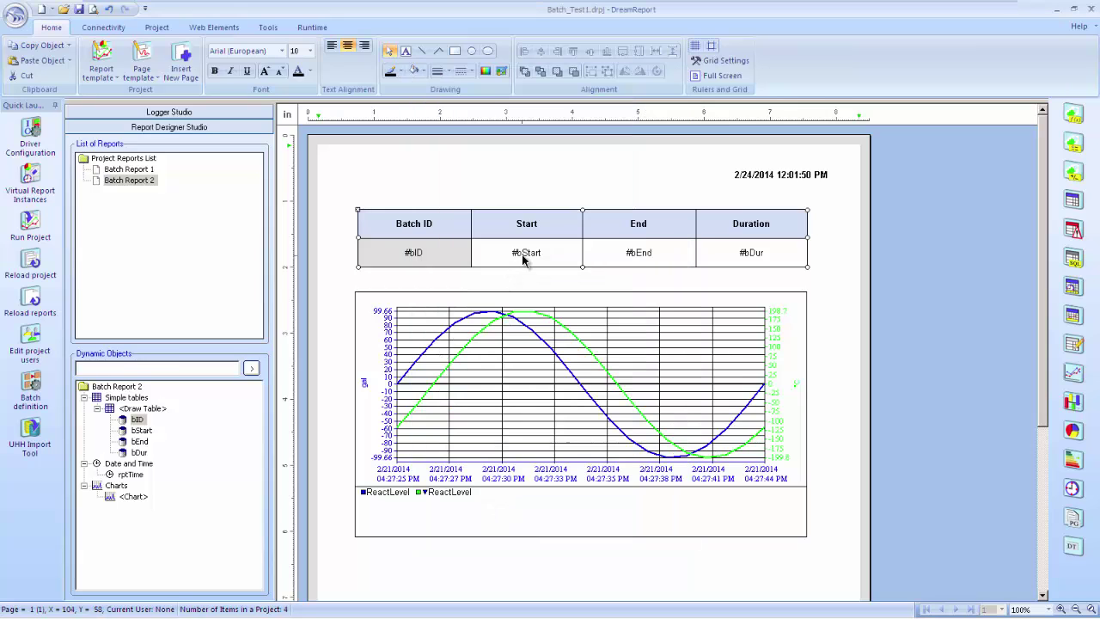
click(509, 259)
double_click(524, 257)
key(End)
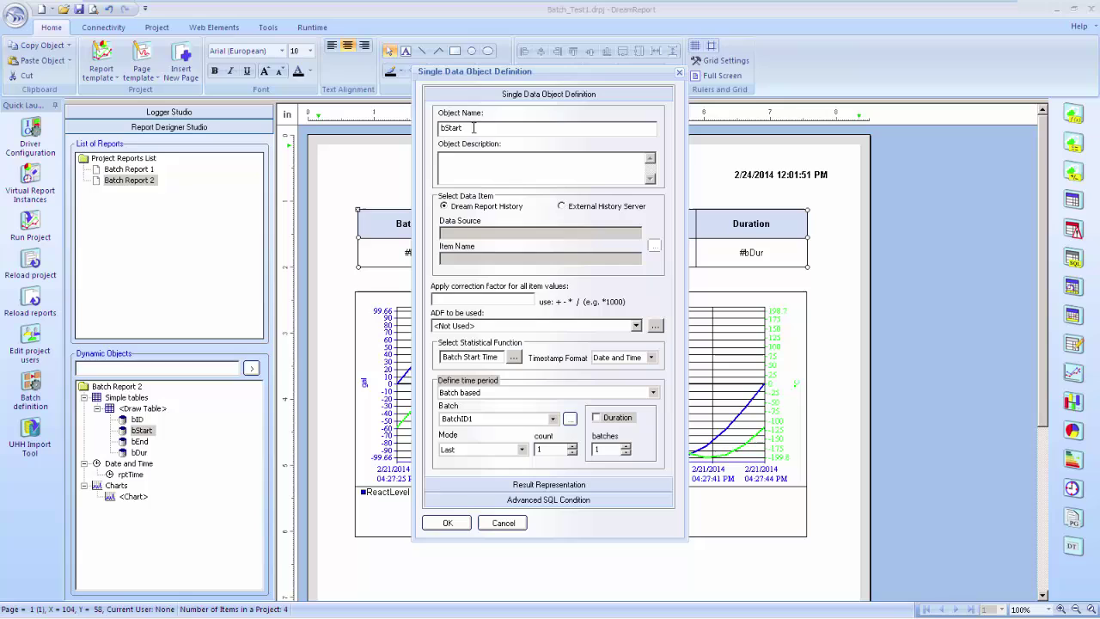
text(Time)
Set bStartTime's function to Timestamp of First Value on item BatchID_Data.Batch_Status
click(513, 356)
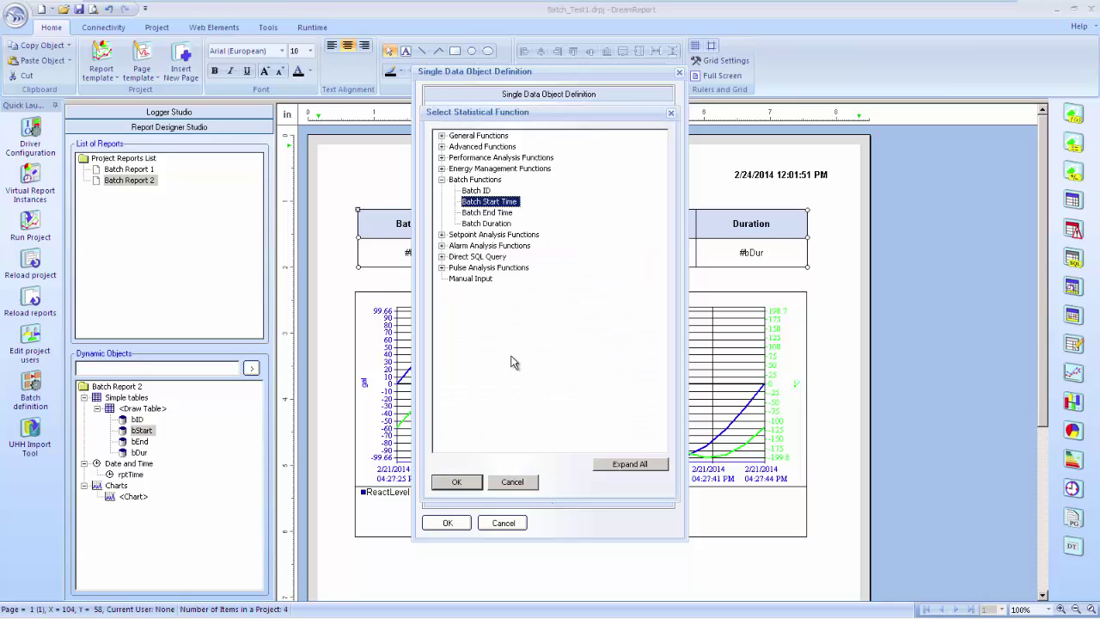
click(441, 135)
click(486, 158)
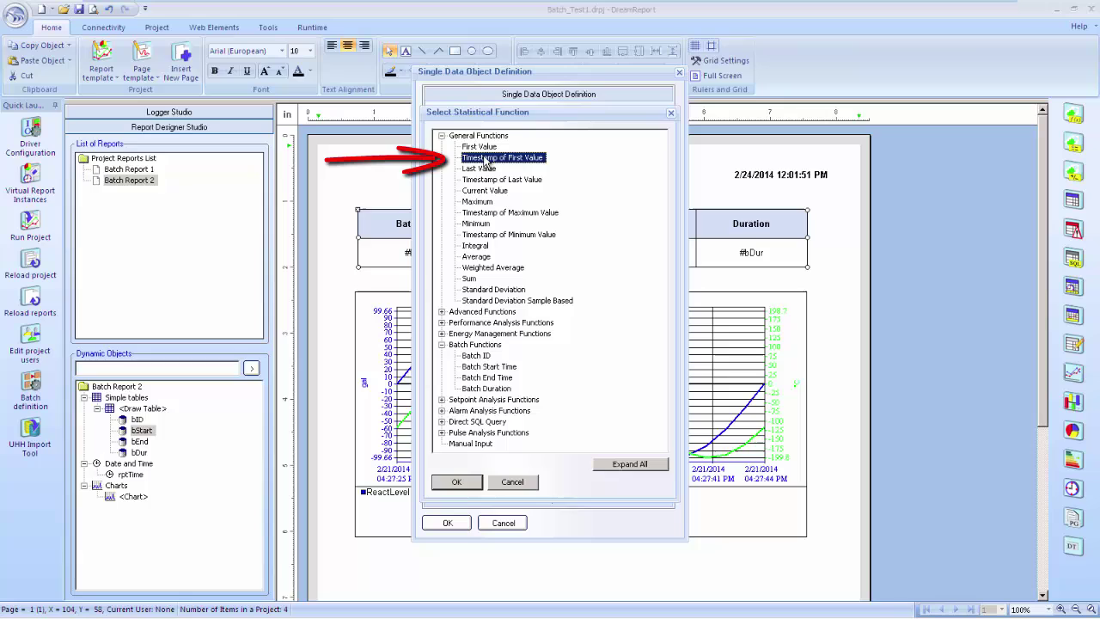
double_click(485, 159)
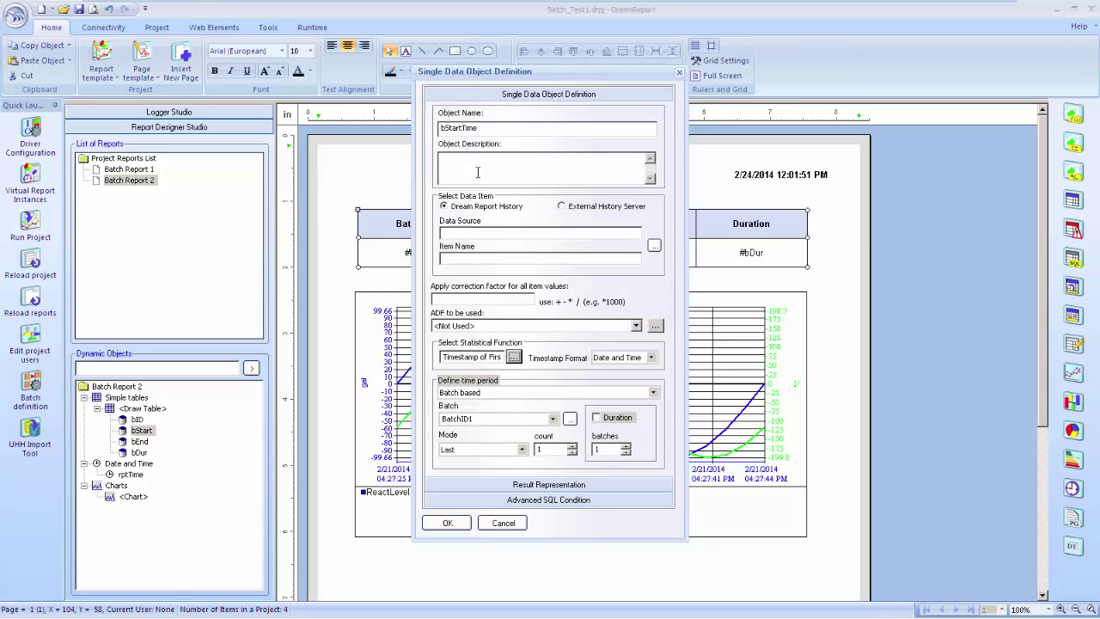
click(485, 207)
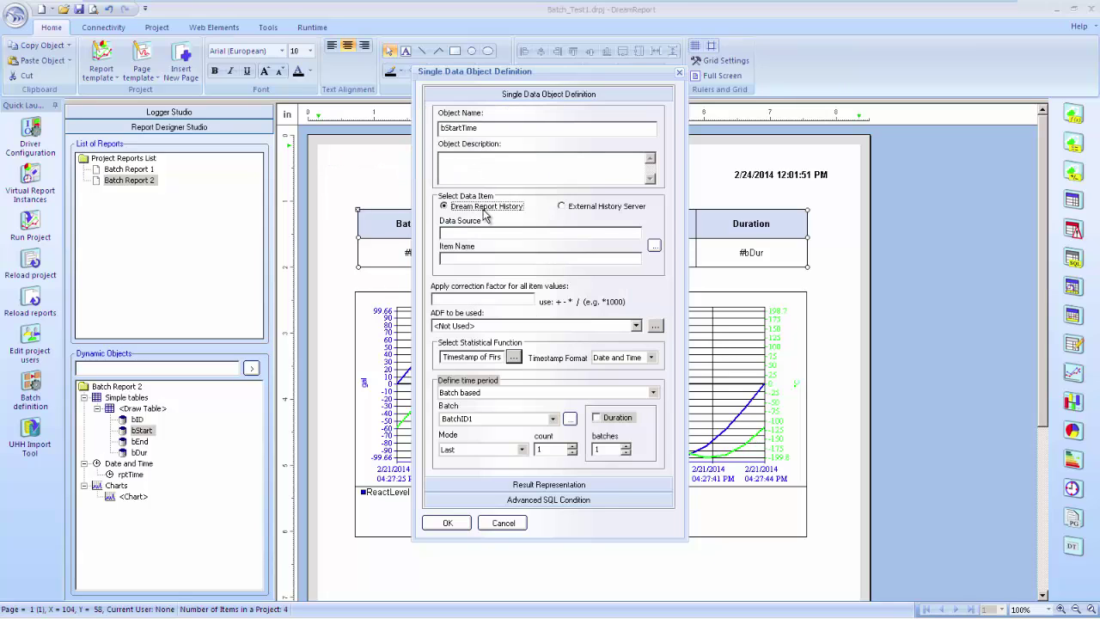
click(654, 245)
click(604, 135)
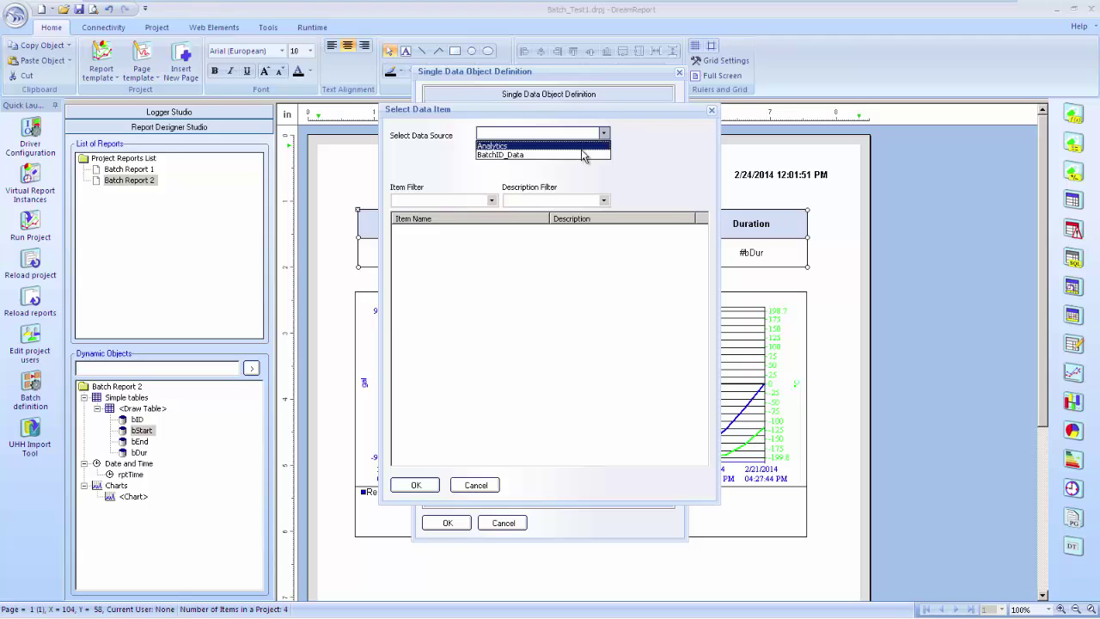
click(580, 156)
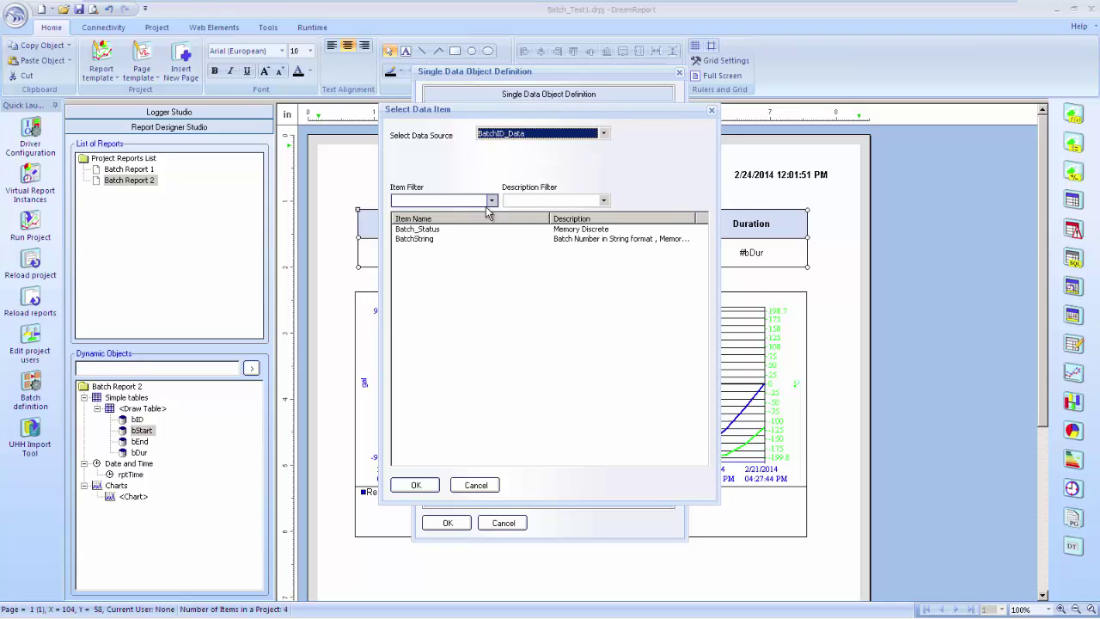
double_click(429, 229)
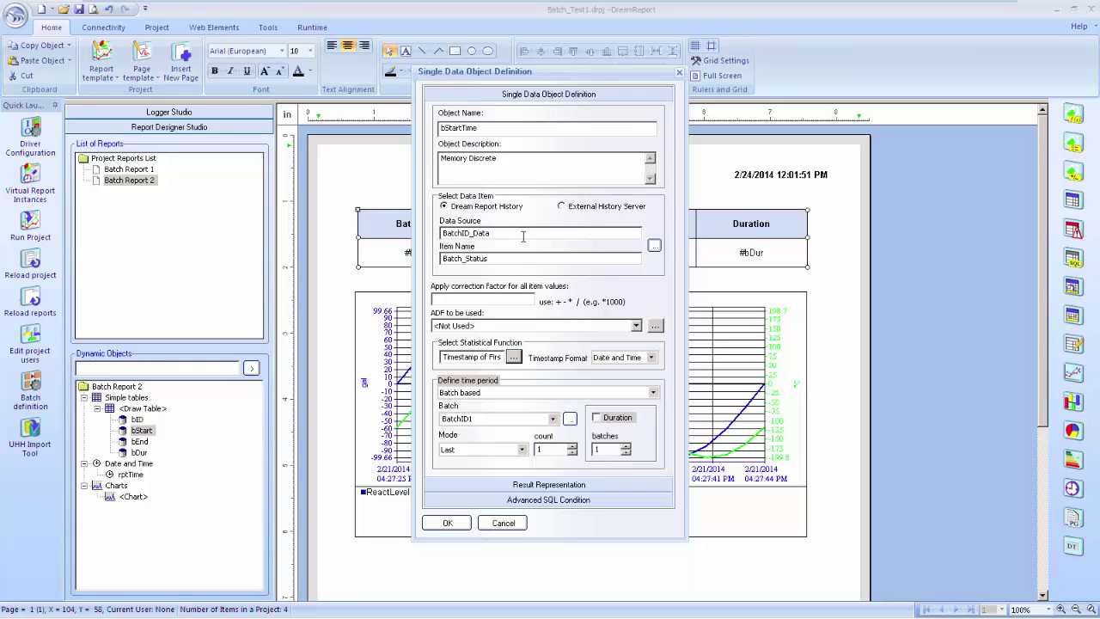
Add the advanced SQL condition Batch_Status = 1 and confirm the bStartTime definition
click(533, 503)
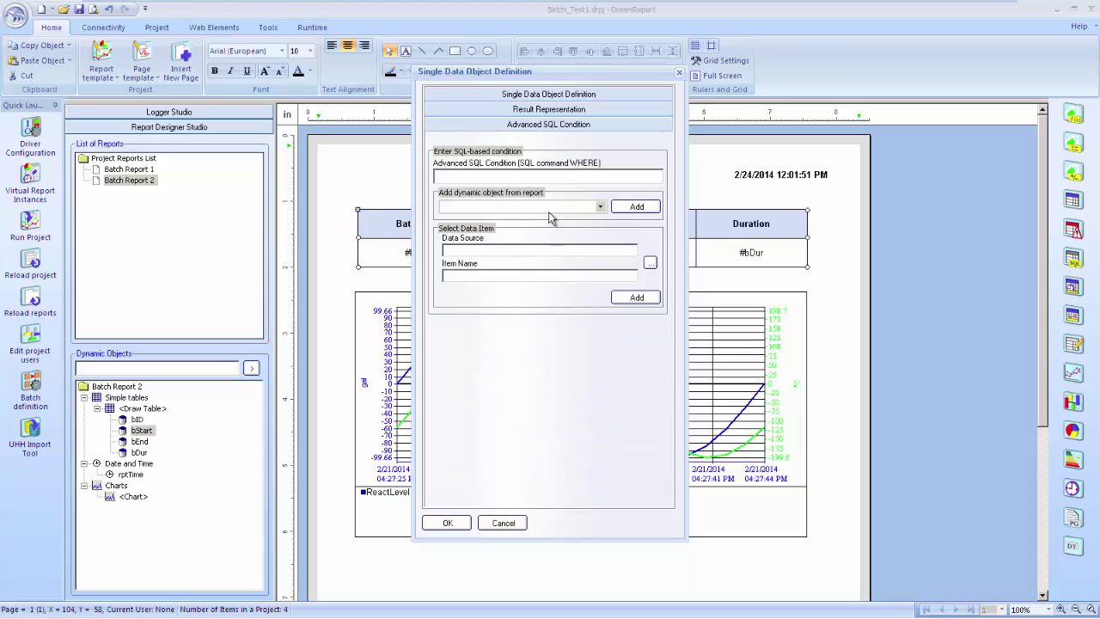
click(650, 263)
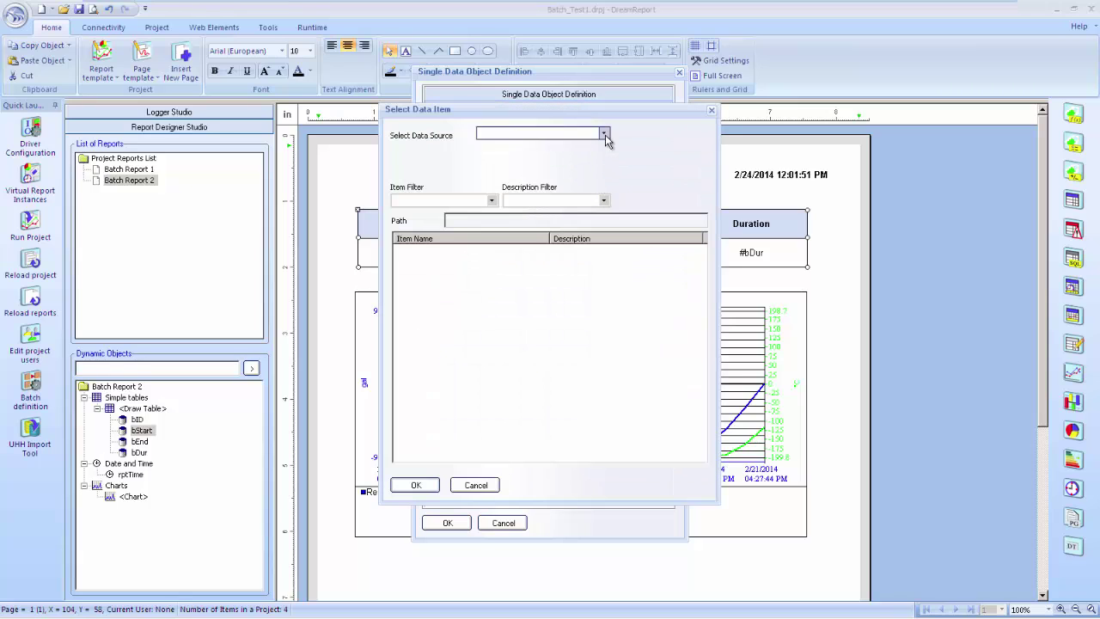
click(604, 133)
click(592, 155)
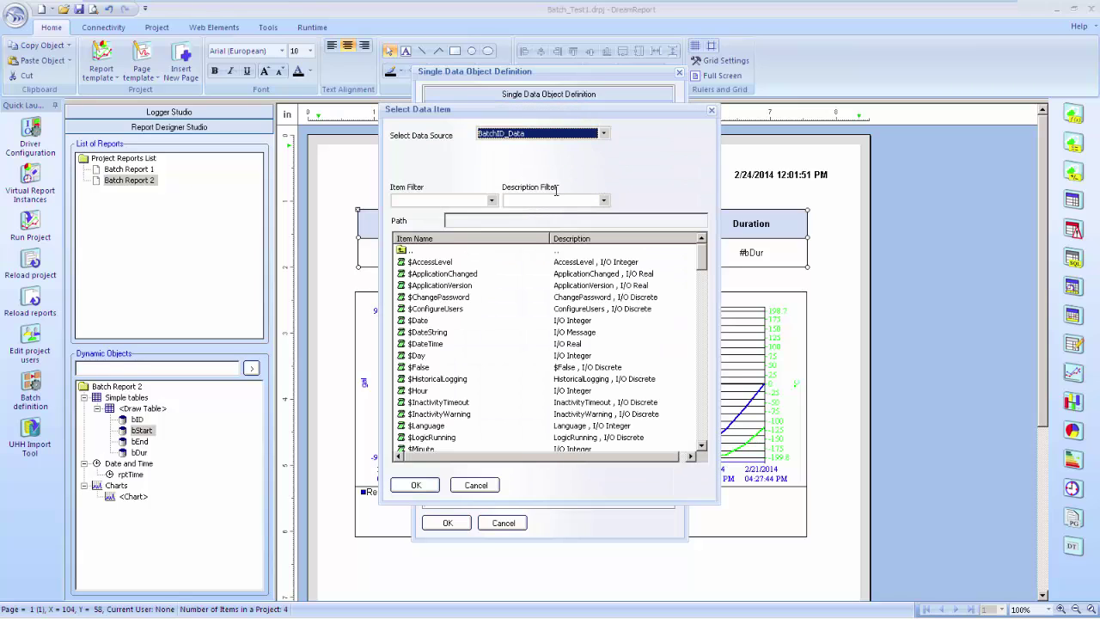
click(453, 416)
click(413, 426)
key(b)
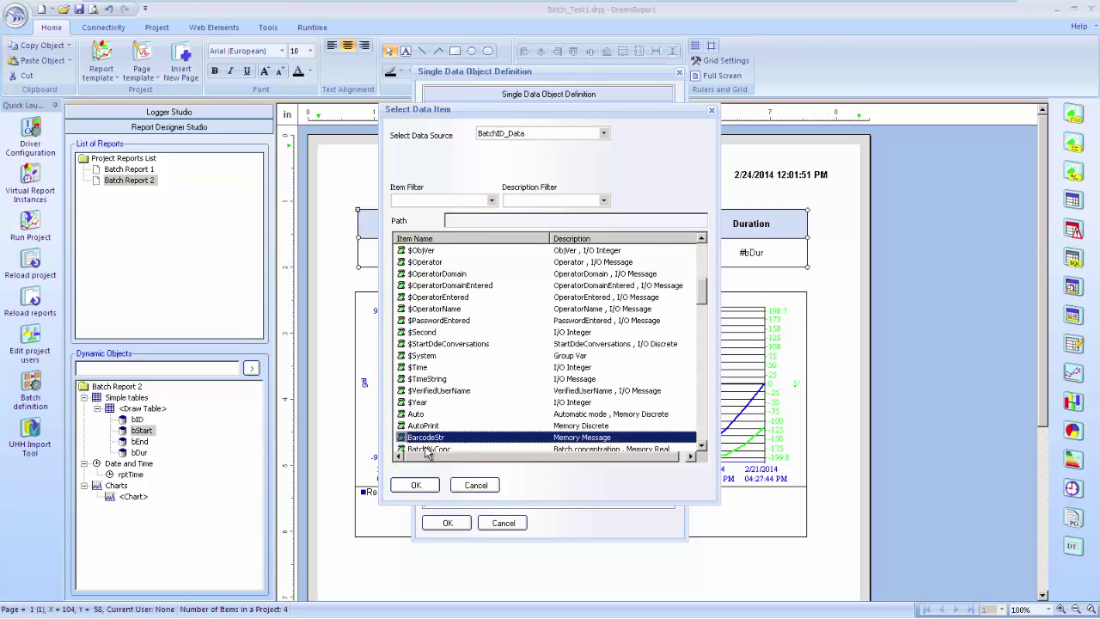
scroll(442, 430, down, 2)
double_click(442, 436)
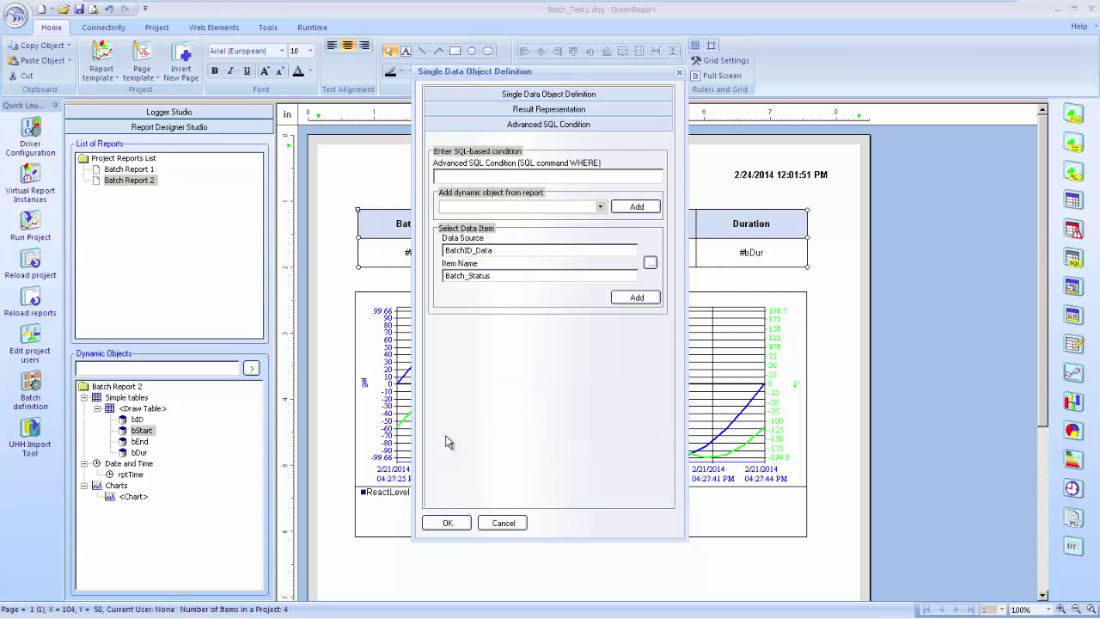
click(634, 298)
text(= )
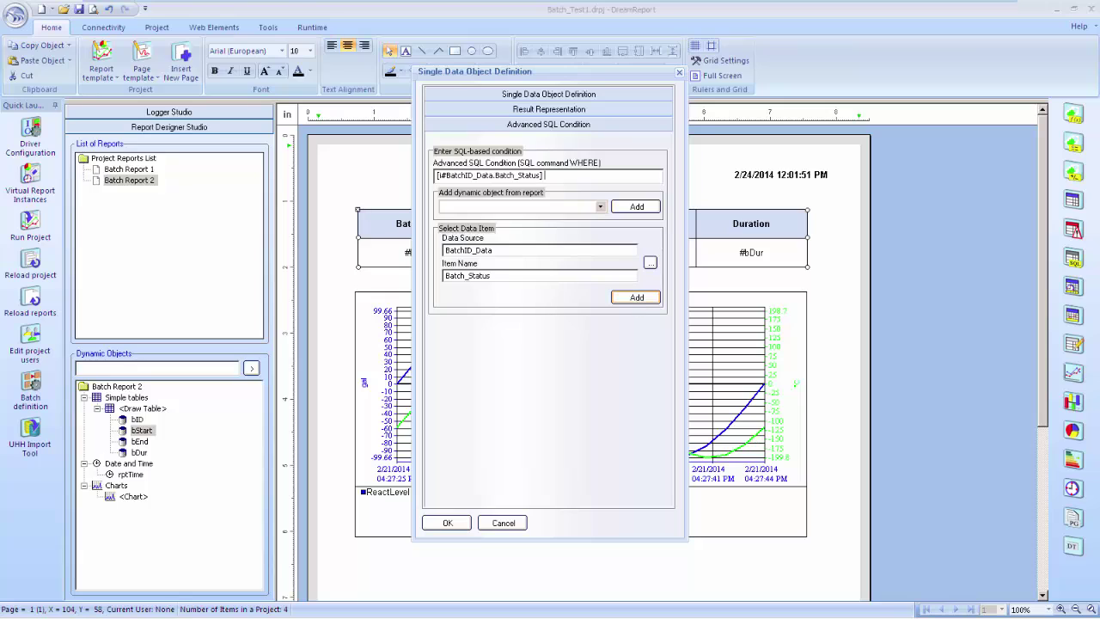
text(1)
click(439, 520)
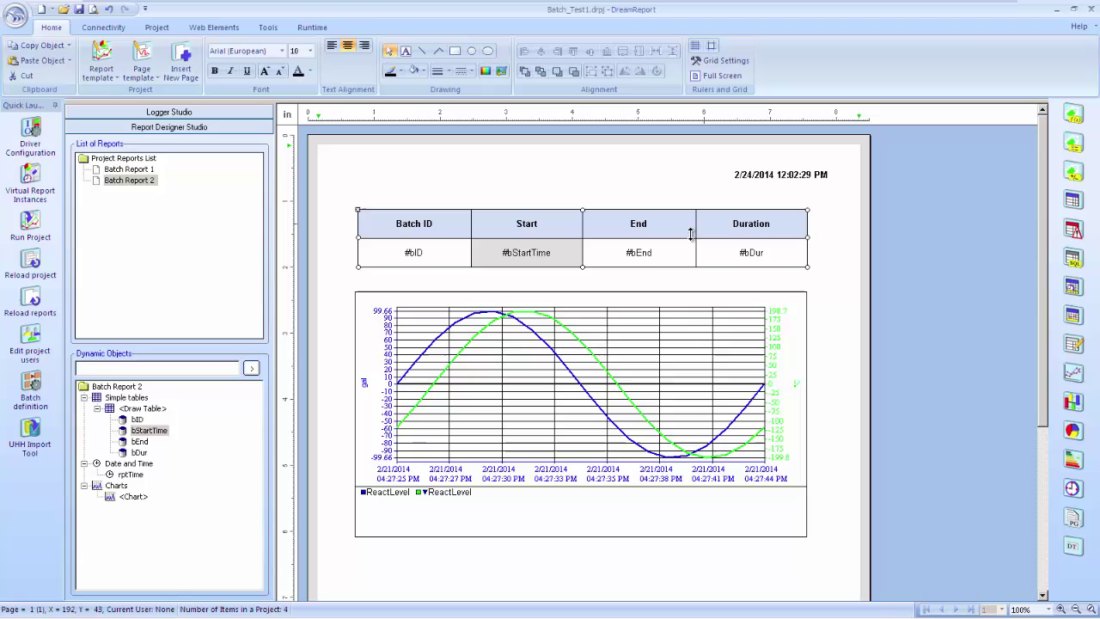
Rename the End cell object to bEndTime and make its statistic Timestamp of Last Value
click(635, 255)
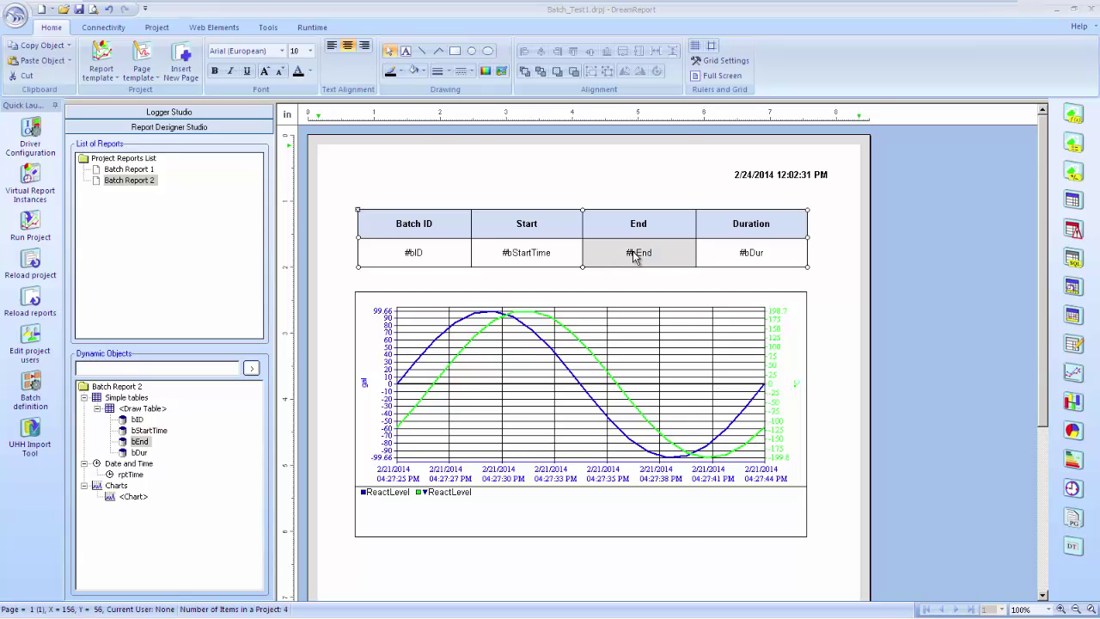
double_click(634, 255)
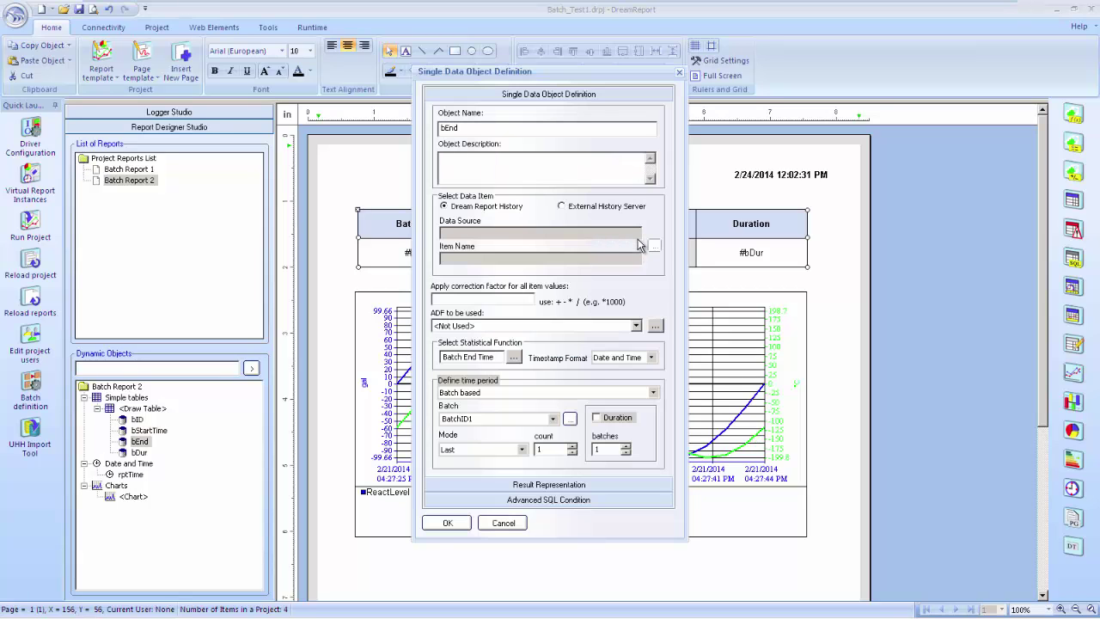
text(Time)
click(515, 358)
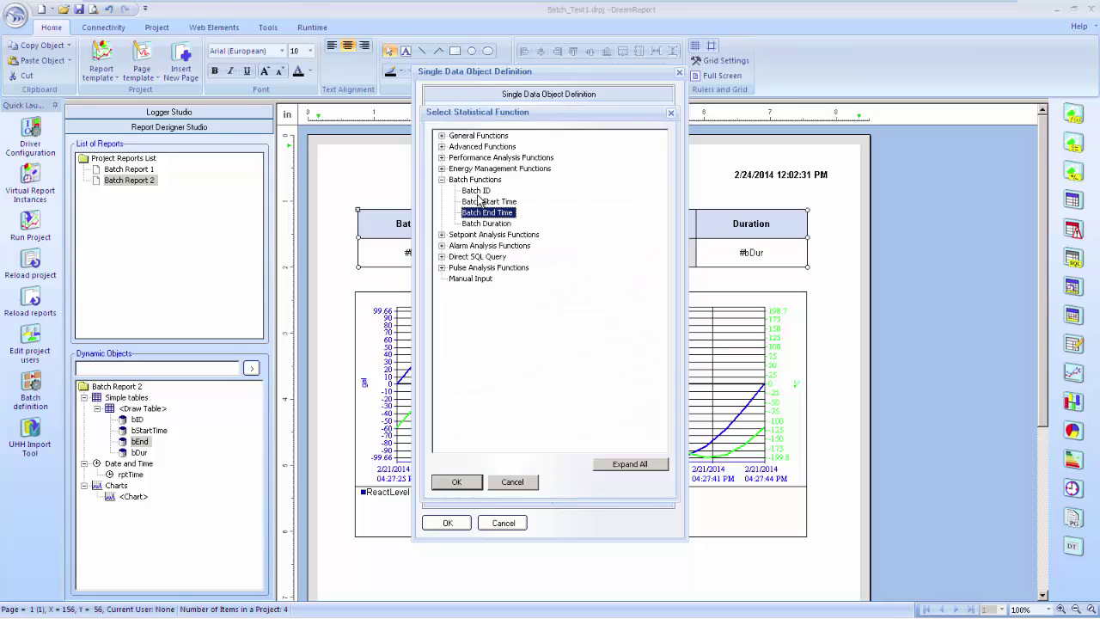
click(441, 136)
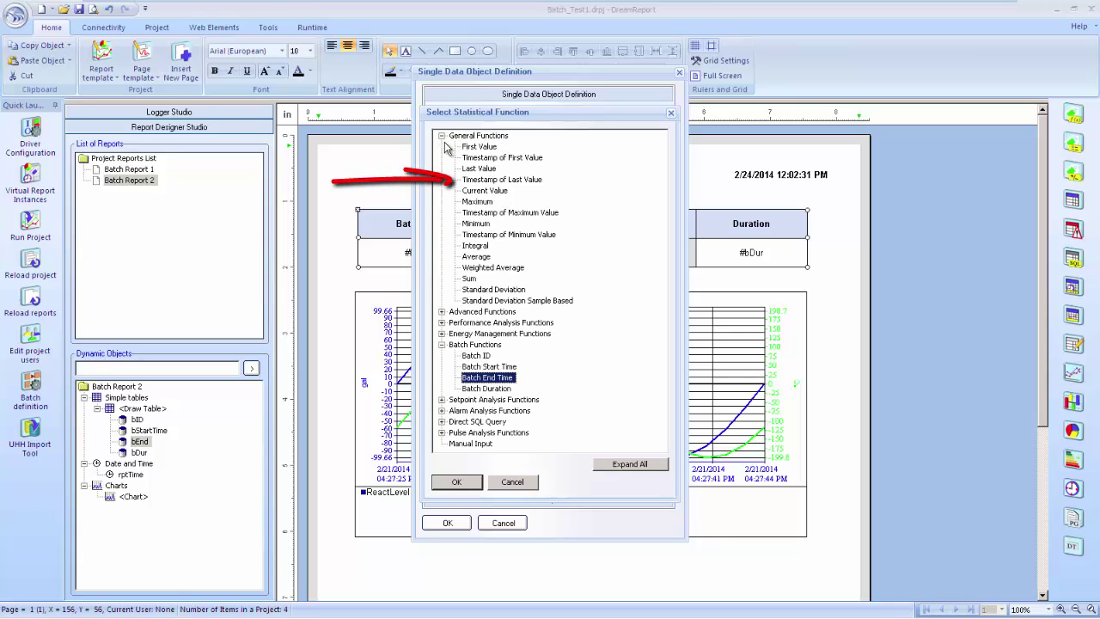
click(507, 180)
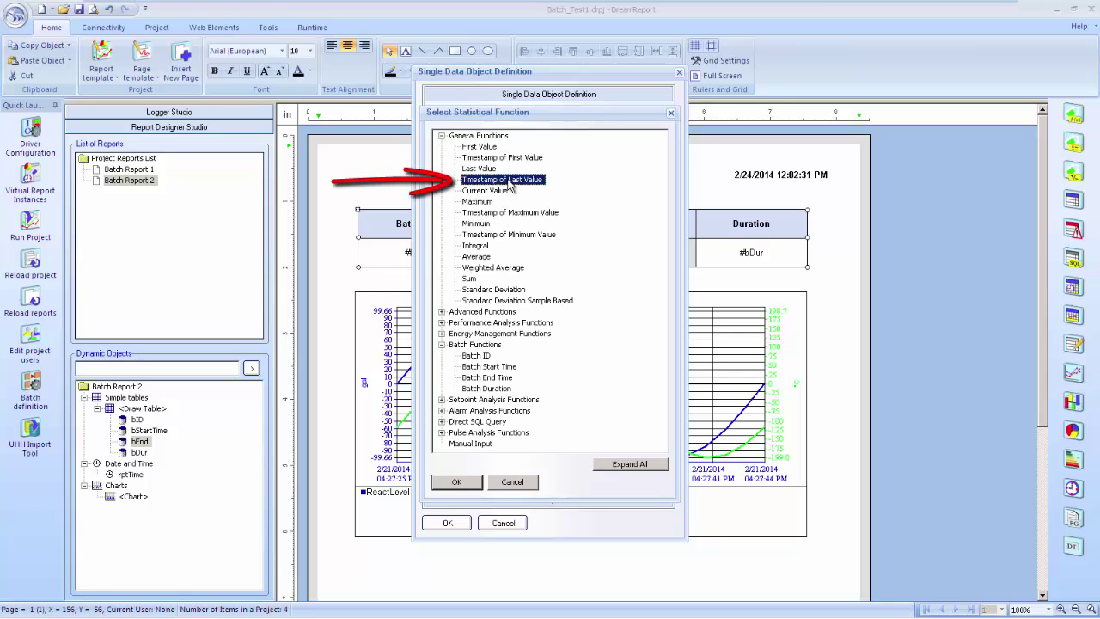
double_click(507, 180)
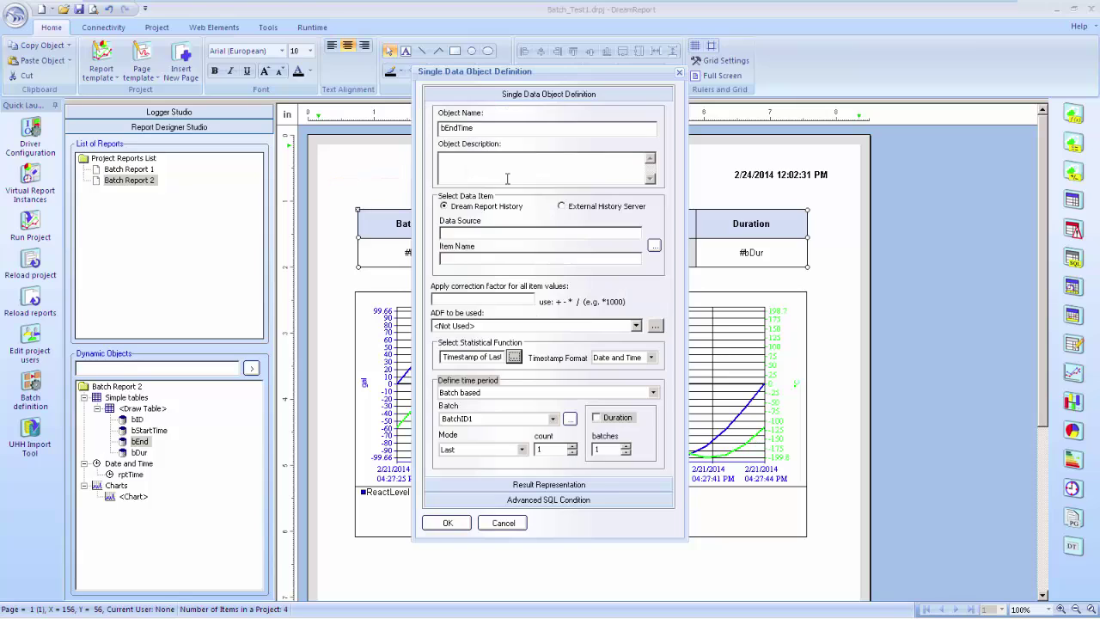
Set bEndTime's measured item to Batch_Status from the BatchID_Data source
click(655, 246)
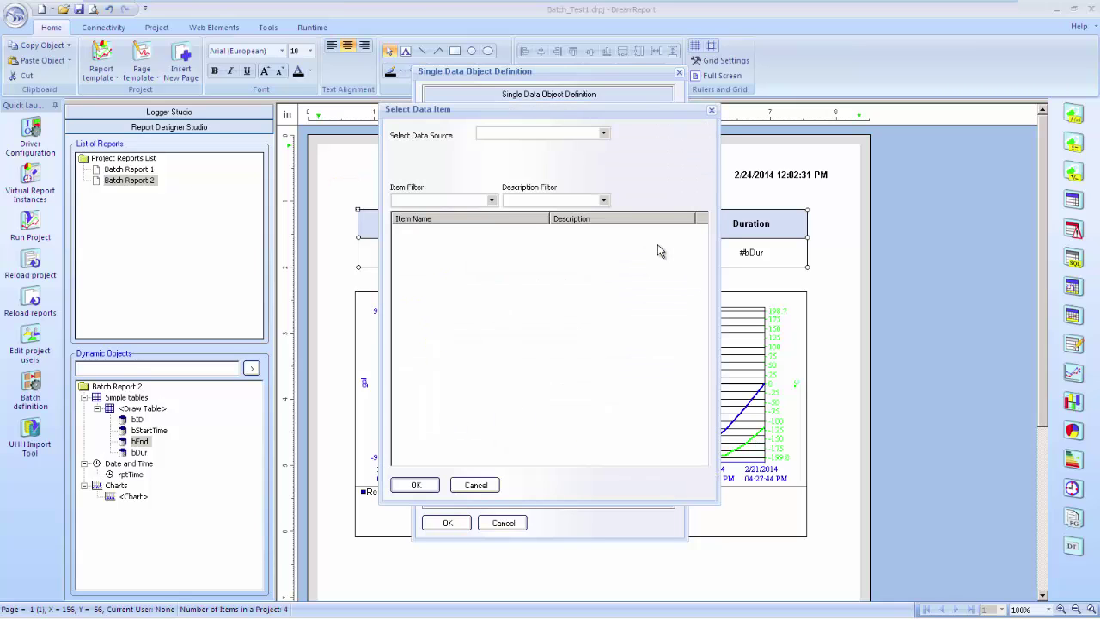
click(605, 133)
click(589, 155)
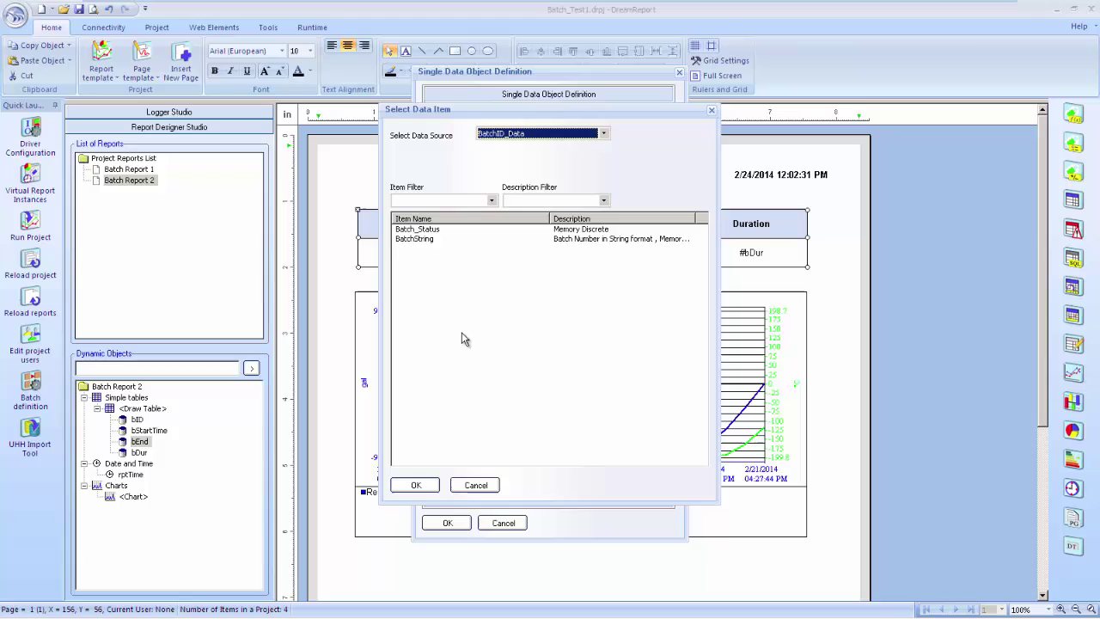
double_click(428, 230)
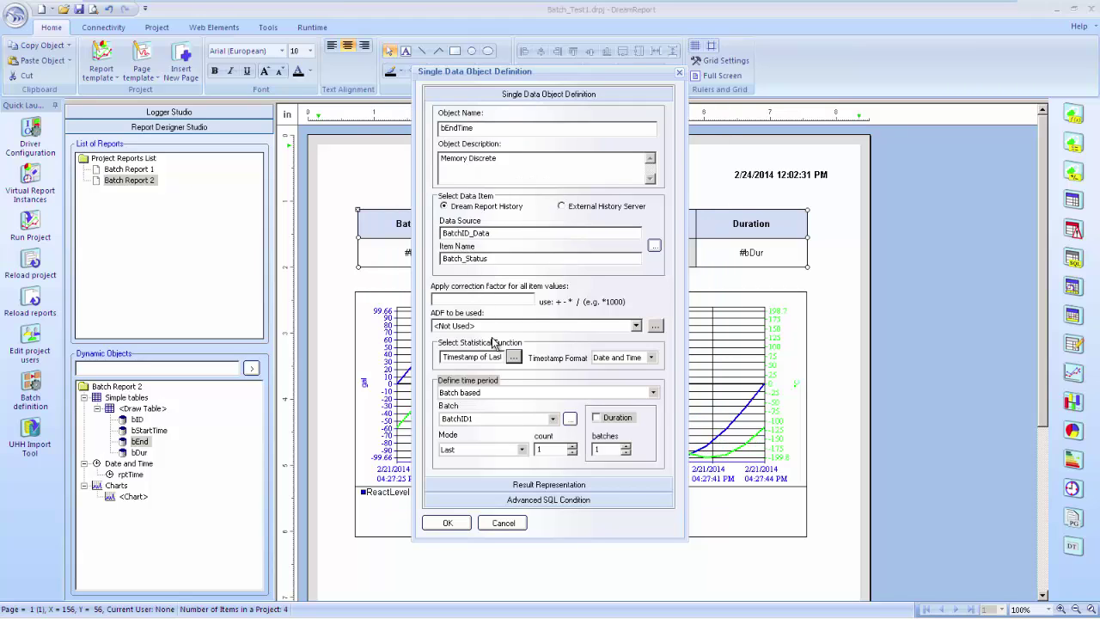
Filter bEndTime with the SQL condition Batch_Status = 0, confirm it, and select the Duration object
click(532, 500)
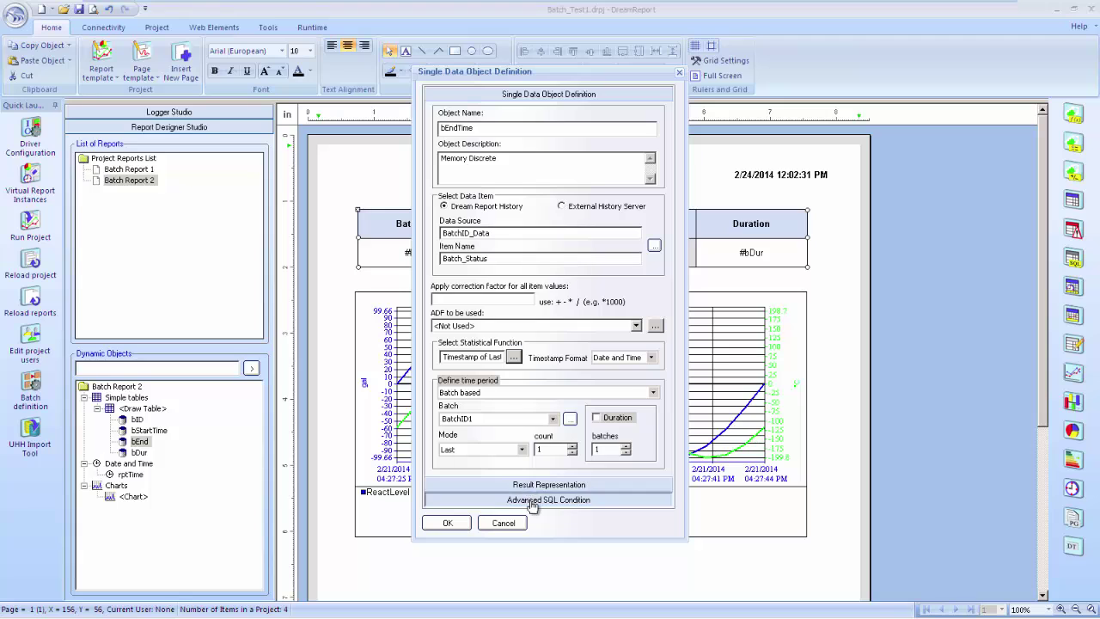
click(651, 267)
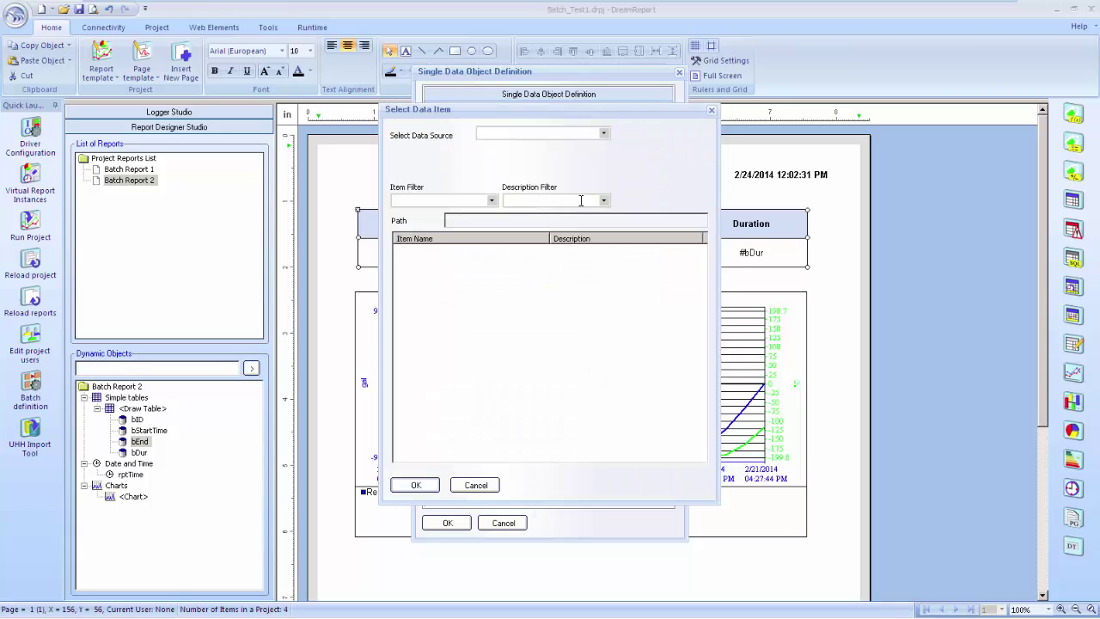
click(593, 134)
click(589, 155)
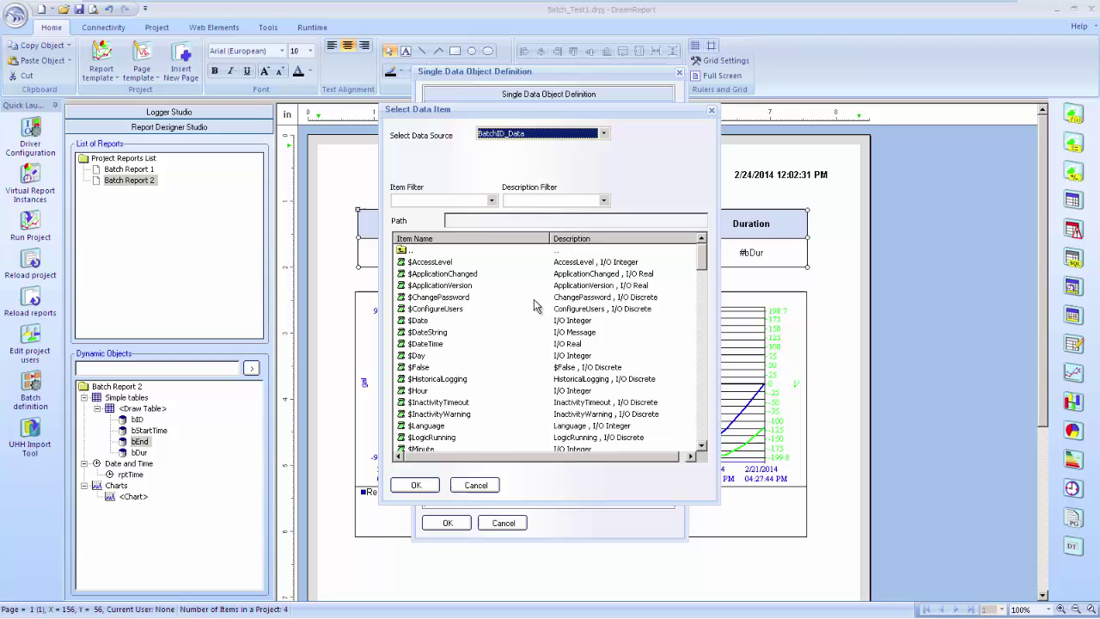
scroll(438, 322, down, 10)
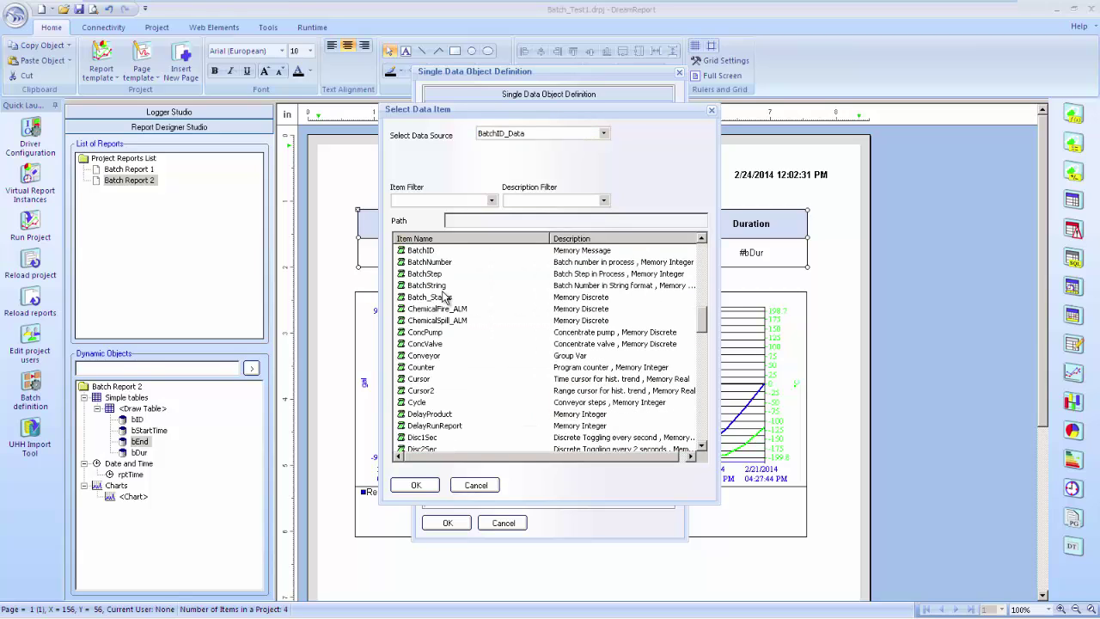
double_click(445, 297)
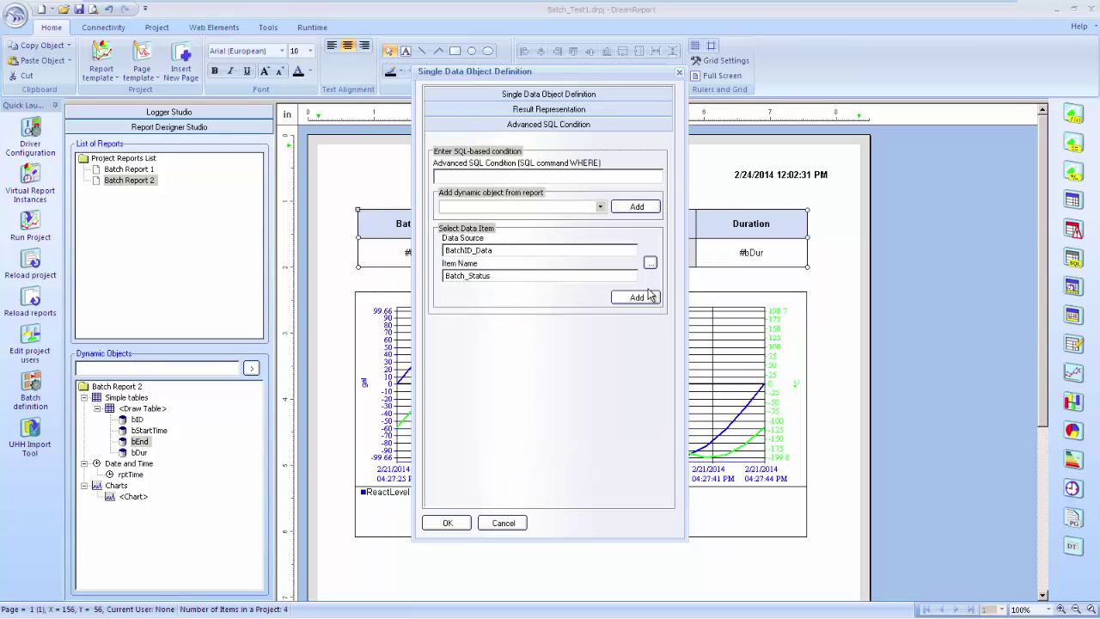
click(650, 295)
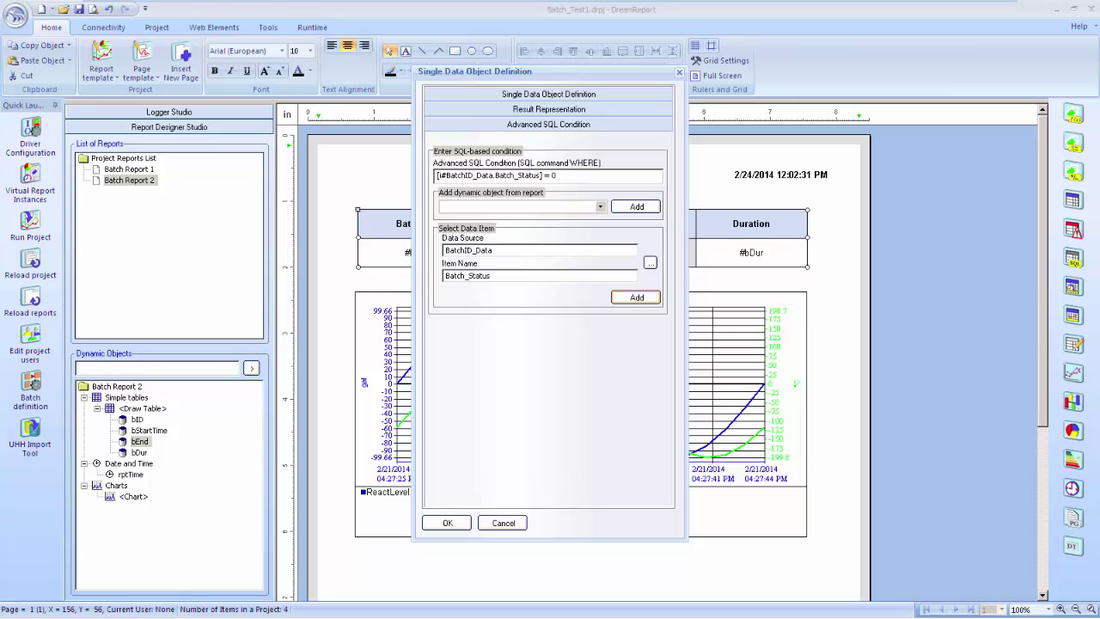
click(446, 522)
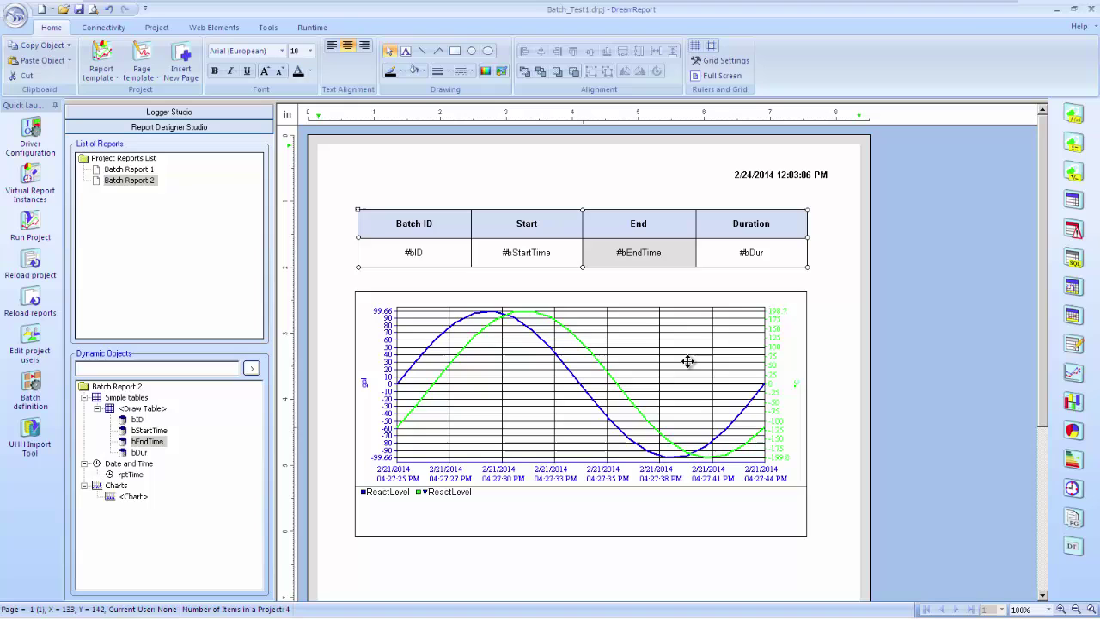
click(705, 252)
Delete bDur and insert a new expression object named bDuration in the Duration cell
key(Delete)
right_click(729, 258)
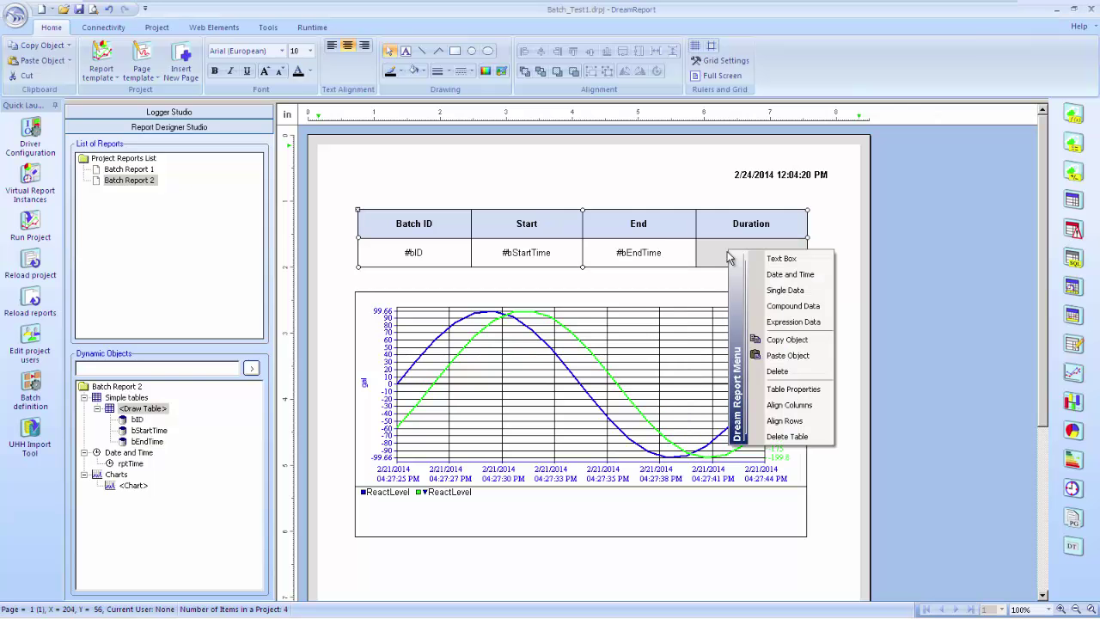
click(789, 321)
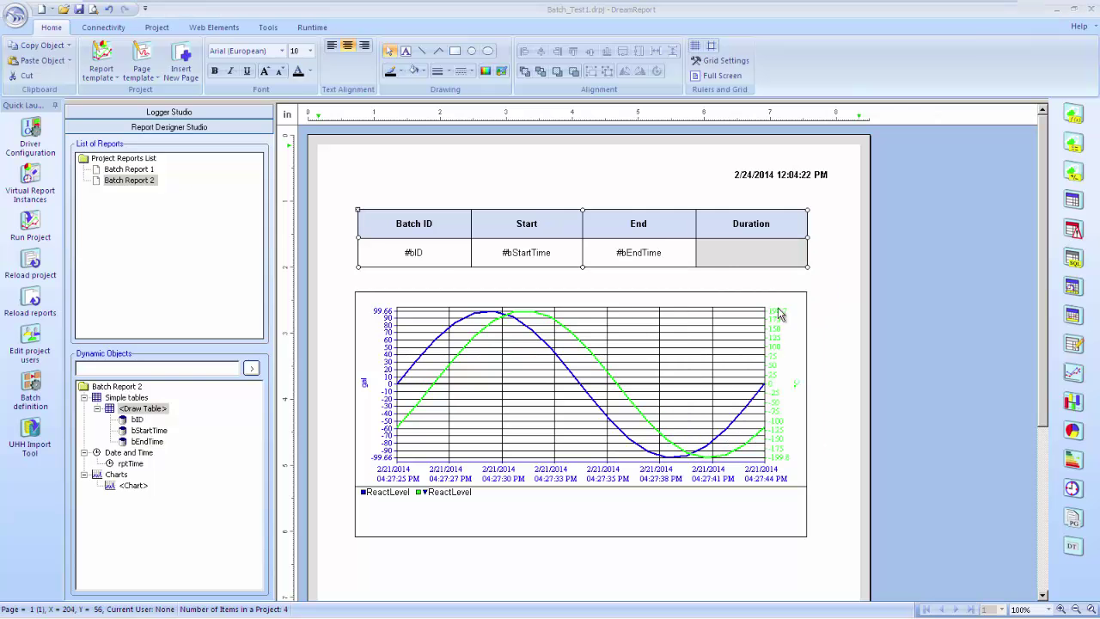
text(bDuration)
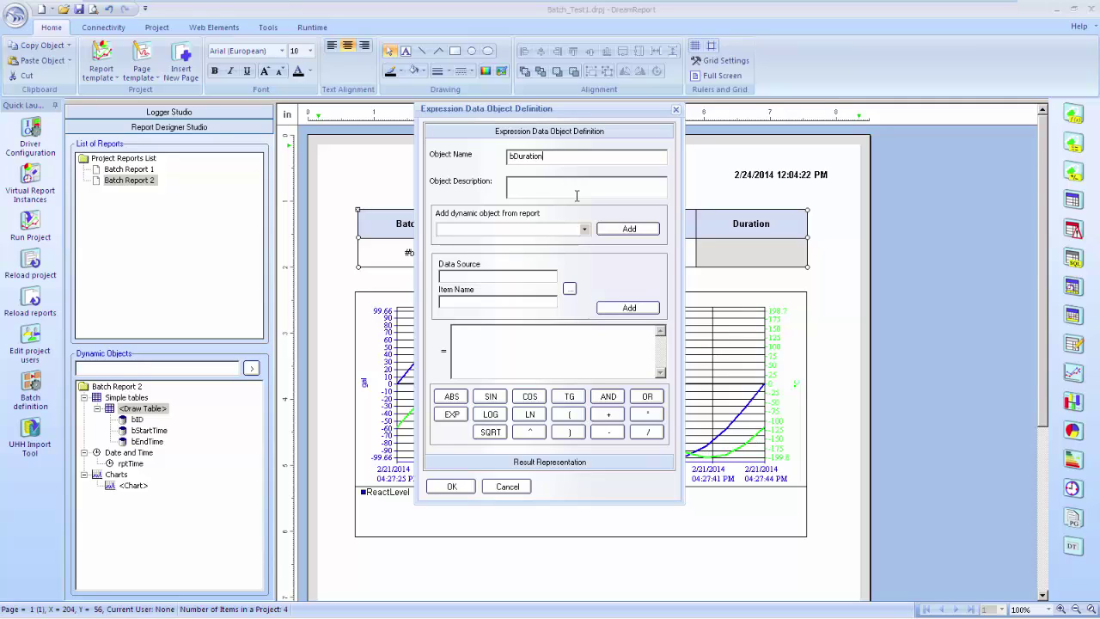
Build the expression bEndTime - bStartTime from the report's dynamic objects
click(576, 229)
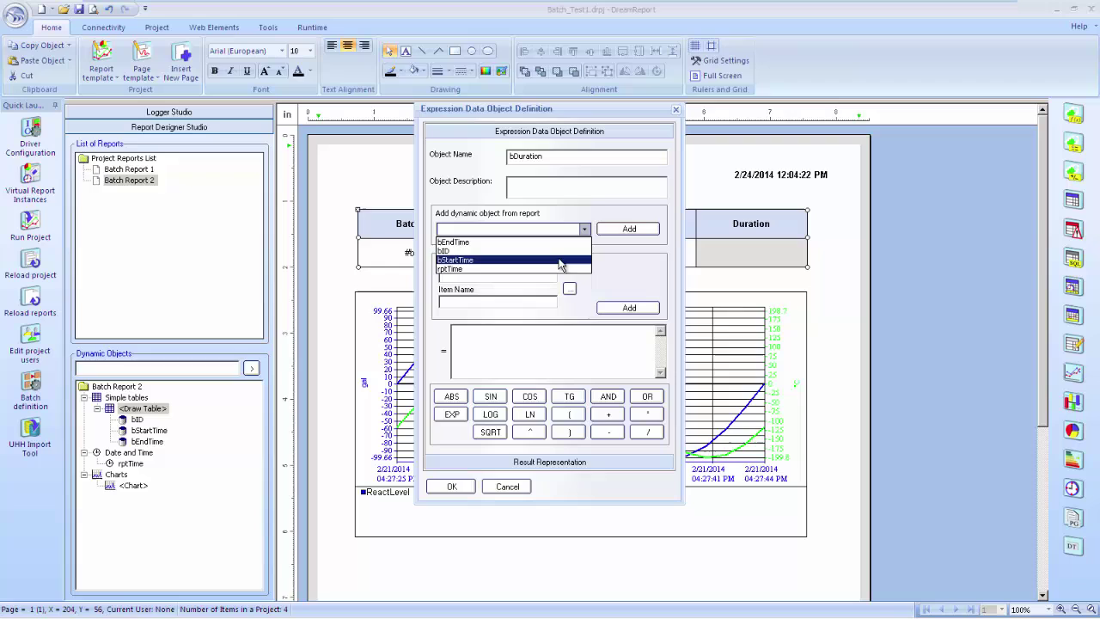
click(559, 243)
click(629, 229)
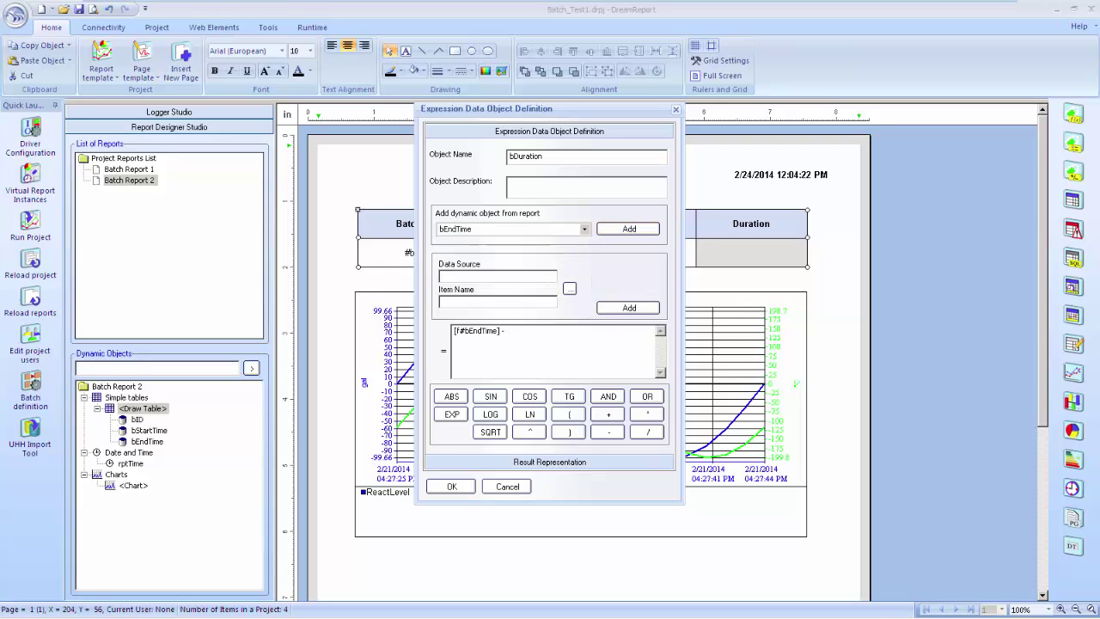
click(578, 230)
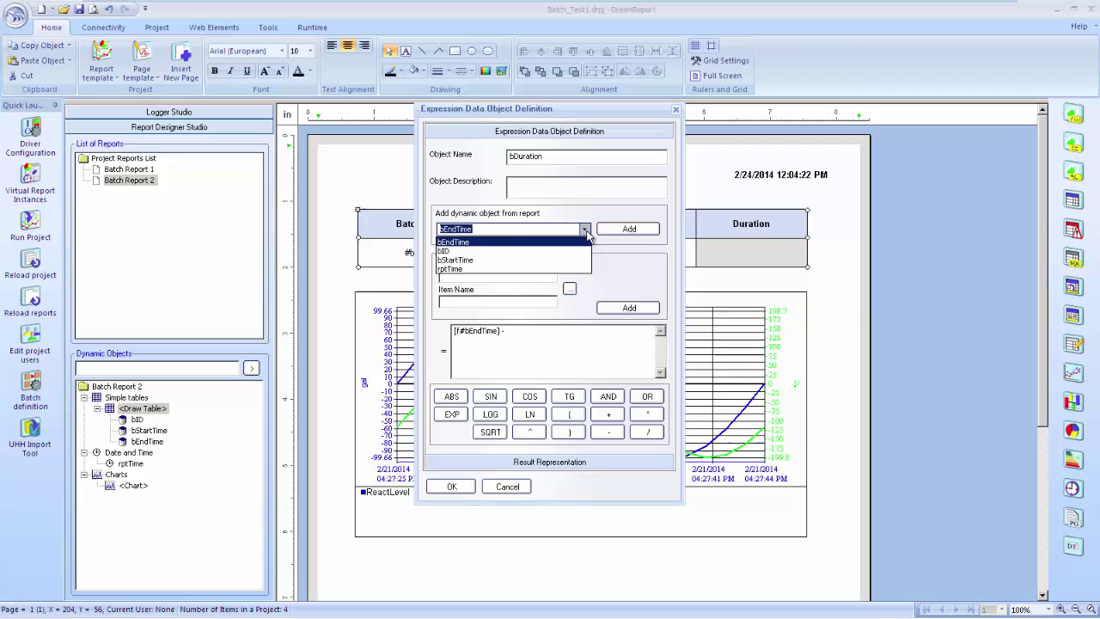
click(498, 258)
click(629, 230)
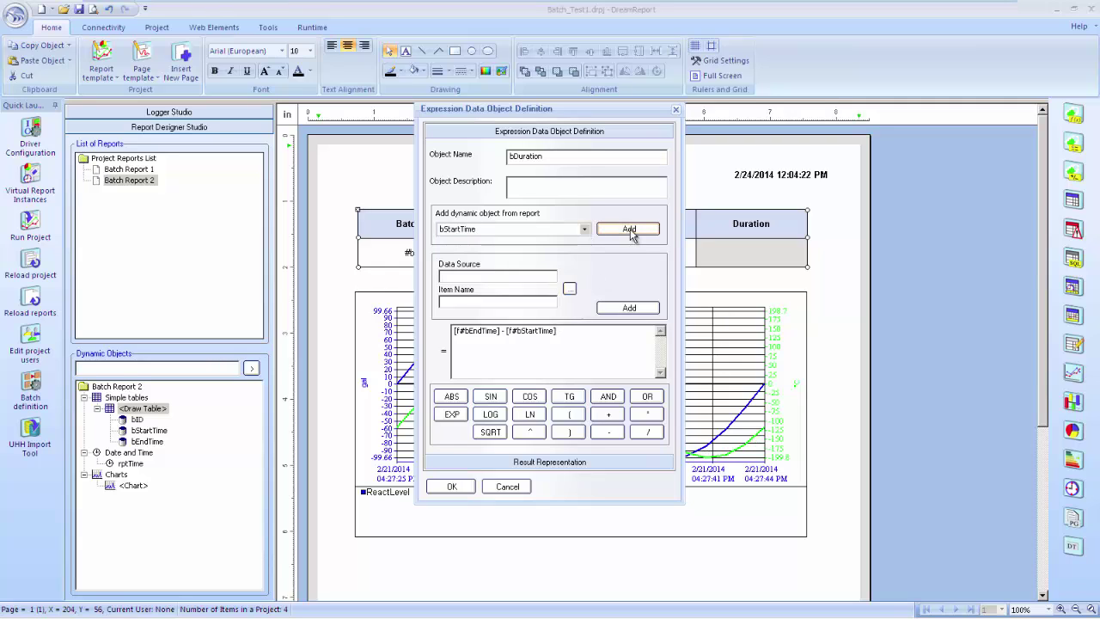
Show the result as 'Calculated as Duration', confirm bDuration, and check it in the table
click(576, 462)
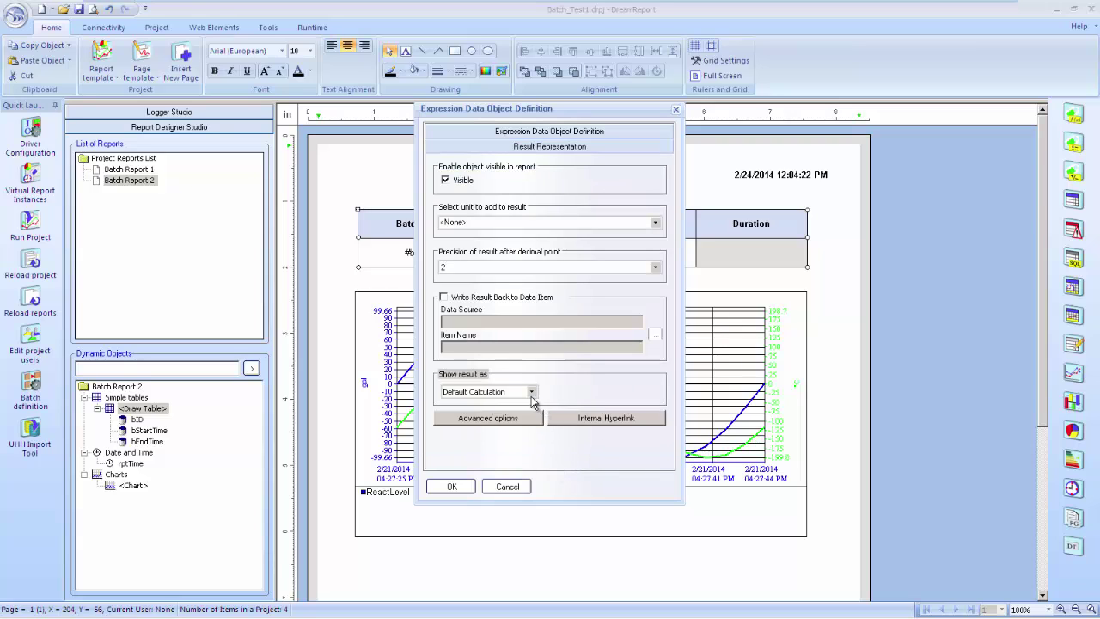
click(531, 392)
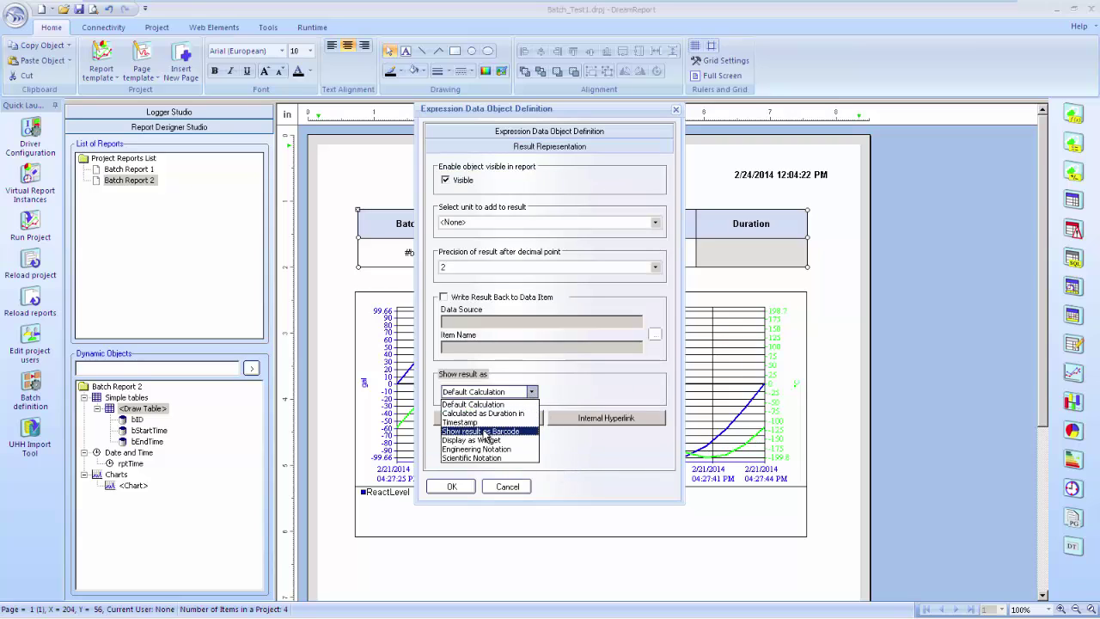
click(487, 414)
click(451, 487)
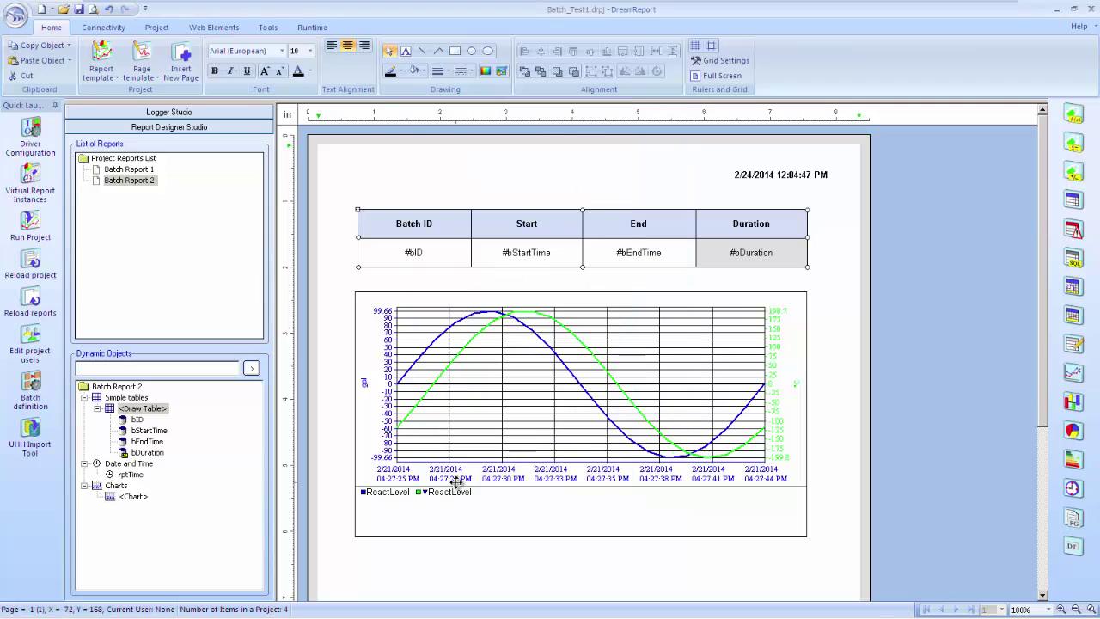
click(823, 283)
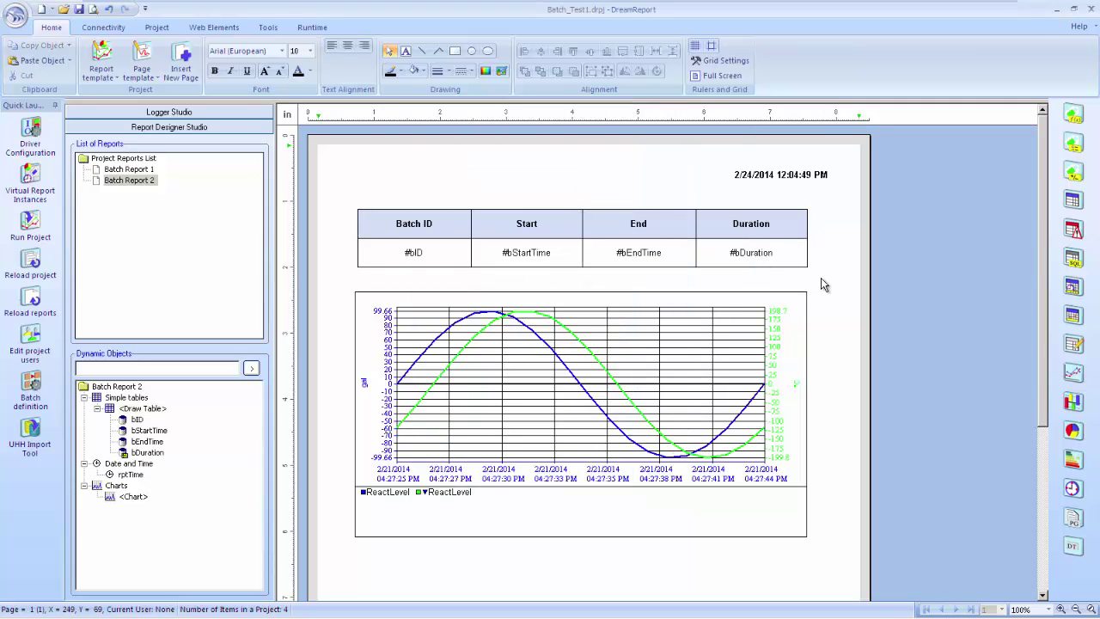
click(751, 253)
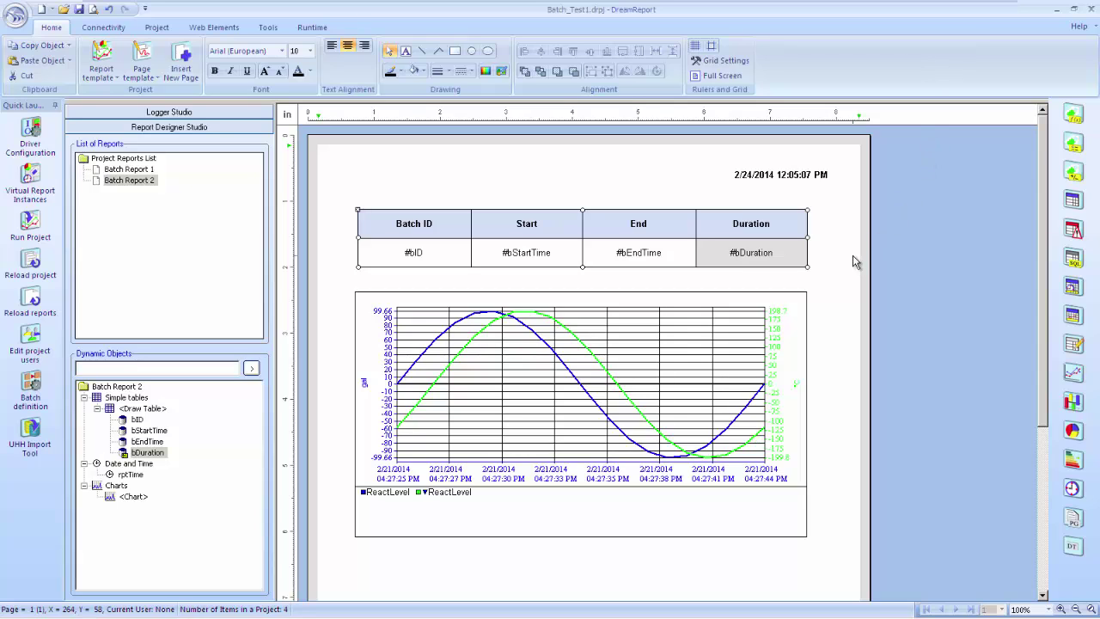
Give the chart's ReactLevel line a calculated time period from bStartTime to bEndTime
click(683, 358)
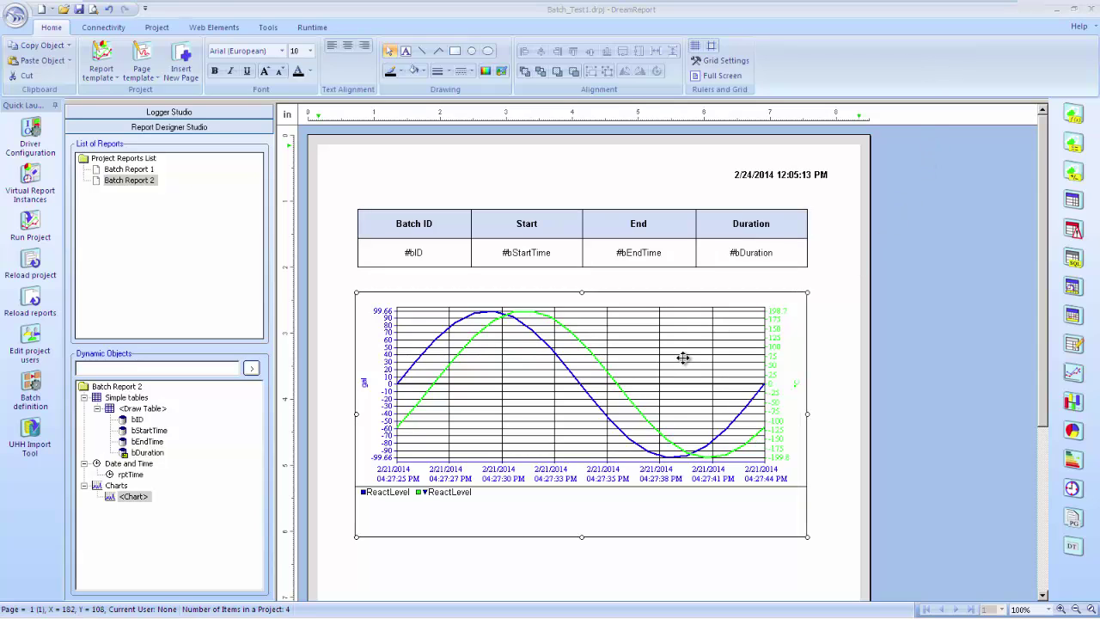
double_click(680, 359)
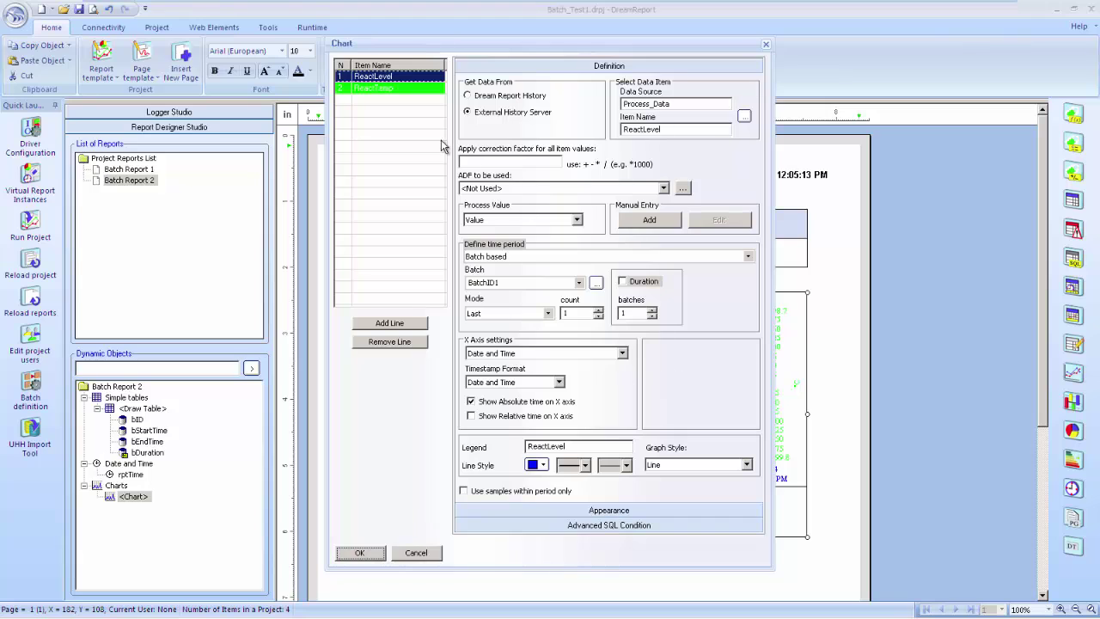
click(550, 256)
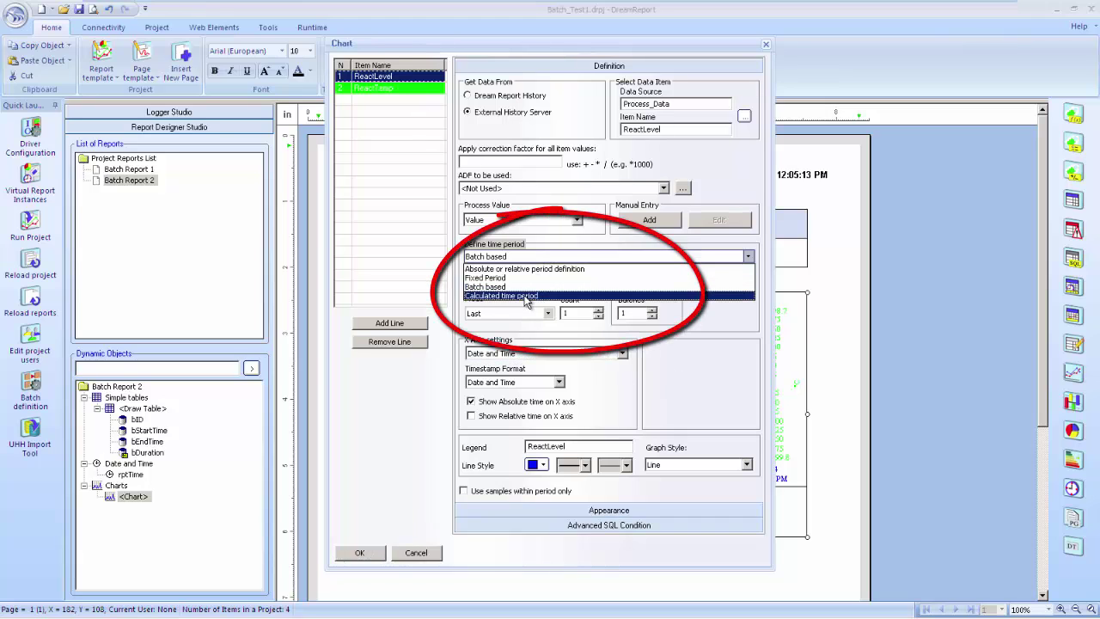
click(526, 291)
click(560, 313)
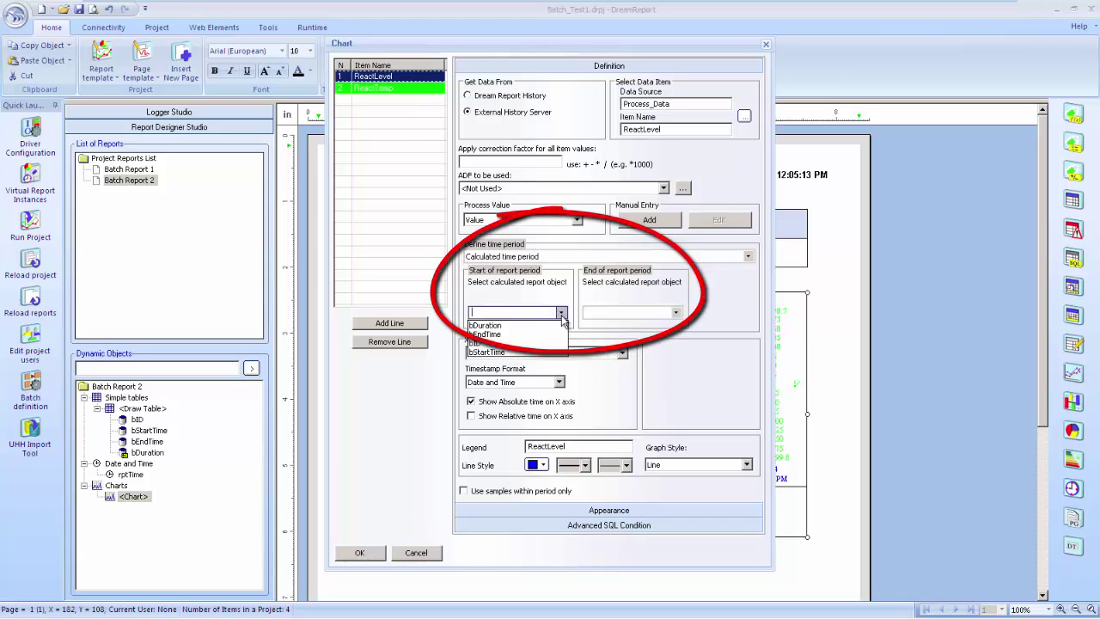
click(515, 353)
click(676, 313)
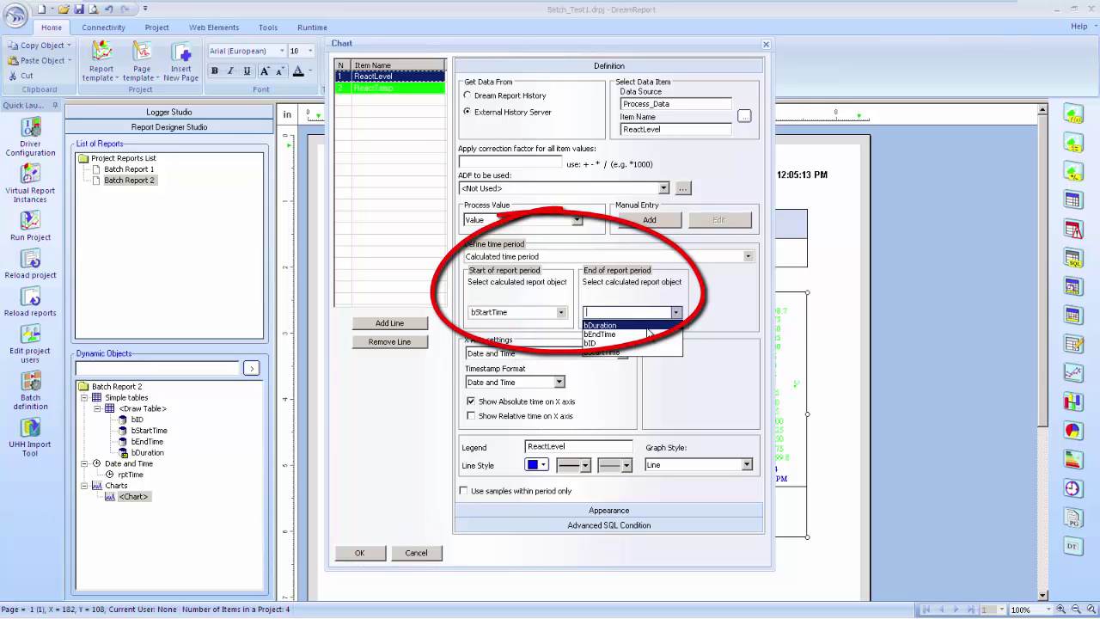
click(637, 335)
Give the ReactTemp line a calculated time period as well and apply the chart changes
click(431, 89)
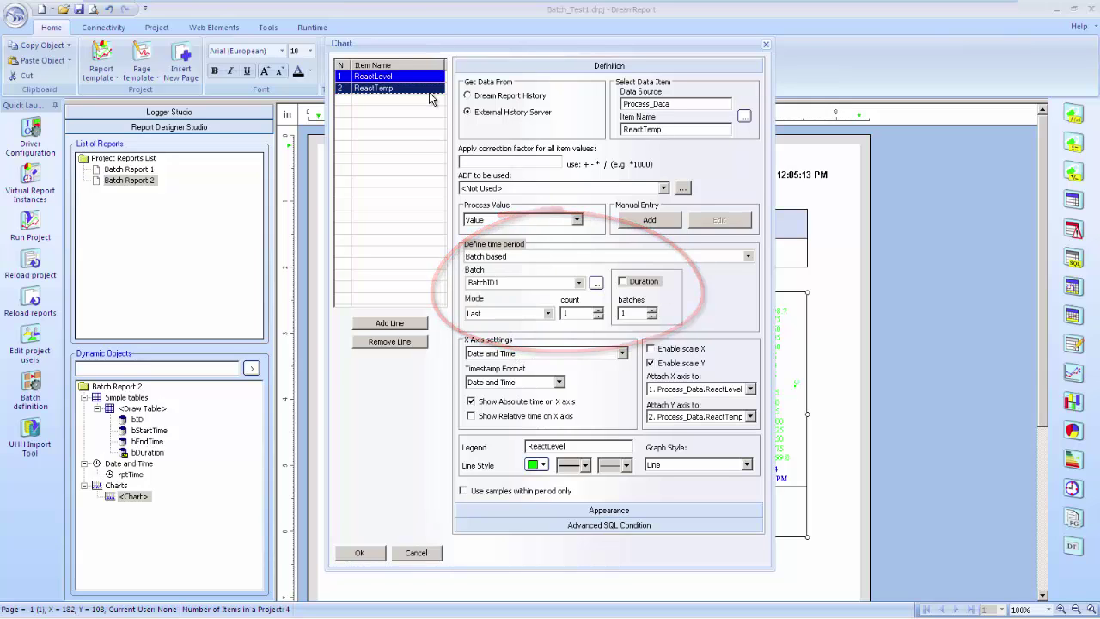
click(568, 256)
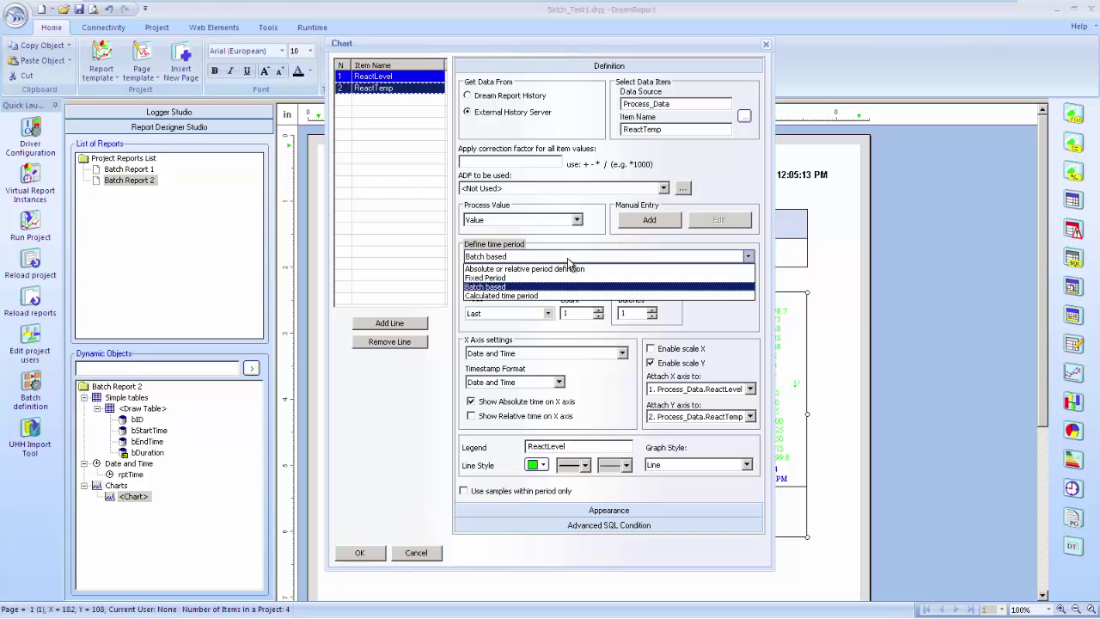
click(551, 296)
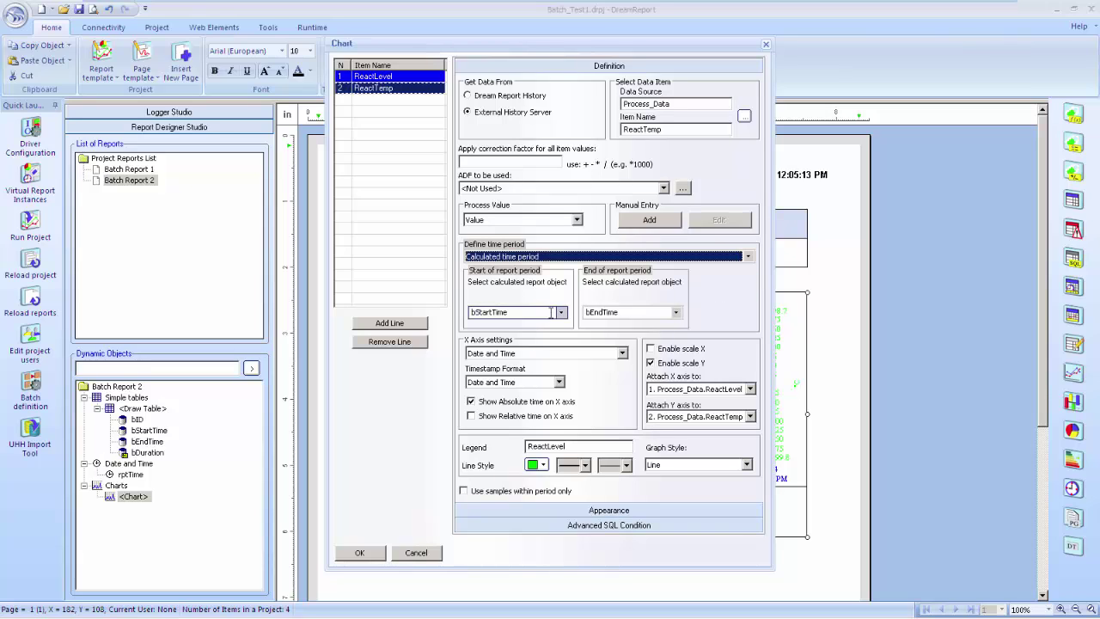
click(375, 554)
scroll(476, 461, down, 5)
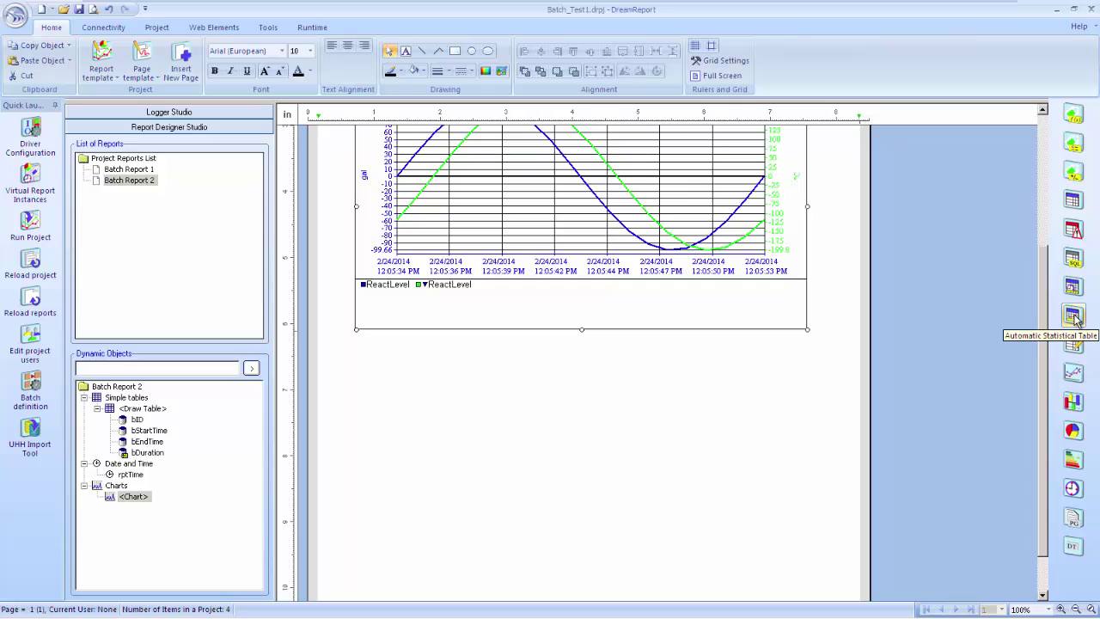
Draw an item table below the chart using the Process_Data source
click(1072, 199)
drag(355, 345, 737, 386)
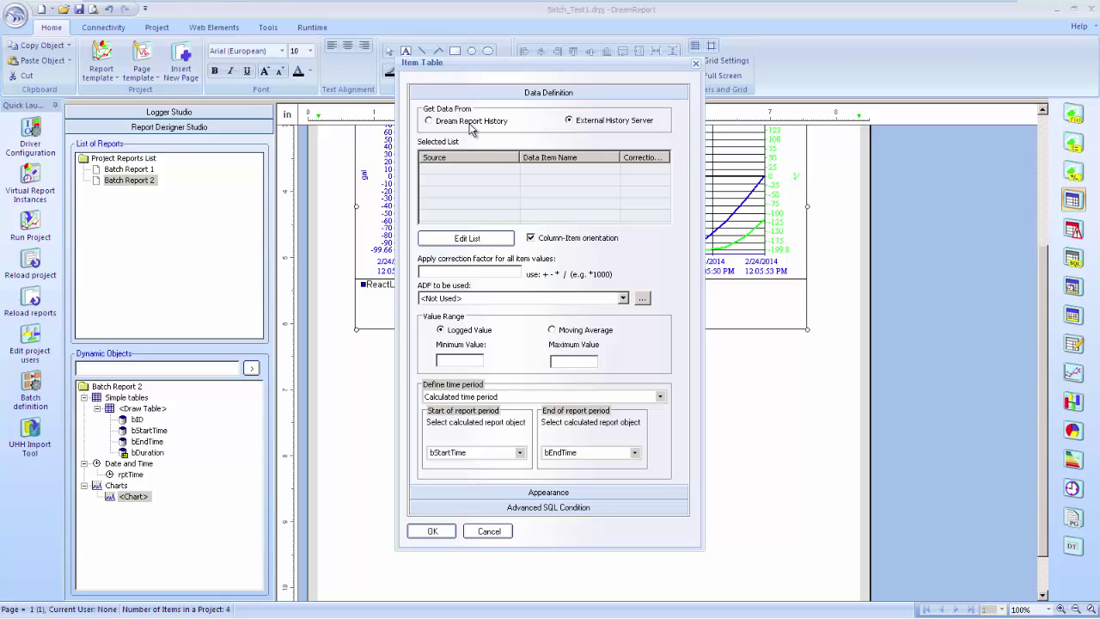
click(488, 237)
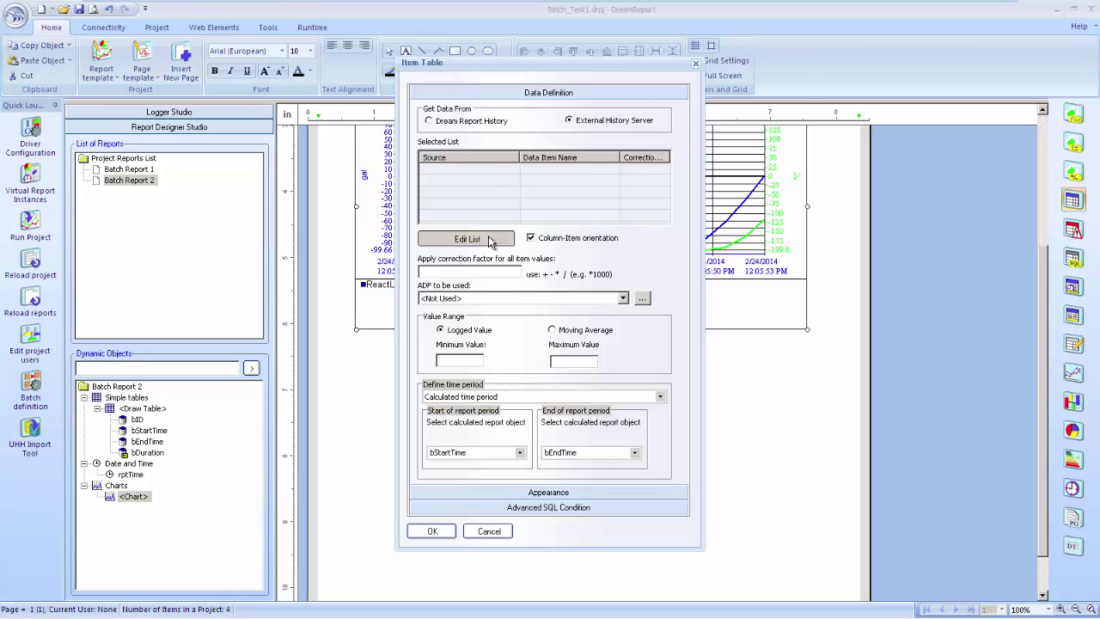
click(447, 125)
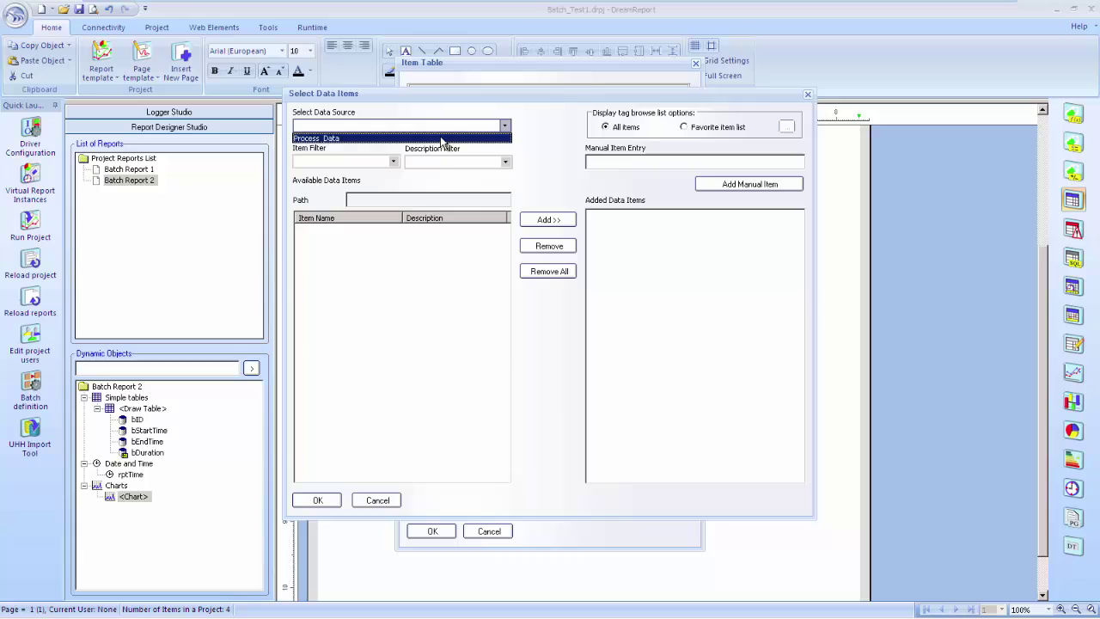
click(442, 138)
Add the tags Flow01–Flow03 to the item table and align it under the chart
click(327, 346)
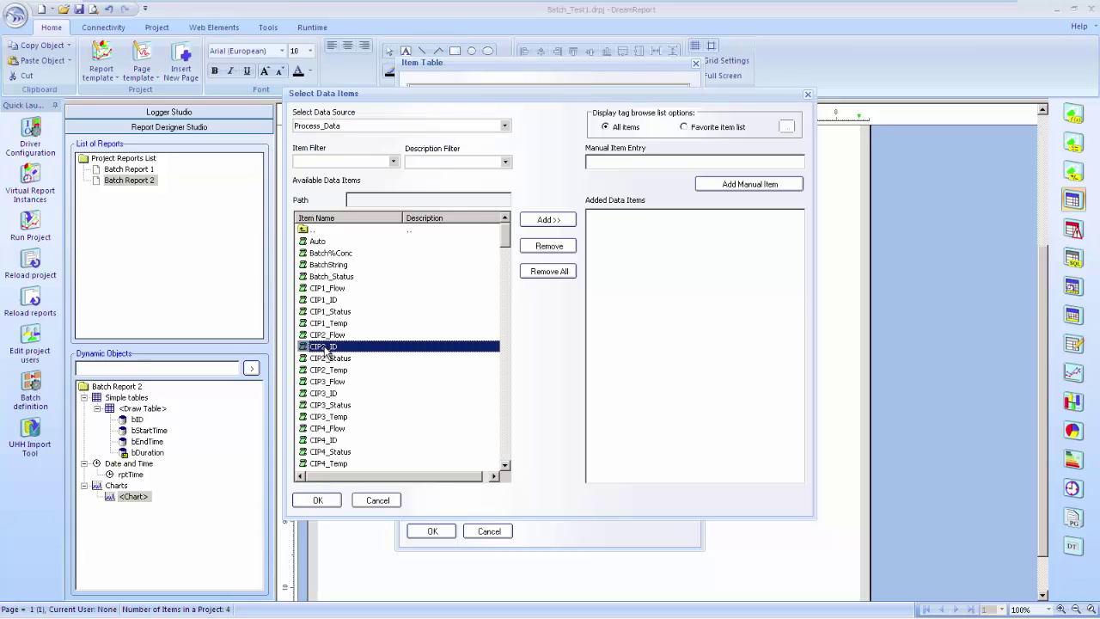
key(f)
scroll(353, 451, down, 3)
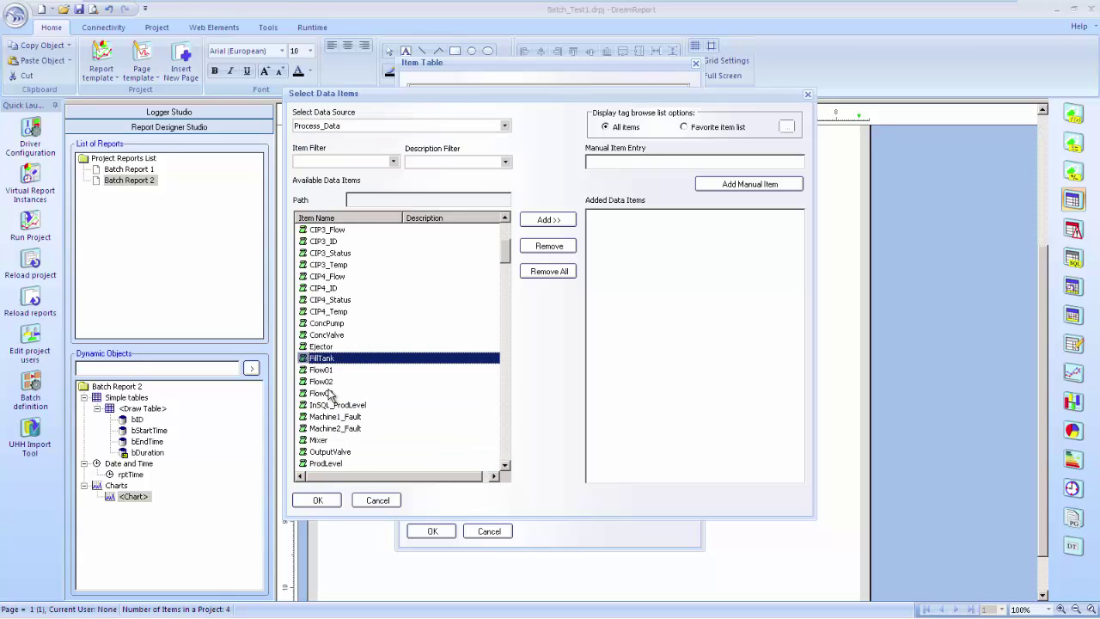
click(329, 372)
shift+click(326, 392)
click(543, 220)
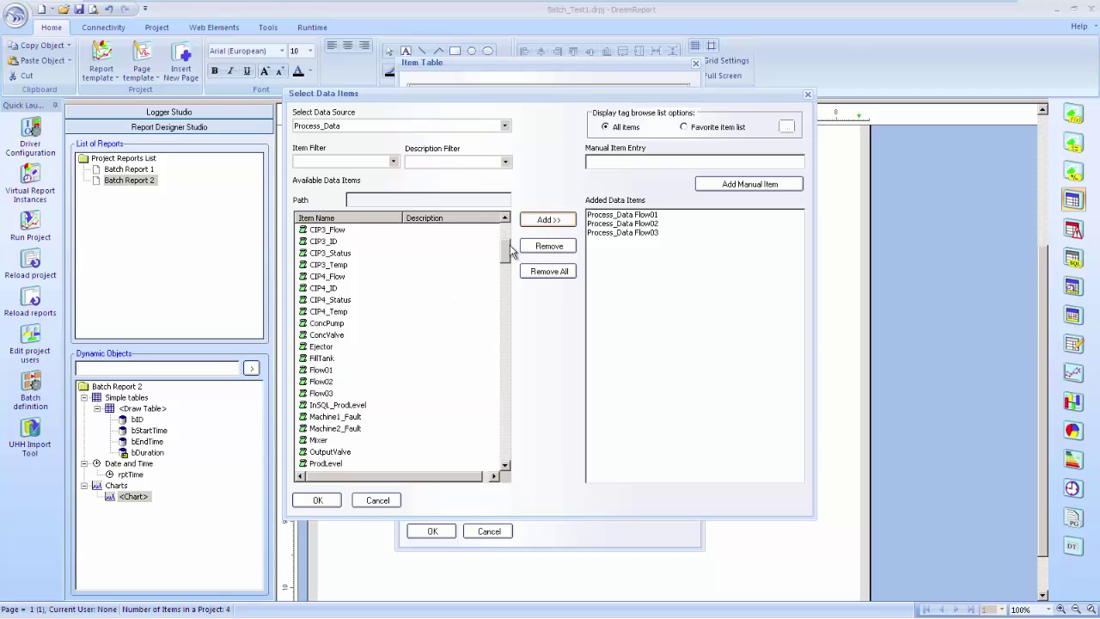
click(331, 501)
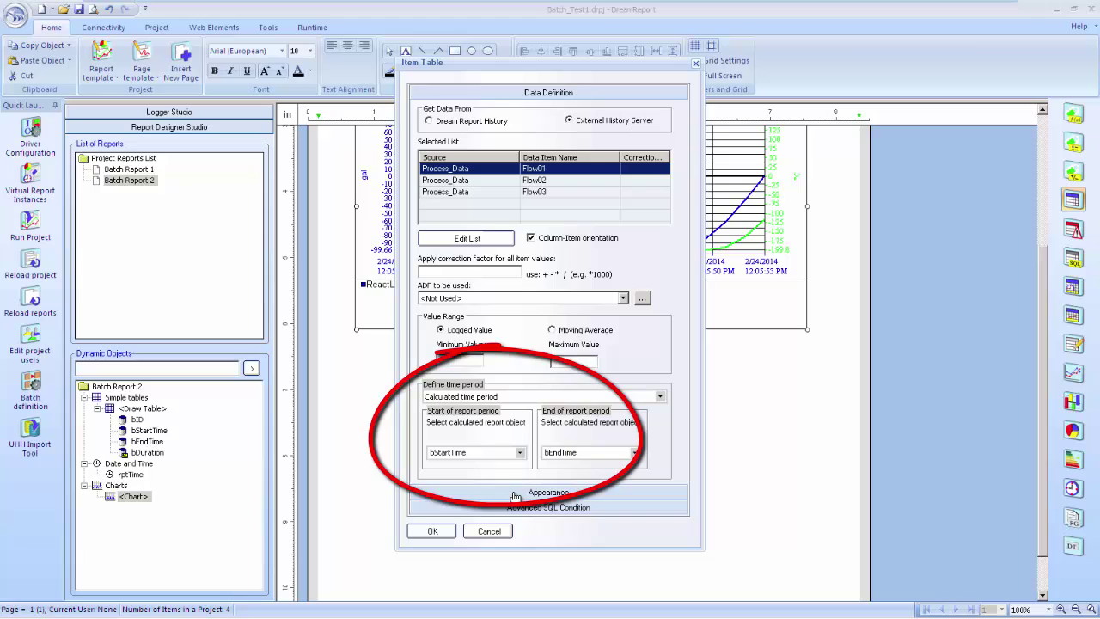
click(443, 532)
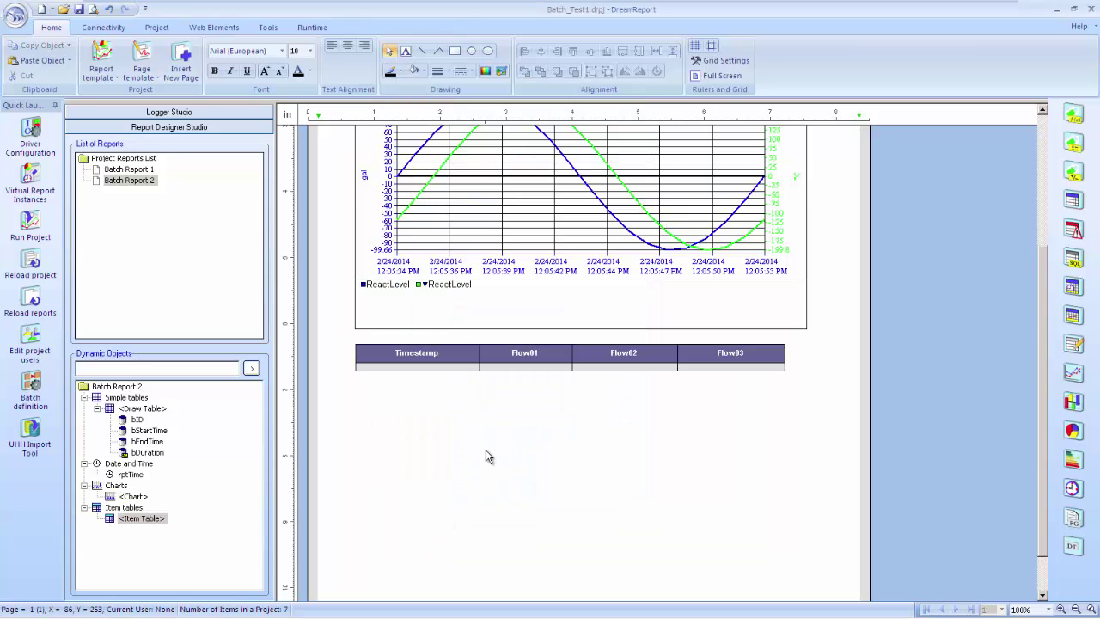
click(666, 357)
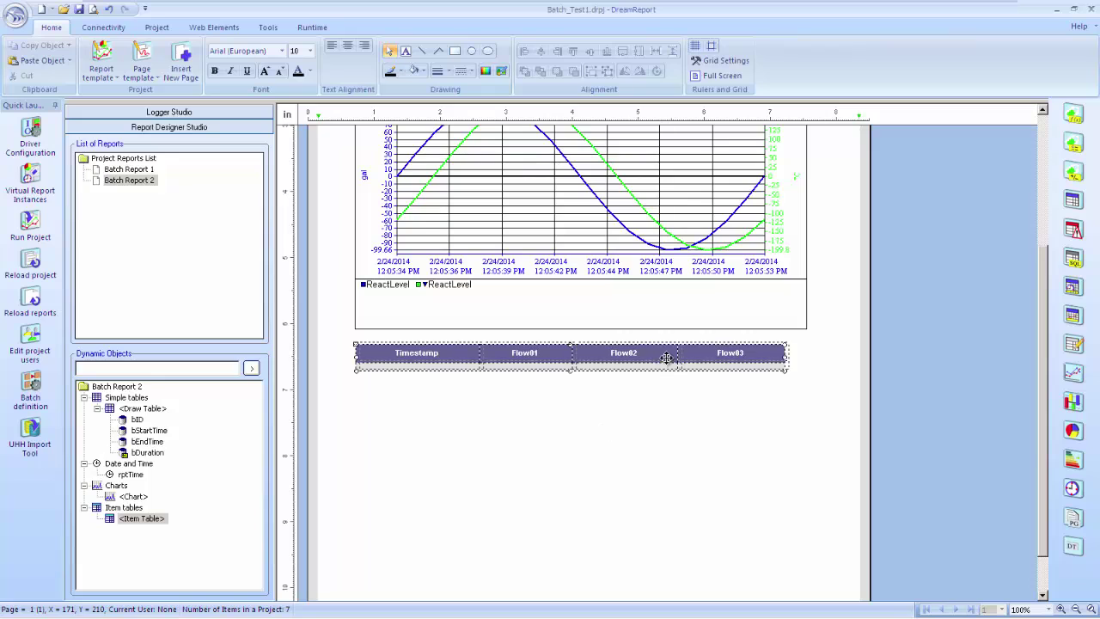
drag(666, 357, 671, 356)
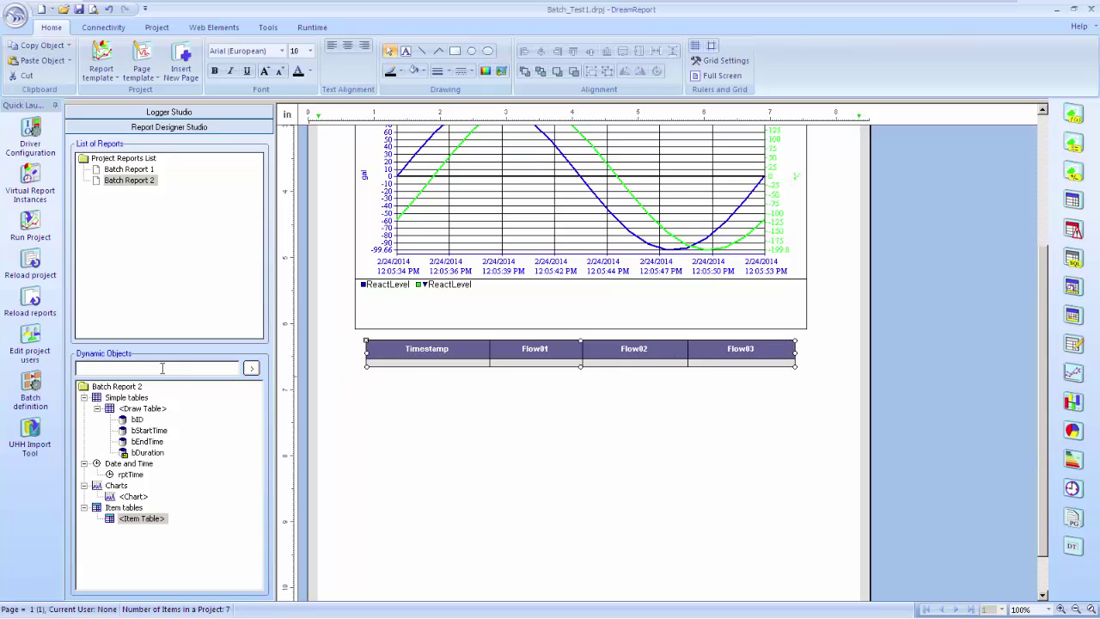
Save and reload the report, then start batch B-703-5 in Reactor System
click(31, 299)
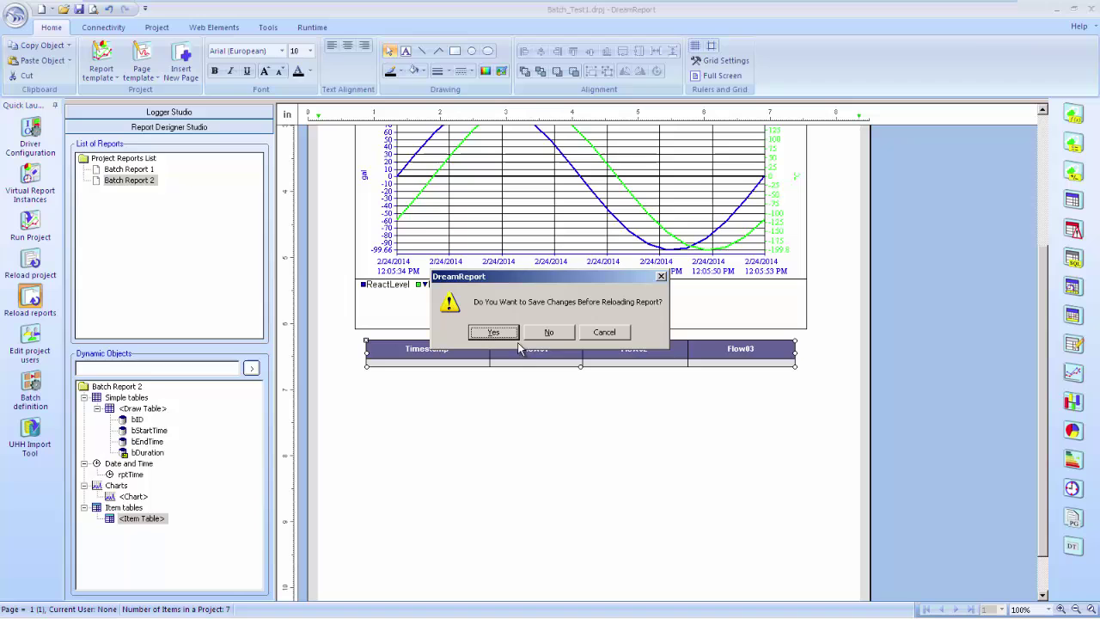
click(485, 333)
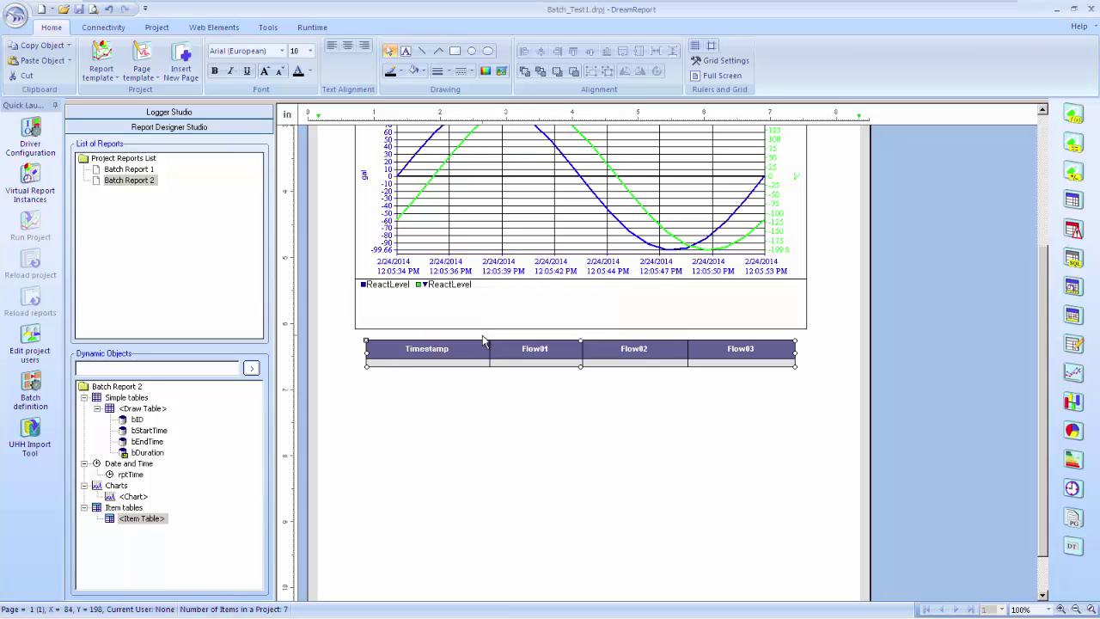
key(alt+Tab)
key(Tab)
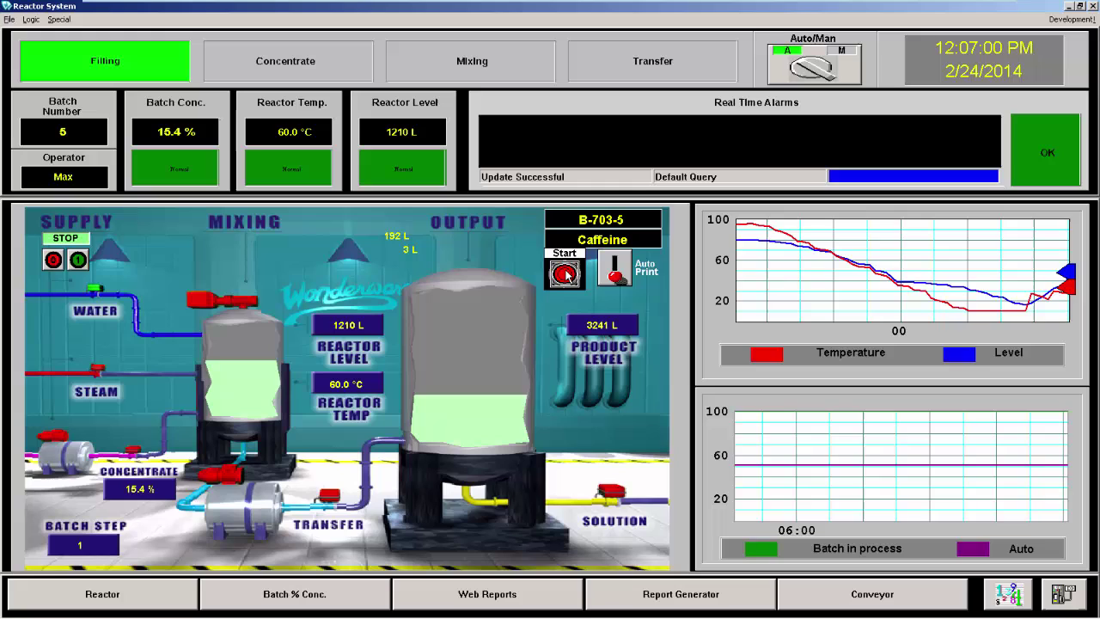
click(565, 274)
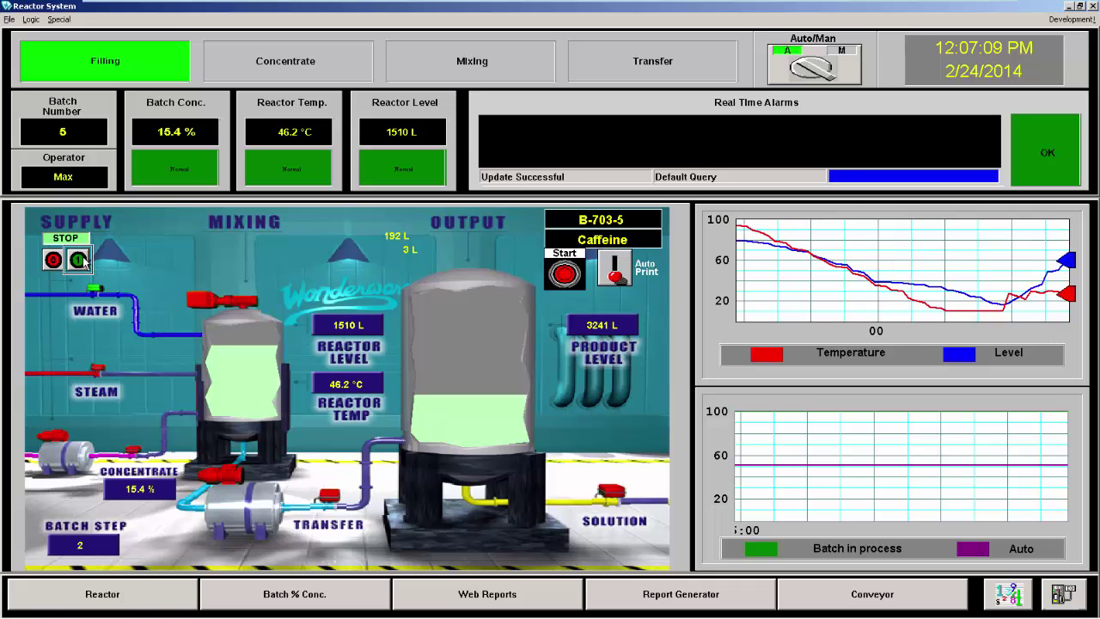
Switch the supply to RUN for about a minute, then set it to STOP
click(80, 260)
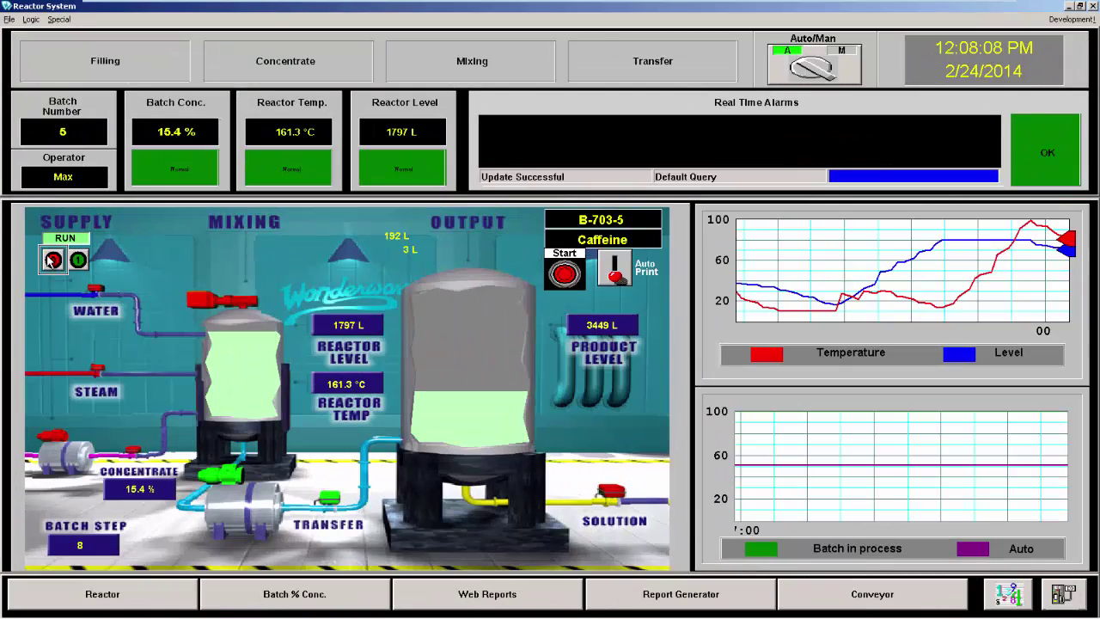
click(53, 259)
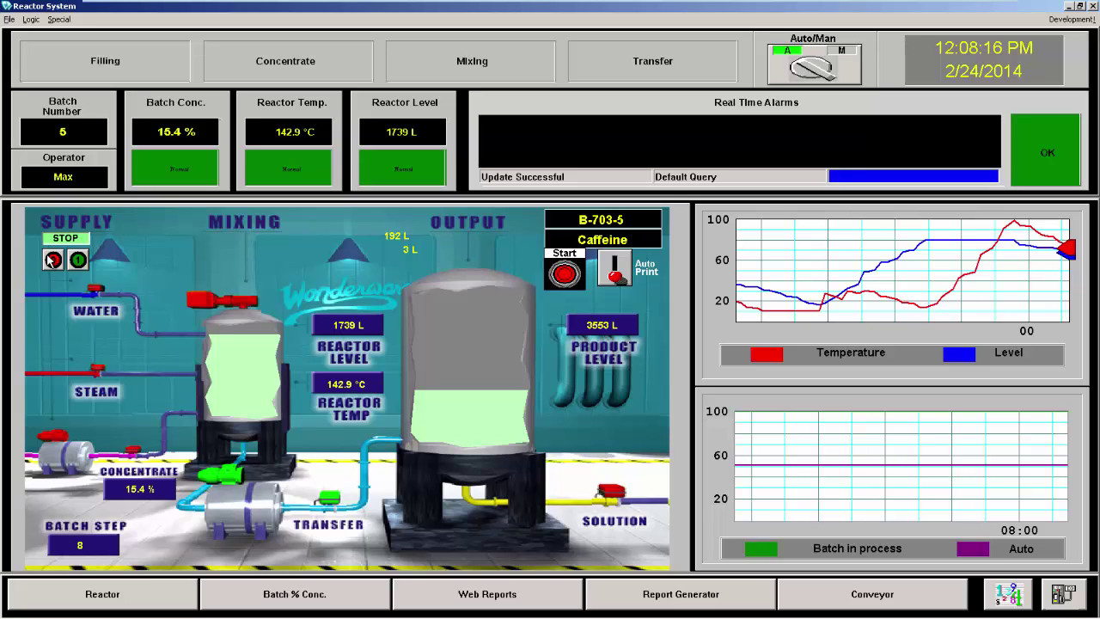
Raise the concentration setpoint from 15 to 62%, then start B-672-6 Ethyl Acetate with supply running
click(295, 593)
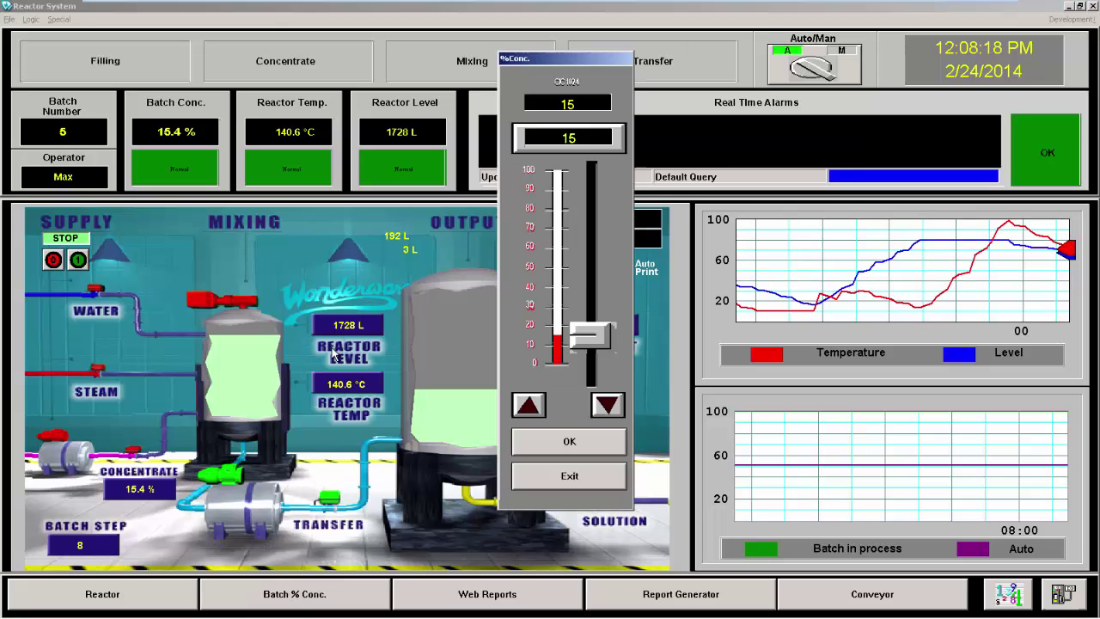
drag(589, 331, 590, 245)
click(593, 441)
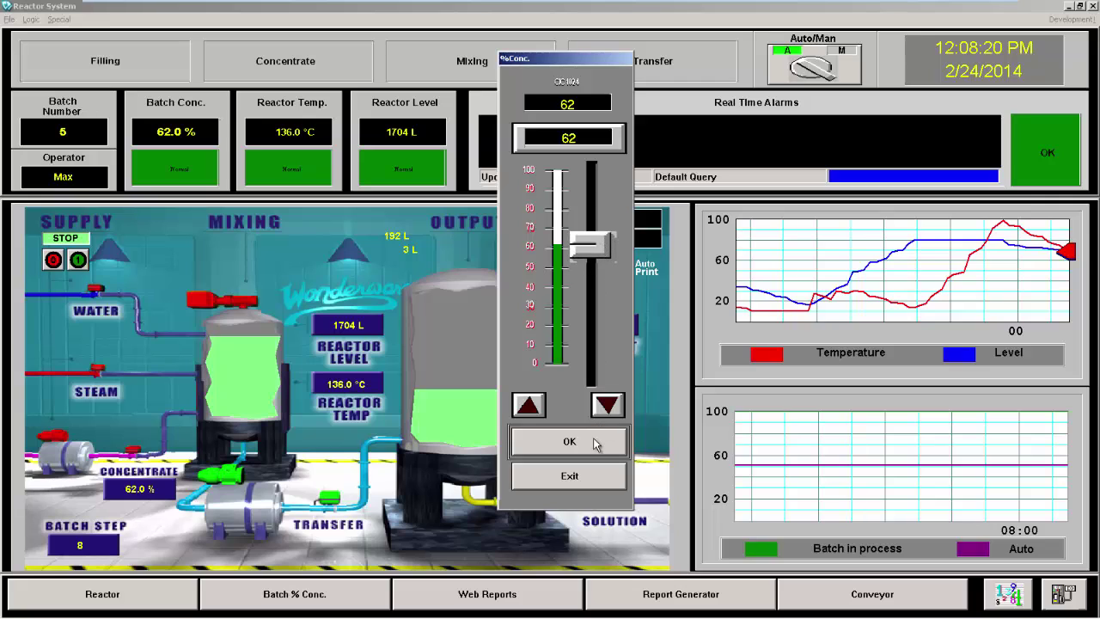
click(599, 477)
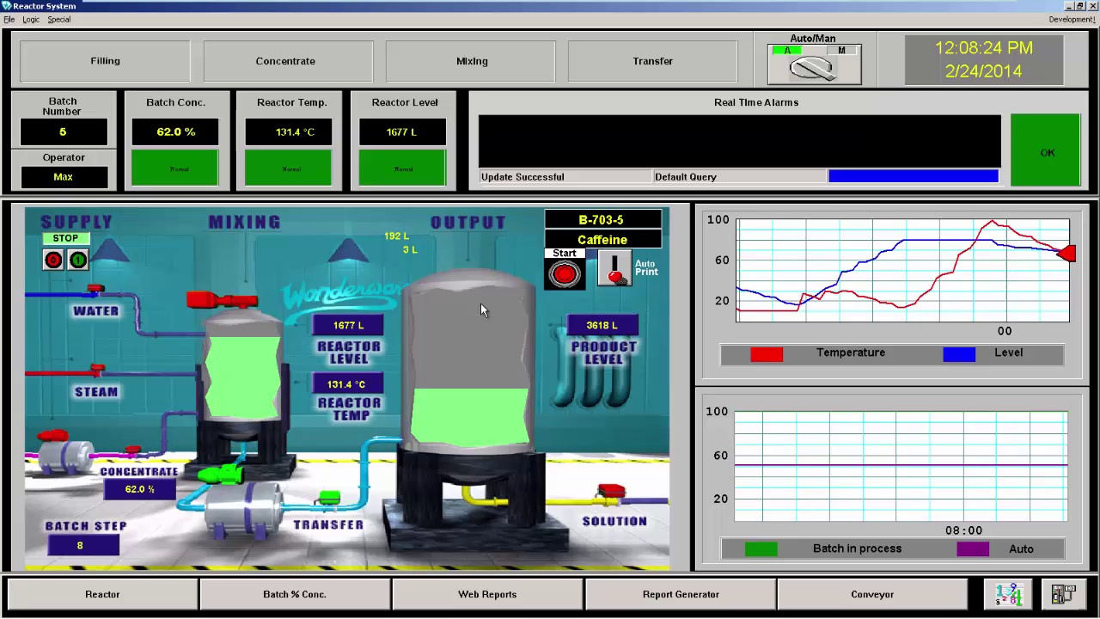
click(565, 275)
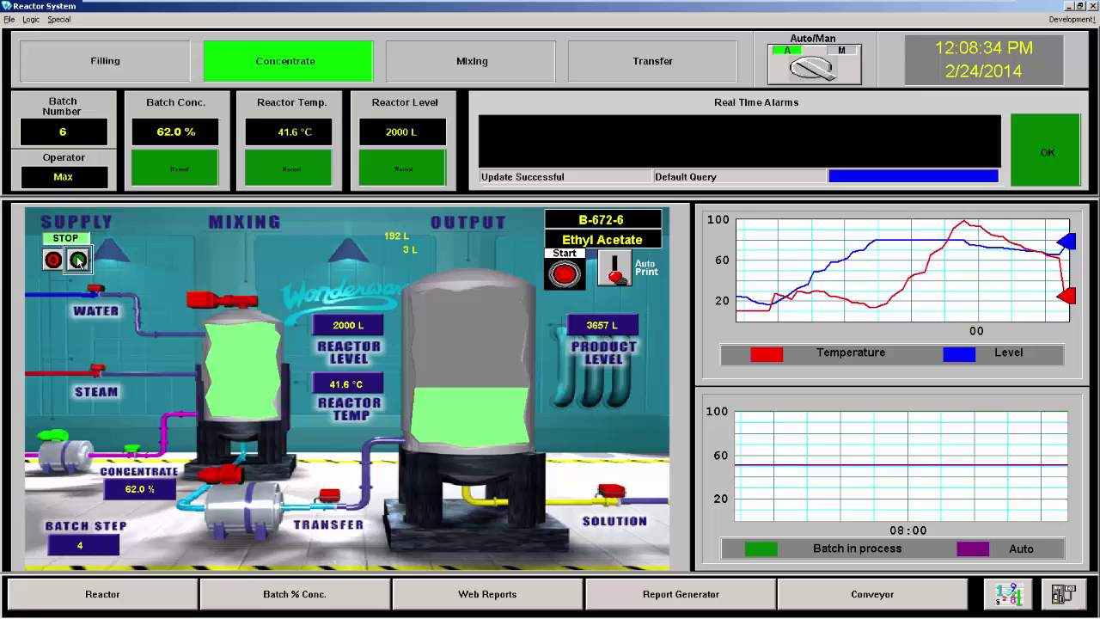
click(78, 260)
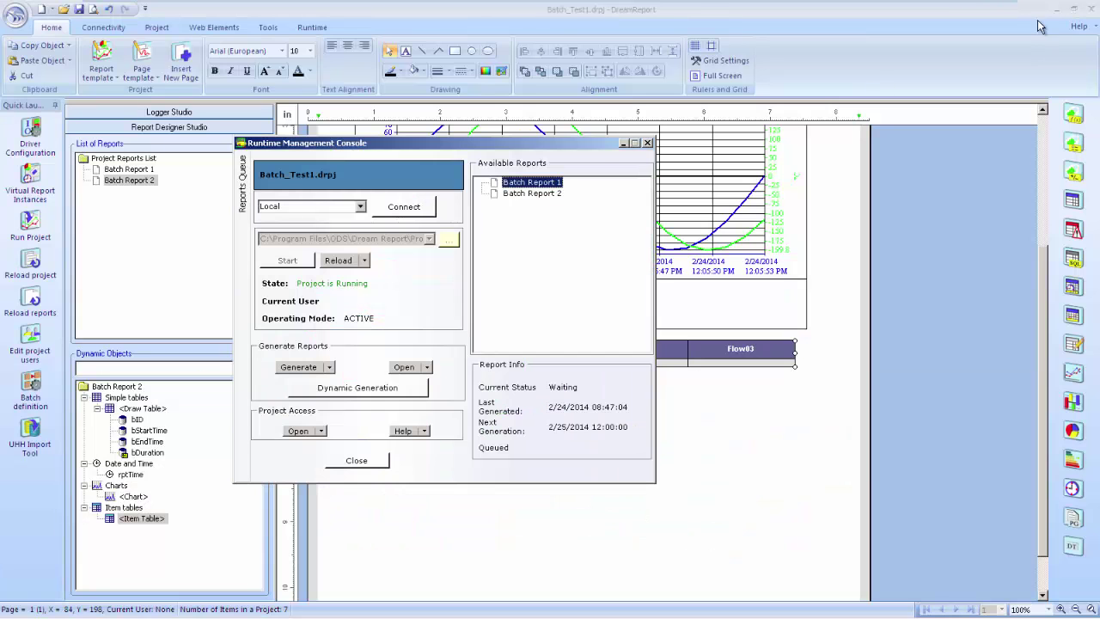
Select Batch Report 2 in Available Reports and generate it
click(530, 194)
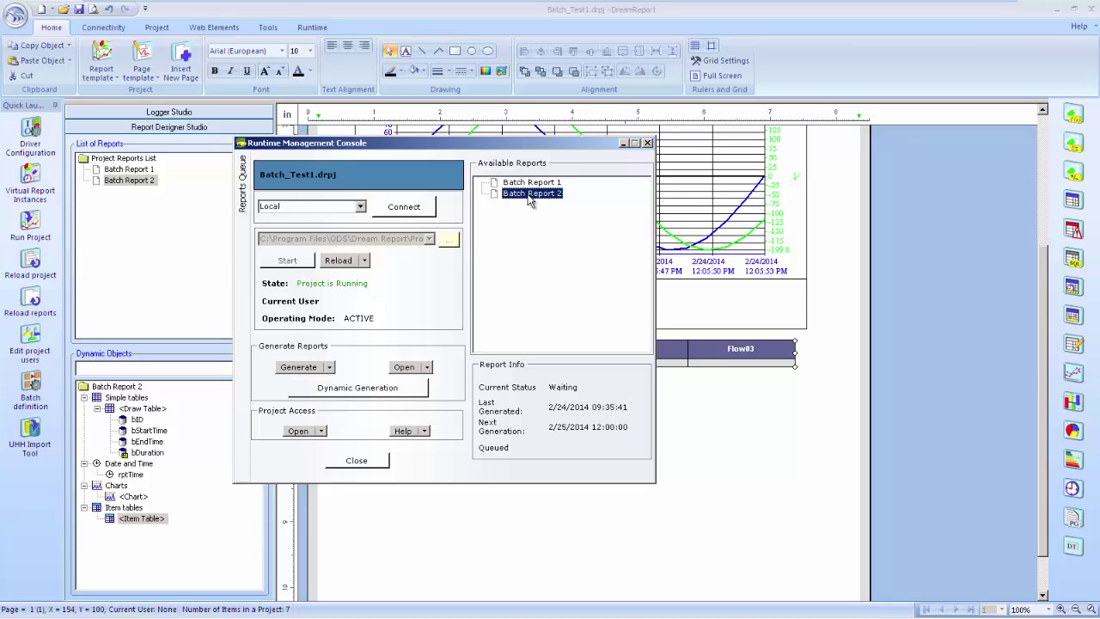
click(308, 369)
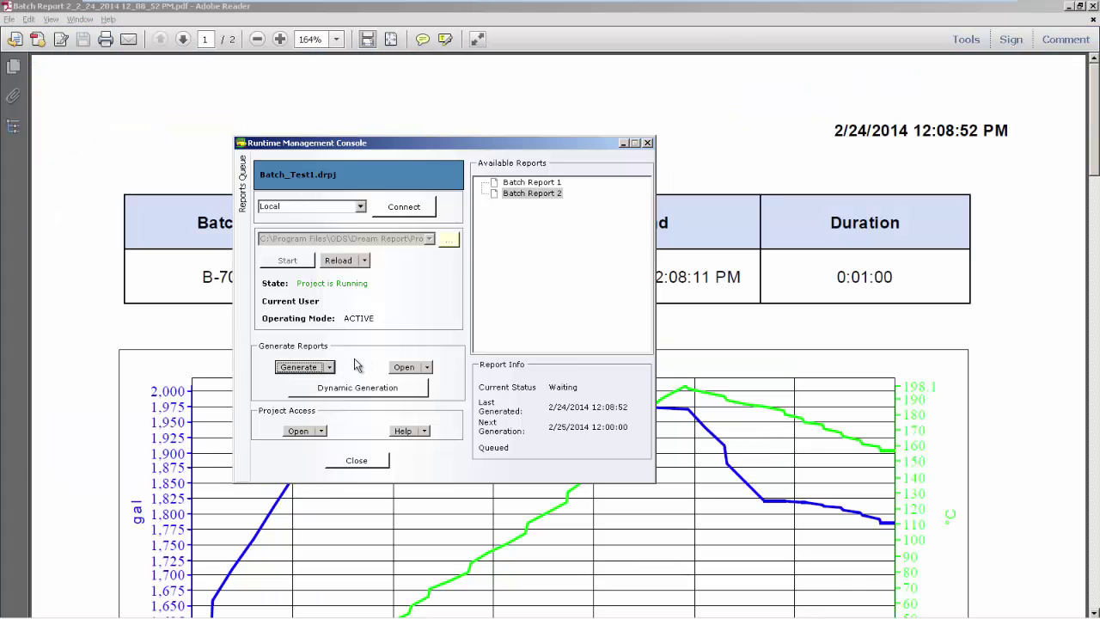
Review the PDF's B-703-5 batch table, level/temperature chart and Flow01–Flow03 readings across both pages
click(797, 284)
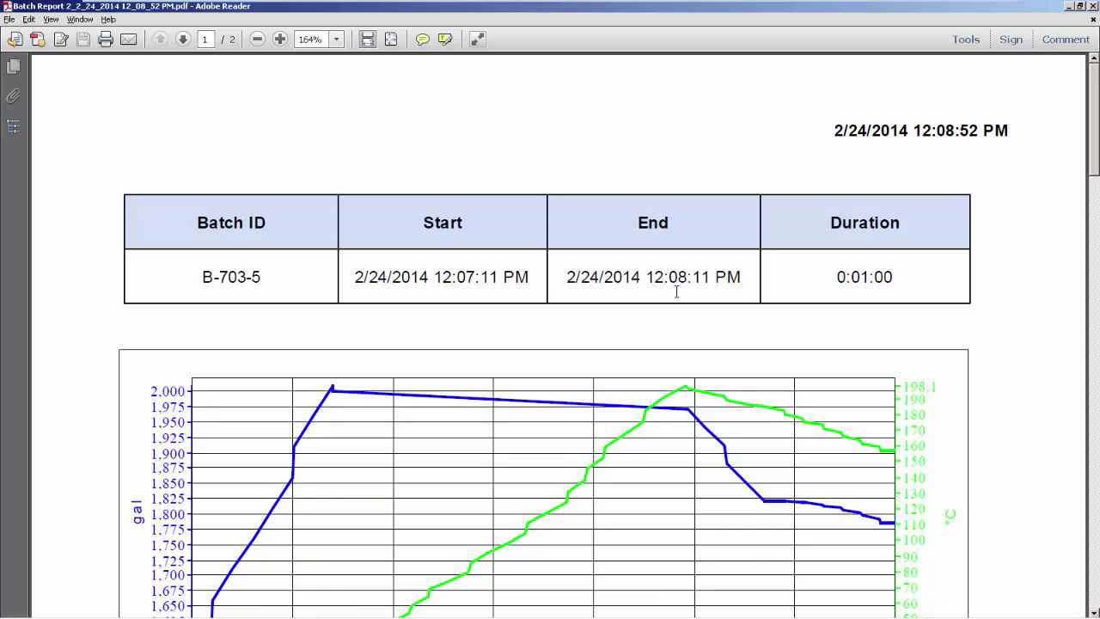
scroll(630, 288, down, 3)
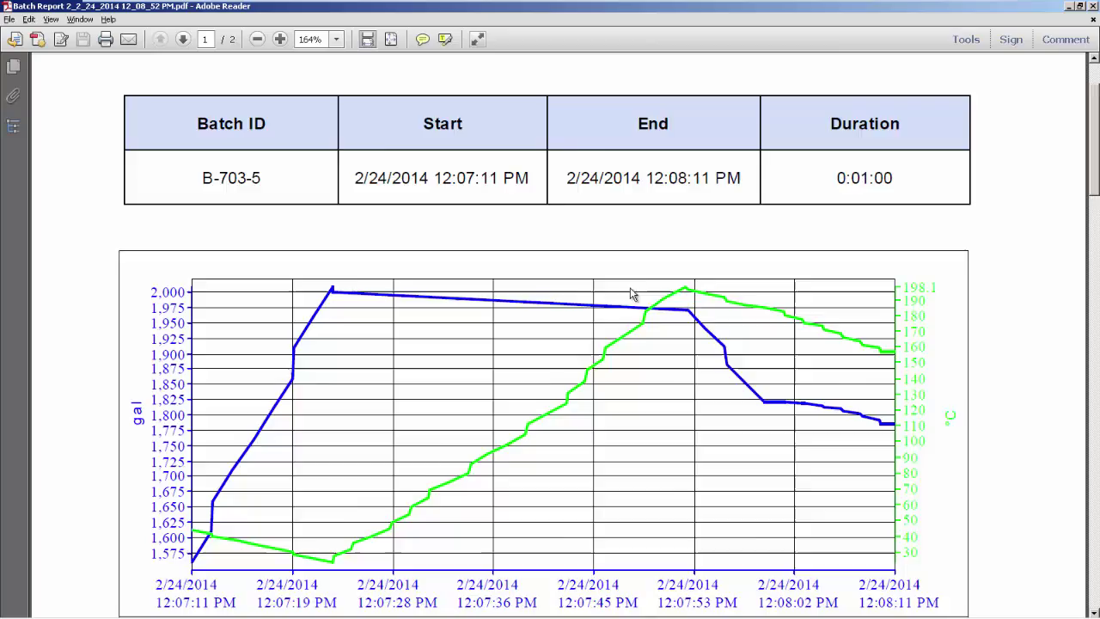
scroll(632, 294, down, 15)
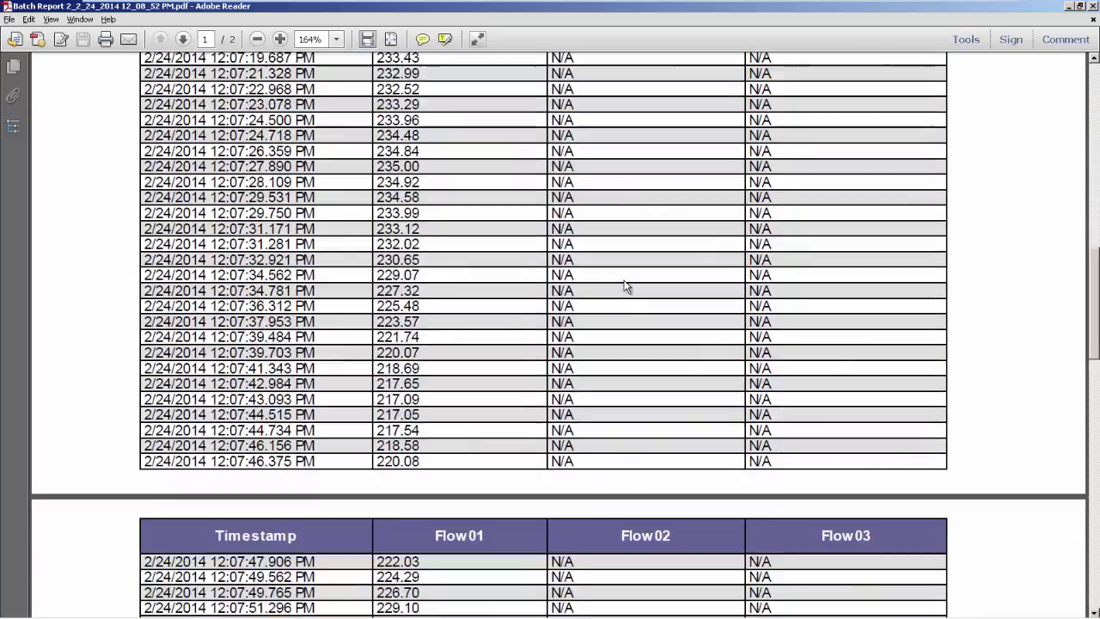
scroll(624, 286, down, 10)
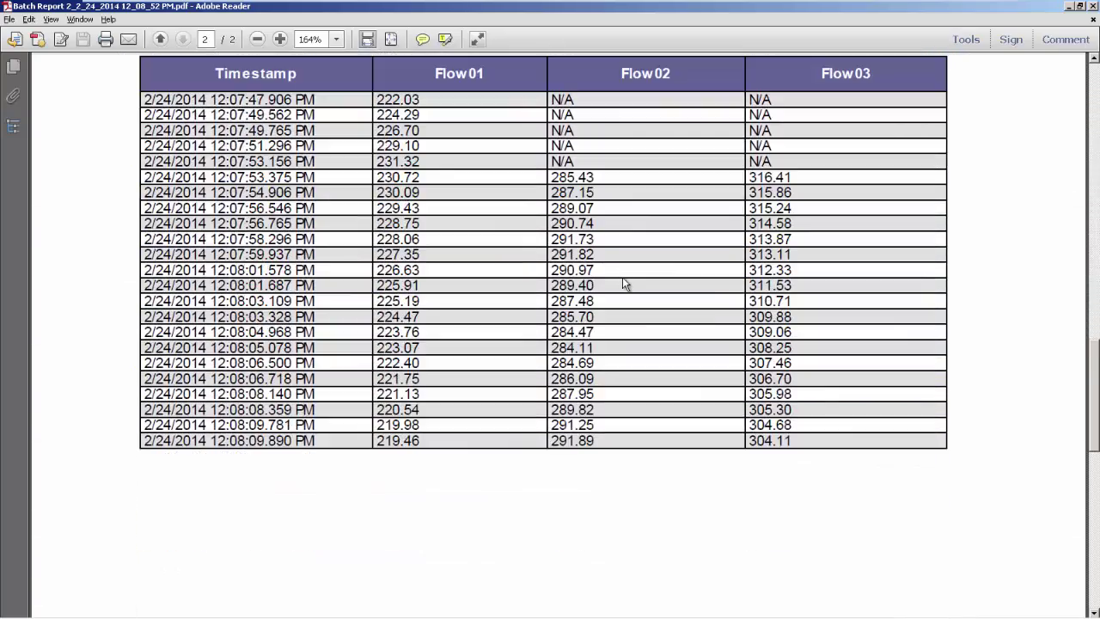
scroll(625, 279, up, 10)
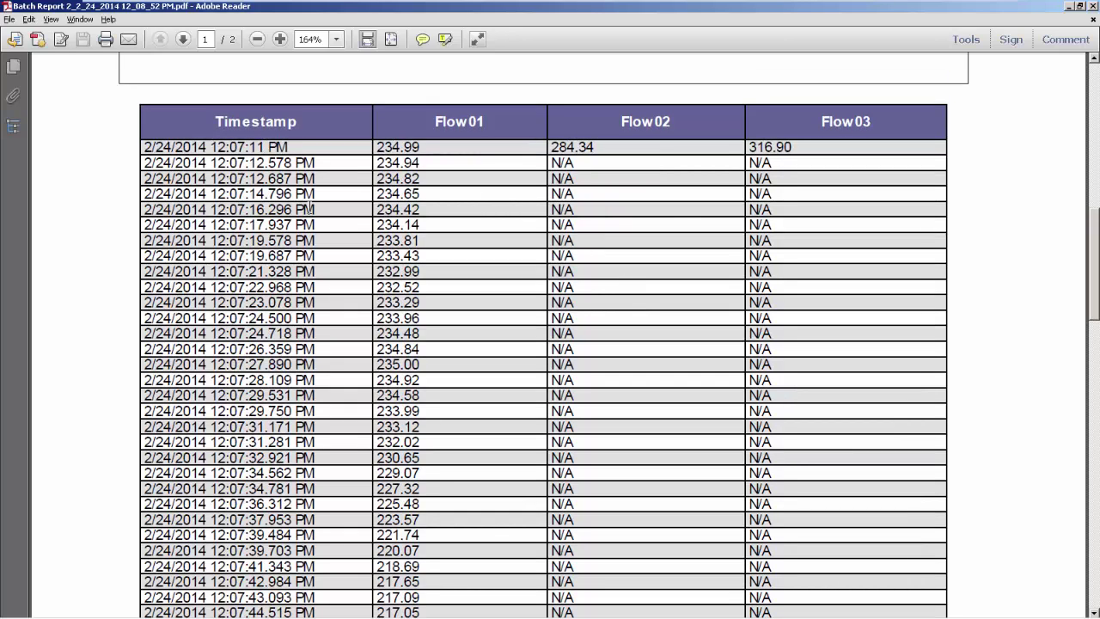
scroll(336, 301, up, 10)
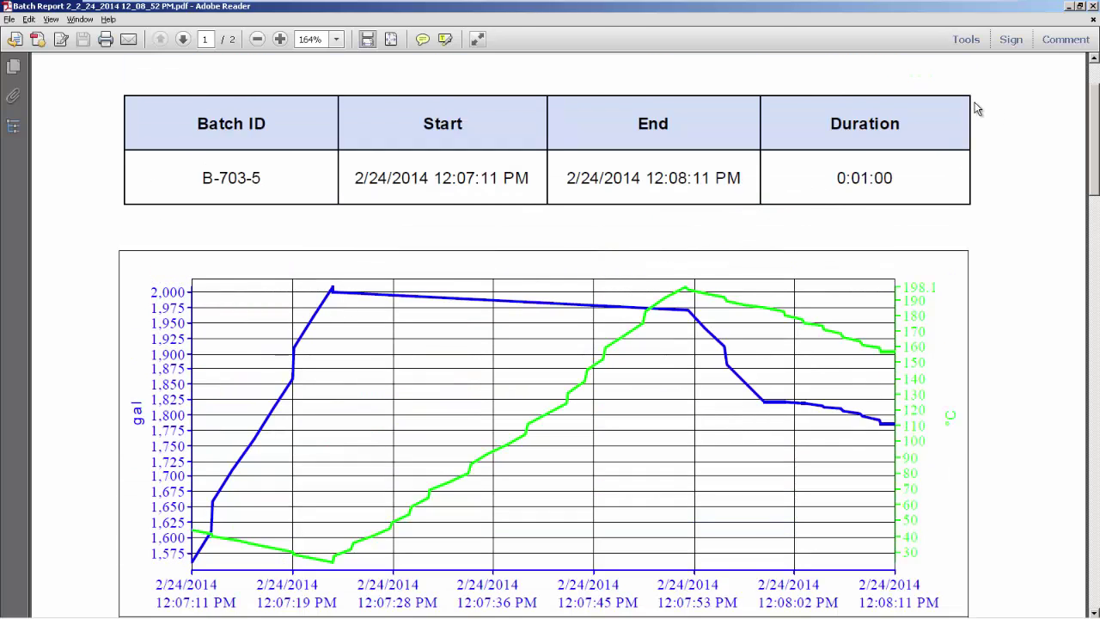
Close the PDF, set Reactor System to Auto, stop the supply, and regenerate Batch Report 2
click(1094, 6)
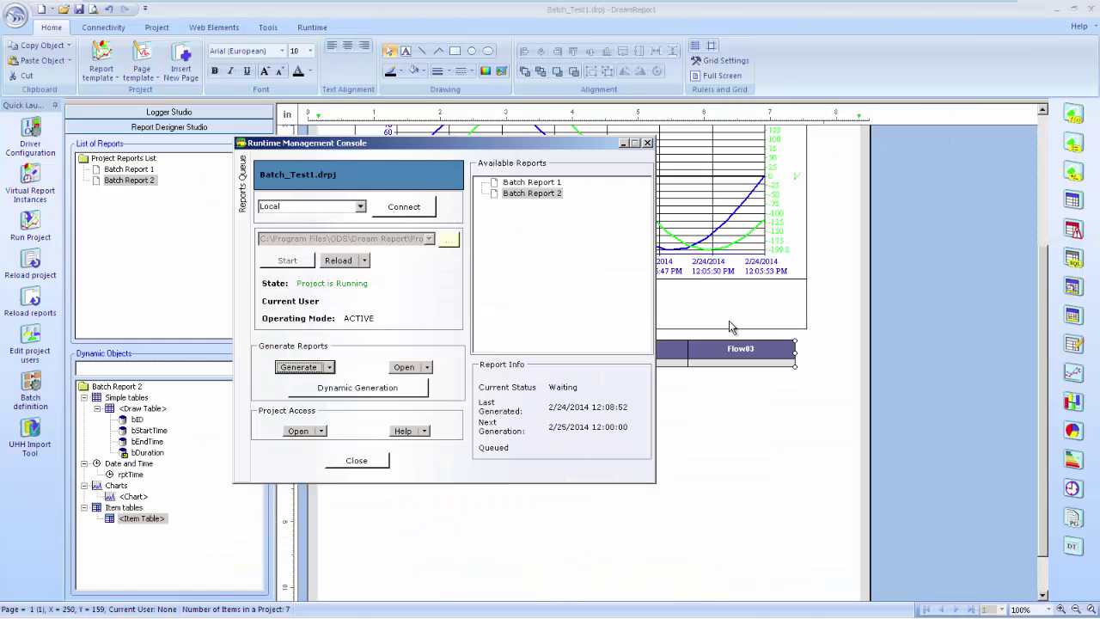
key(alt+Tab)
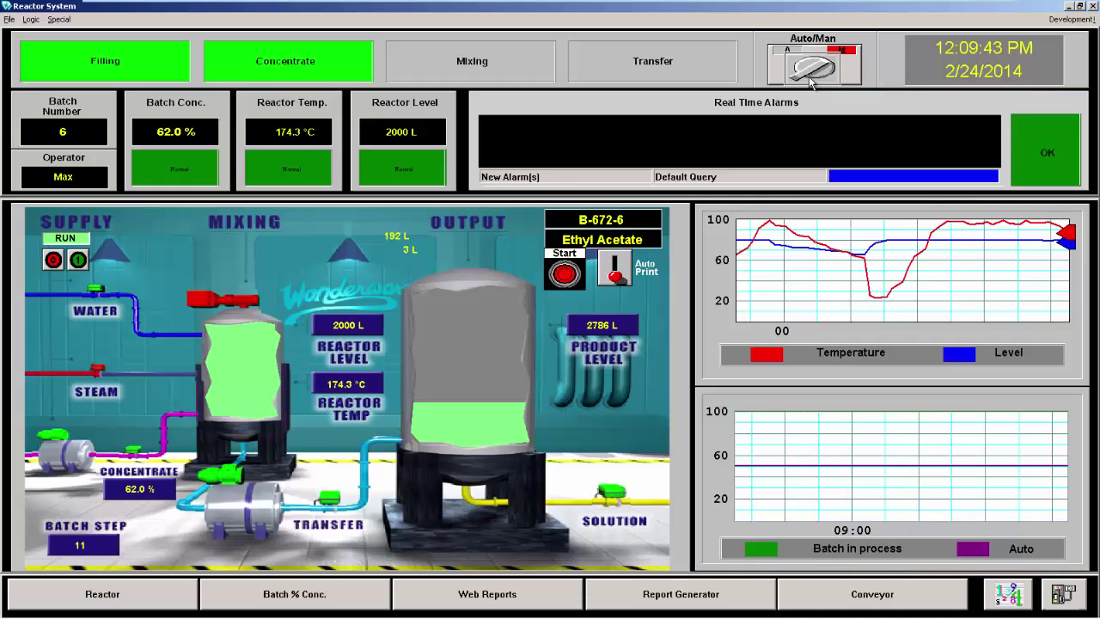
click(811, 80)
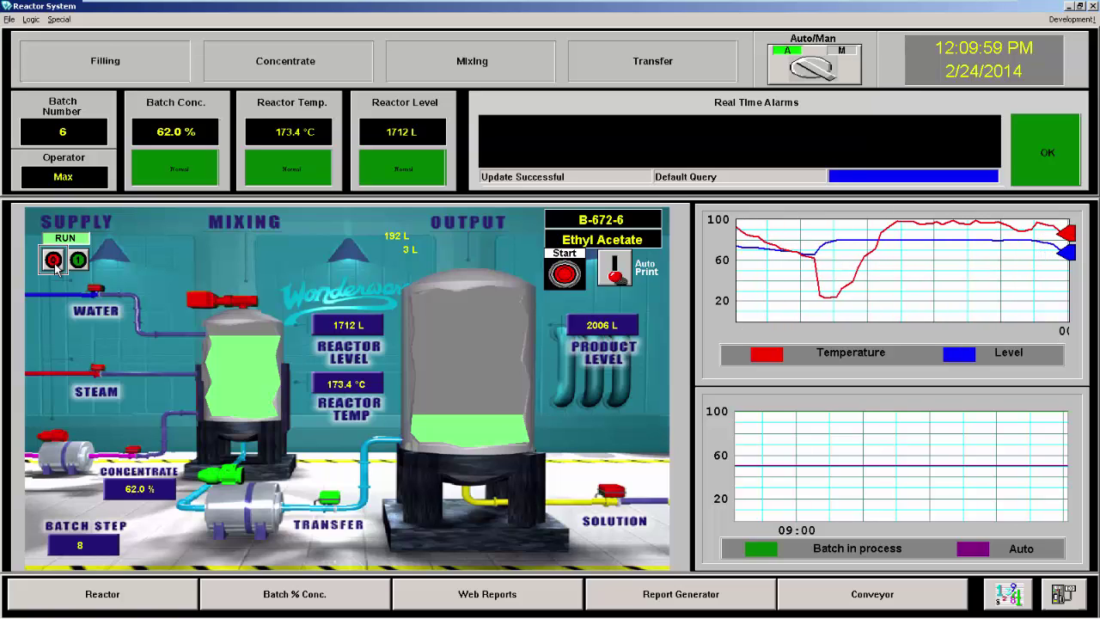
click(54, 261)
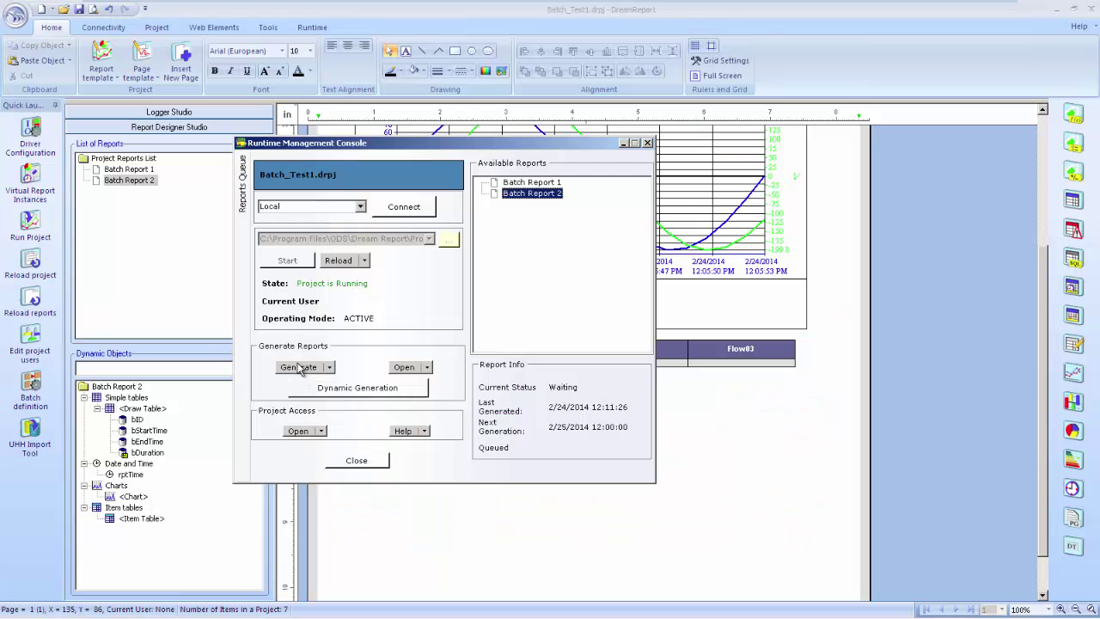
click(299, 367)
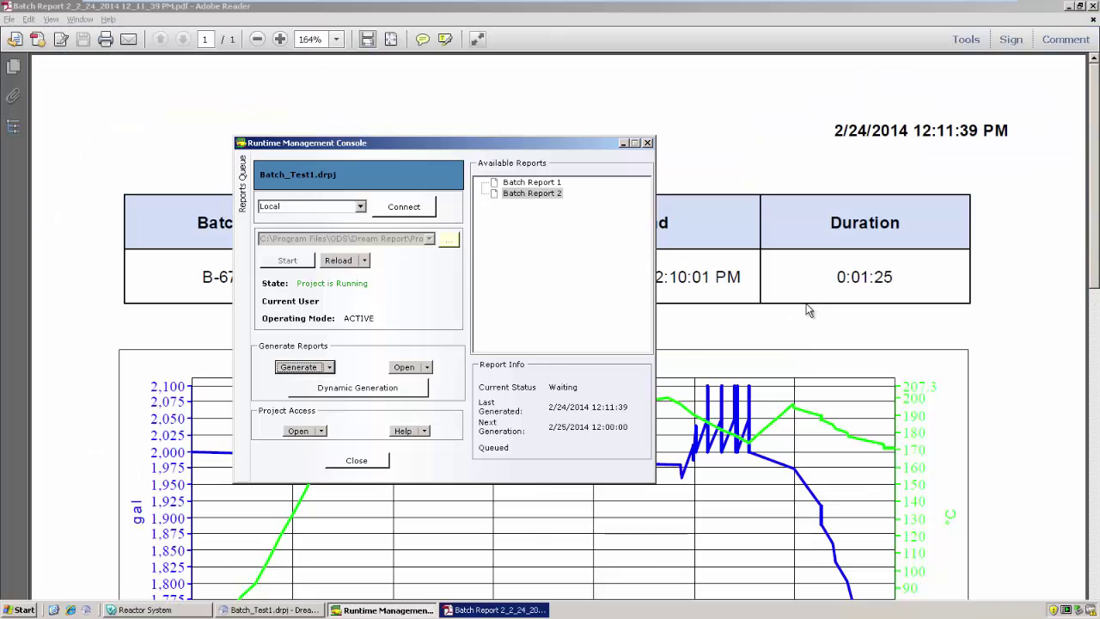
Bring forward the new Batch Report 2 PDF for batch B-672-6
click(815, 313)
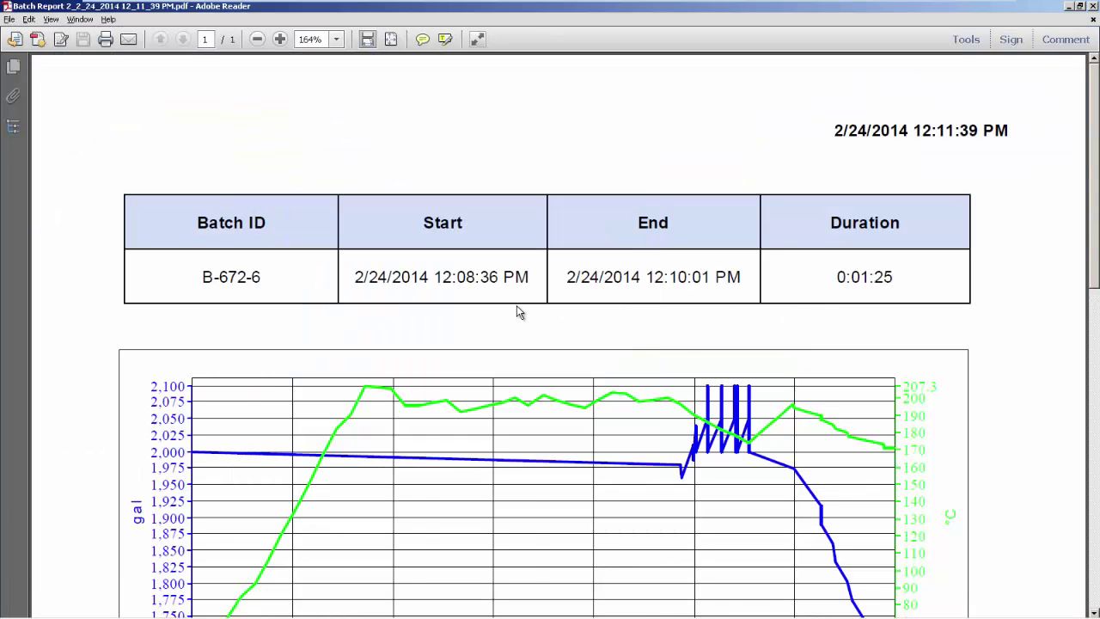